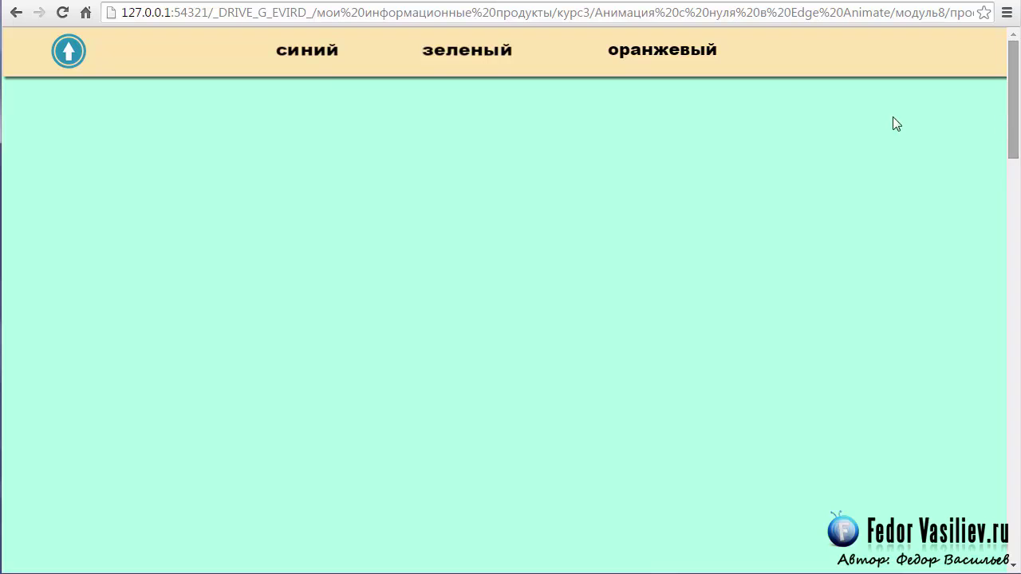
- Test the синий, зеленый and оранжевый menu links and the back-to-top arrow on the finished sample page
{"action": "left_click", "coordinate": [307, 60]}
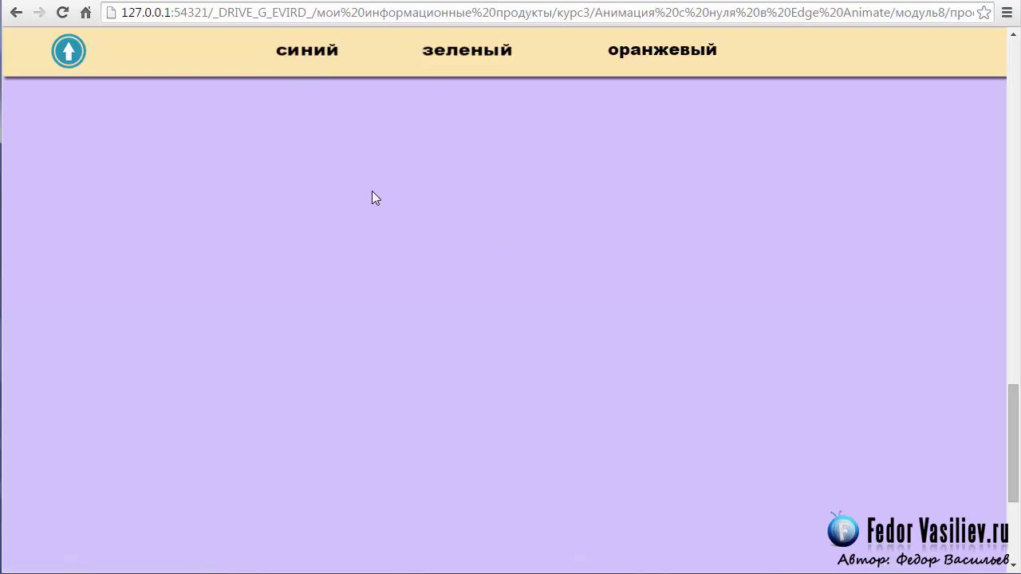
{"action": "left_click", "coordinate": [440, 56]}
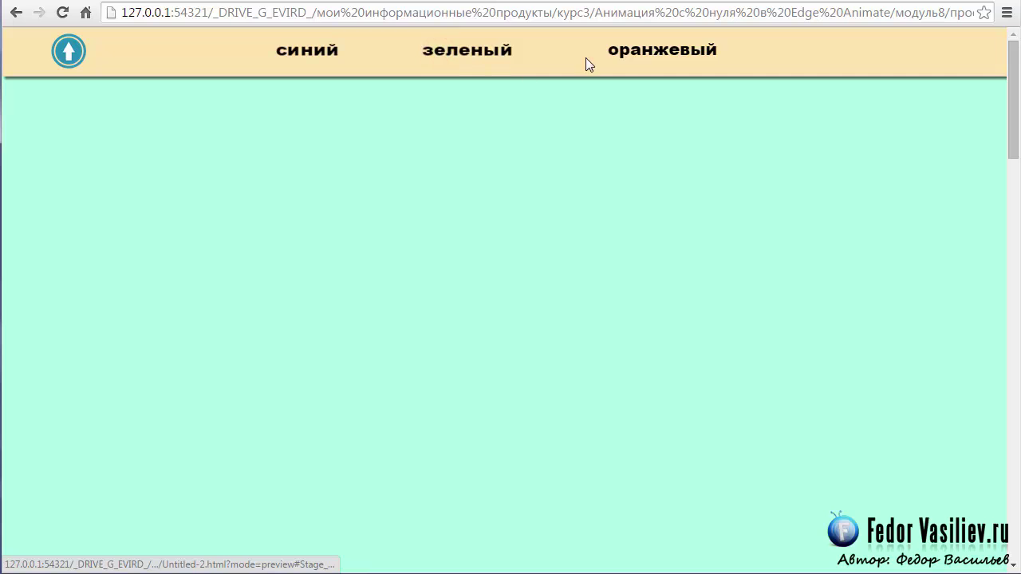
{"action": "left_click", "coordinate": [627, 55]}
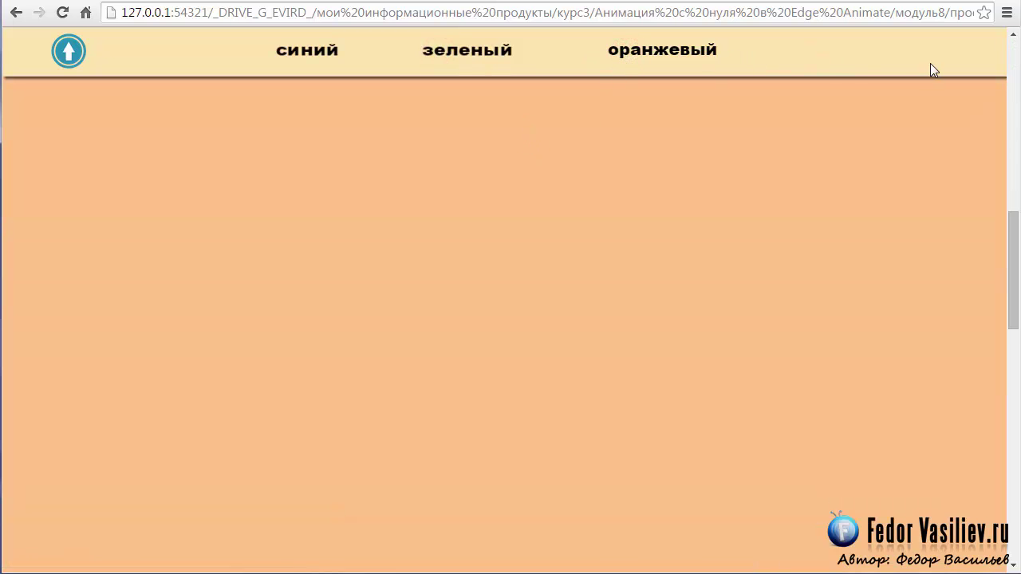
{"action": "left_click", "coordinate": [68, 53]}
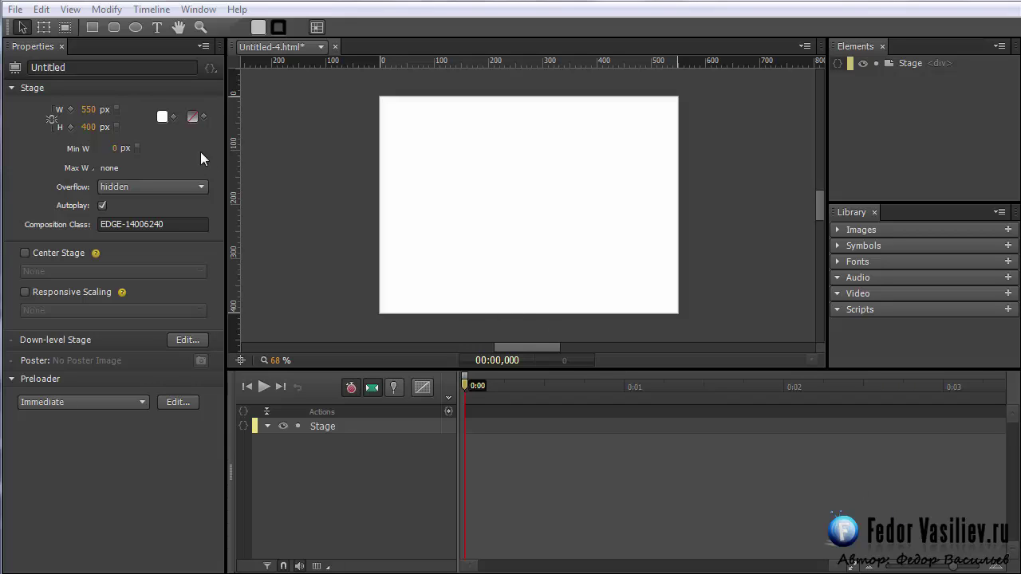
- Set the stage height to 1000 px and switch the stage width to percent at 100 %
{"action": "left_click", "coordinate": [87, 128]}
{"action": "type", "text": "1000"}
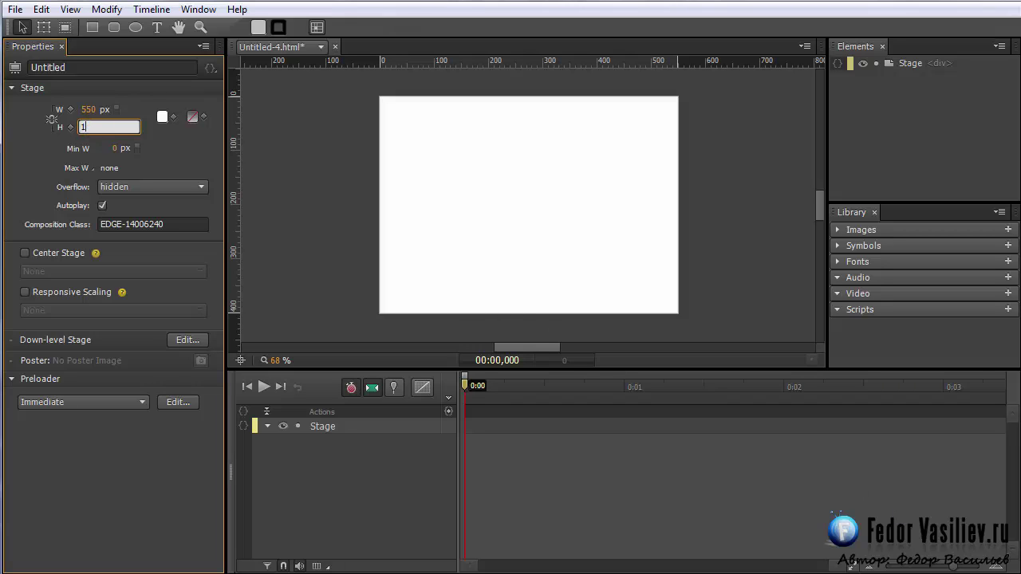
{"action": "left_click", "coordinate": [184, 151]}
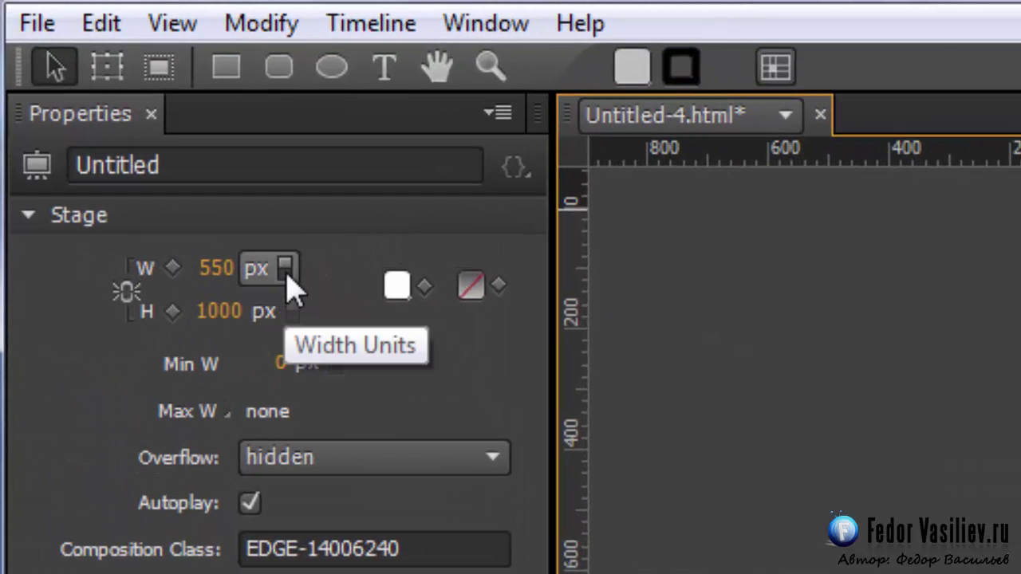
{"action": "left_click", "coordinate": [287, 271]}
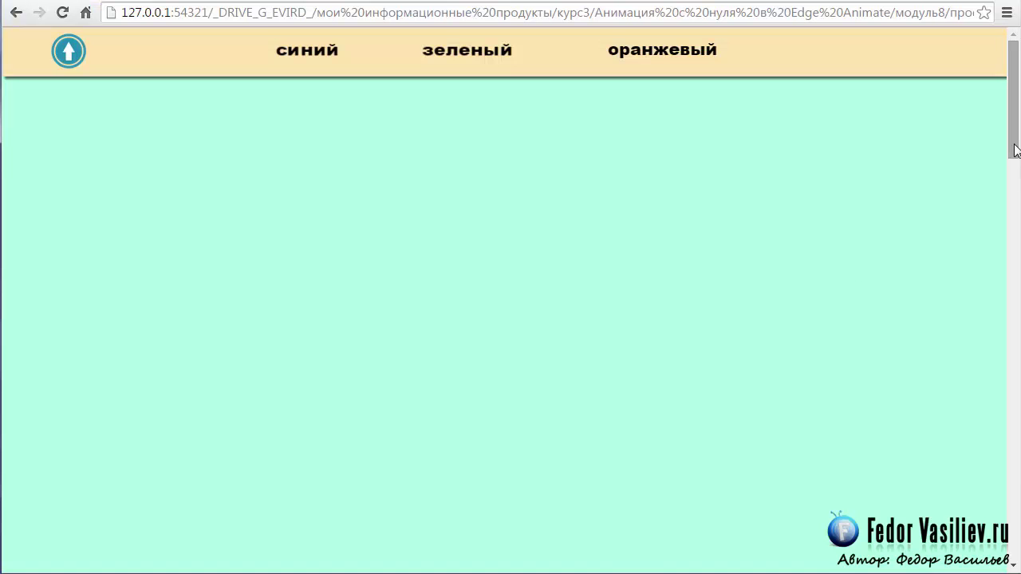
- Switch to the sample page in the browser and scroll it to examine how the fixed menu bar behaves
{"action": "mouse_move", "coordinate": [1016, 150]}
{"action": "left_mouse_down"}
{"action": "mouse_move", "coordinate": [1018, 535]}
{"action": "mouse_move", "coordinate": [1013, 136]}
{"action": "left_mouse_up"}
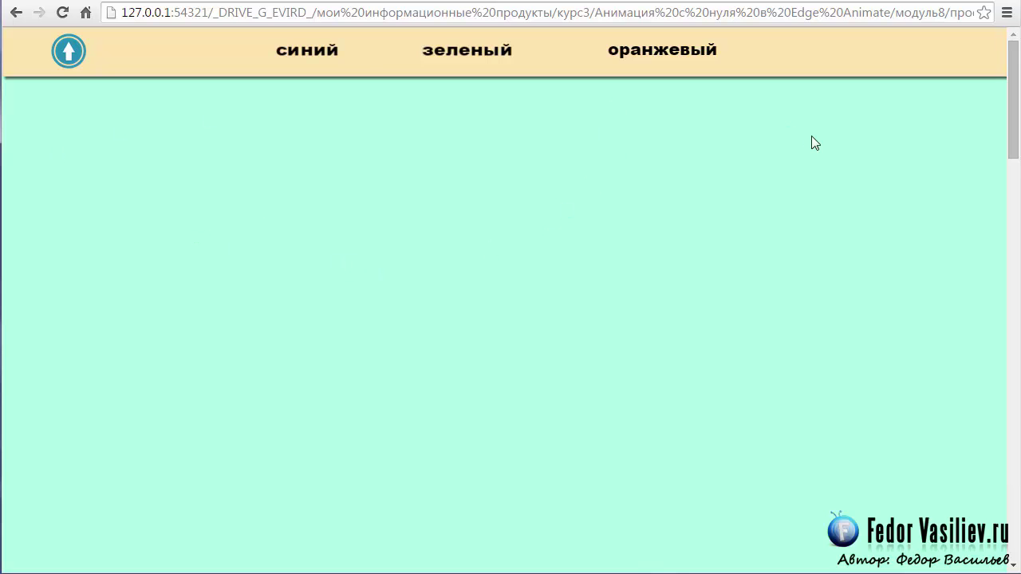
{"action": "left_click_drag", "start_coordinate": [1013, 122], "coordinate": [962, 2]}
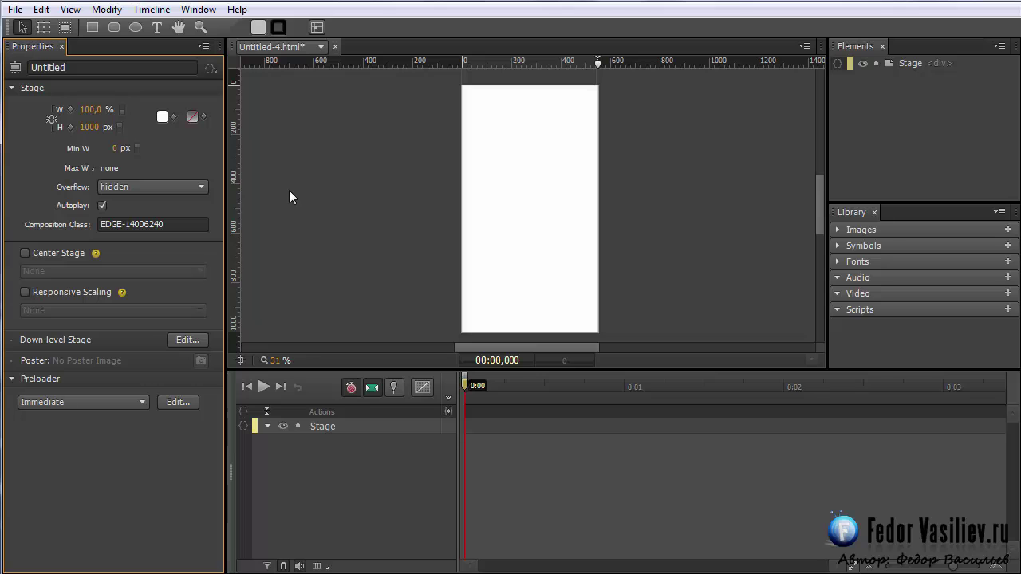
- Add edgehero_1.0_min.js and jquery-2.0.3.min.js from disk to the project's scripts, with jQuery listed first
{"action": "right_click", "coordinate": [1008, 314]}
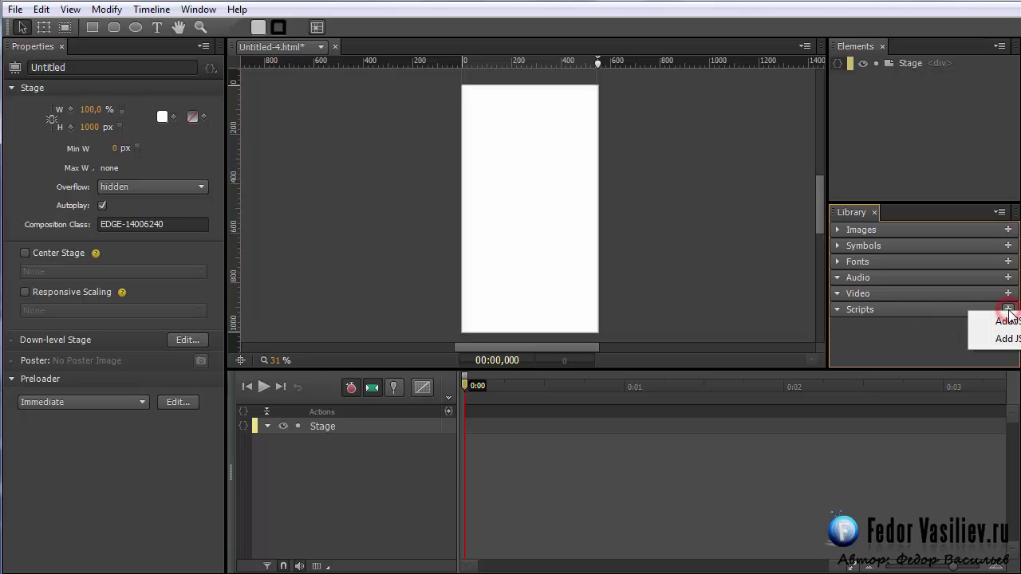
{"action": "left_click", "coordinate": [1012, 327]}
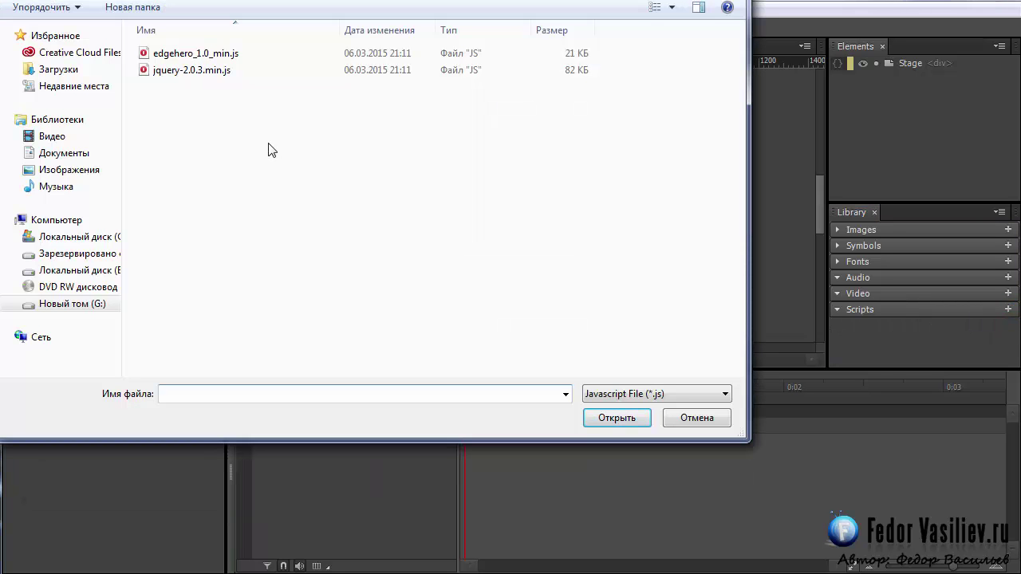
{"action": "key", "text": "ctrl+a"}
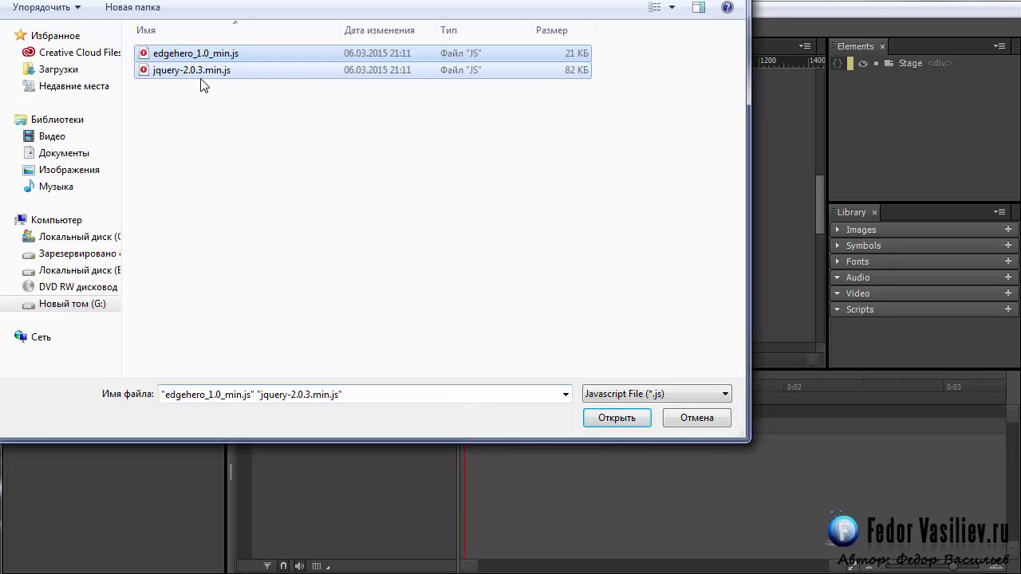
{"action": "left_click", "coordinate": [604, 420]}
{"action": "left_click_drag", "start_coordinate": [882, 327], "coordinate": [885, 349]}
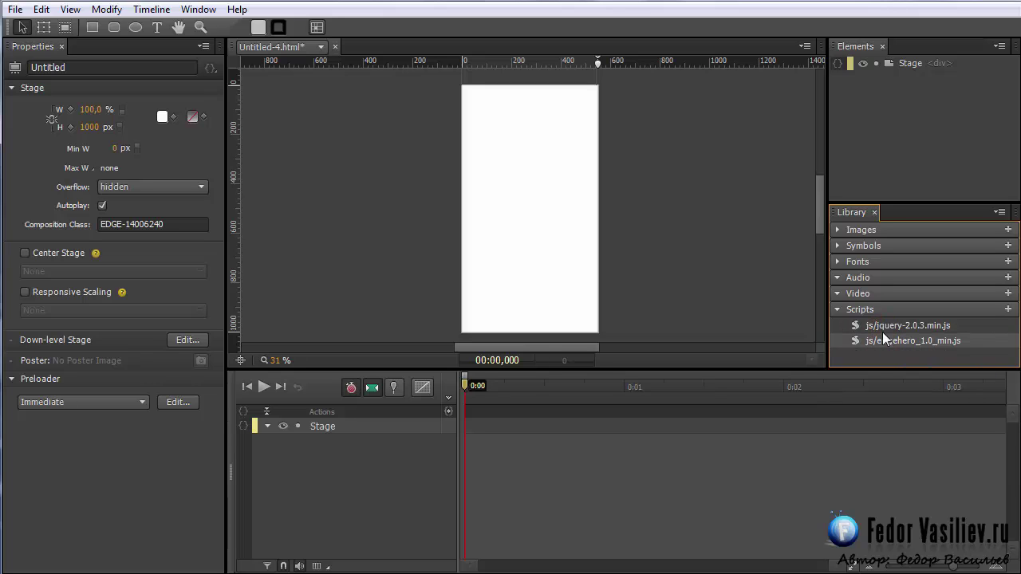
{"action": "left_click", "coordinate": [884, 325]}
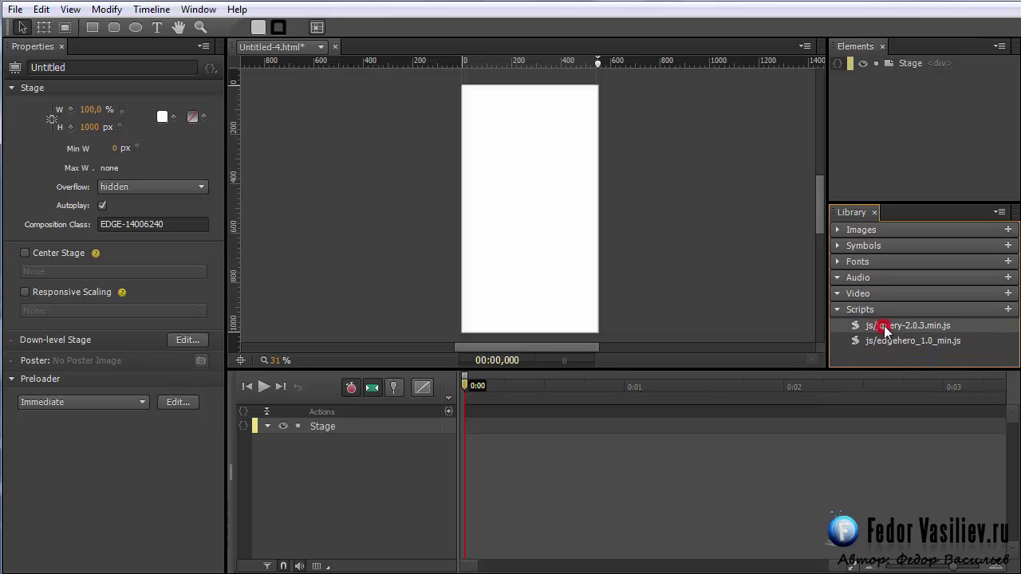
{"action": "left_click", "coordinate": [794, 352]}
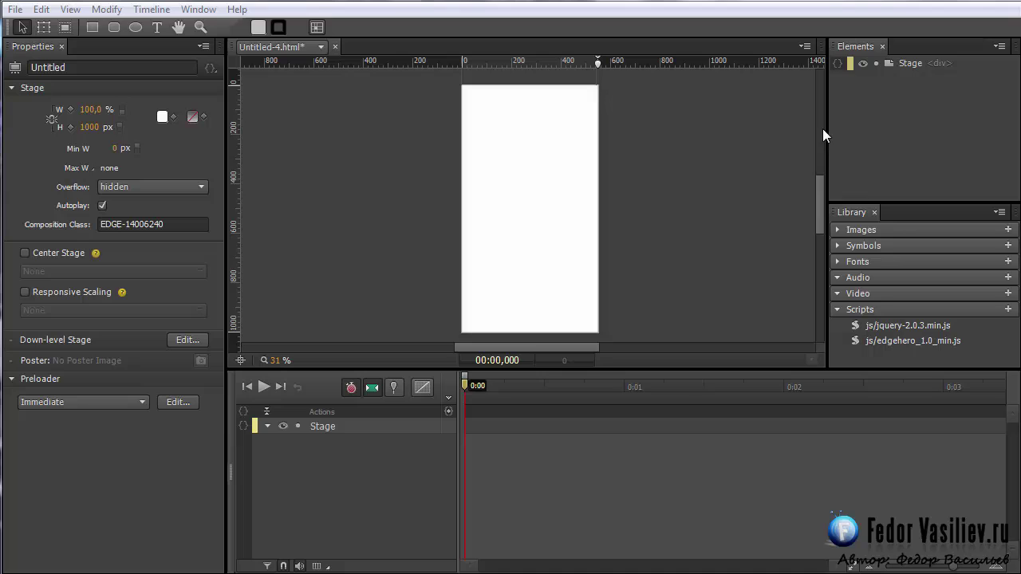
- Add a scroll event to the Stage containing the code sym.$("mainmenu").show(); without a blank line above it
{"action": "left_click", "coordinate": [838, 63]}
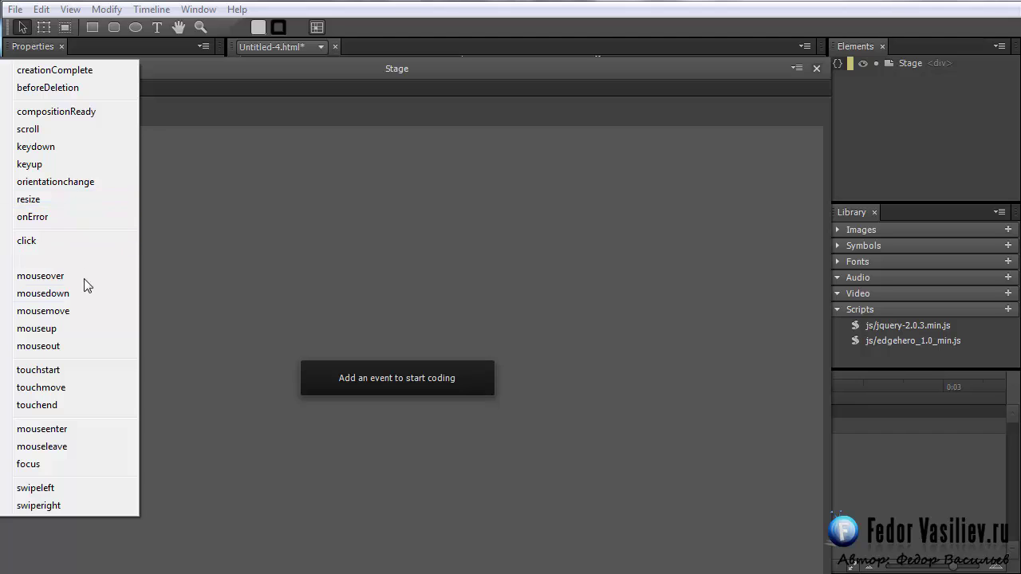
{"action": "left_click", "coordinate": [51, 132]}
{"action": "key", "text": "Delete"}
{"action": "right_click", "coordinate": [306, 209]}
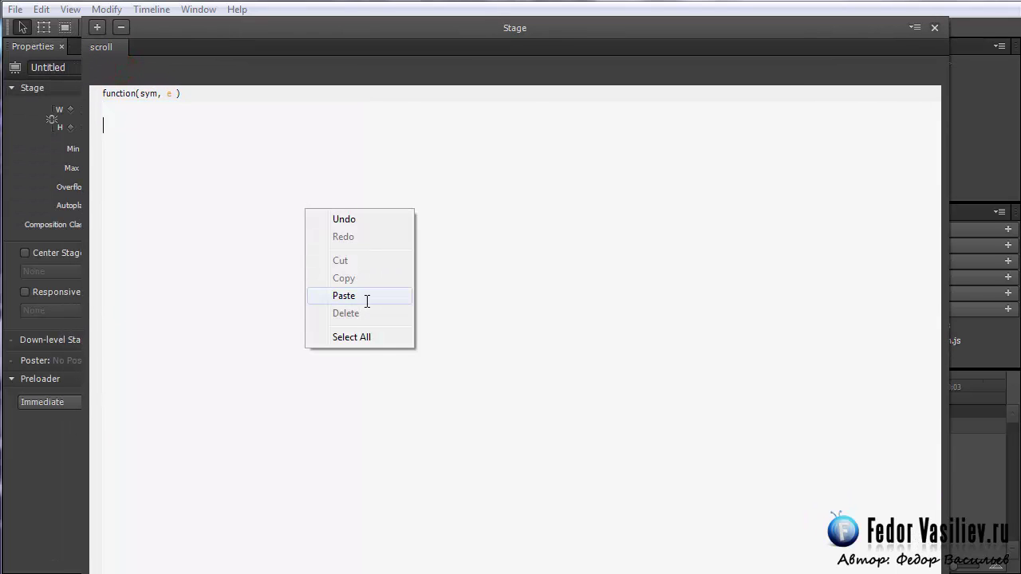
{"action": "left_click", "coordinate": [367, 300]}
{"action": "left_click", "coordinate": [104, 125]}
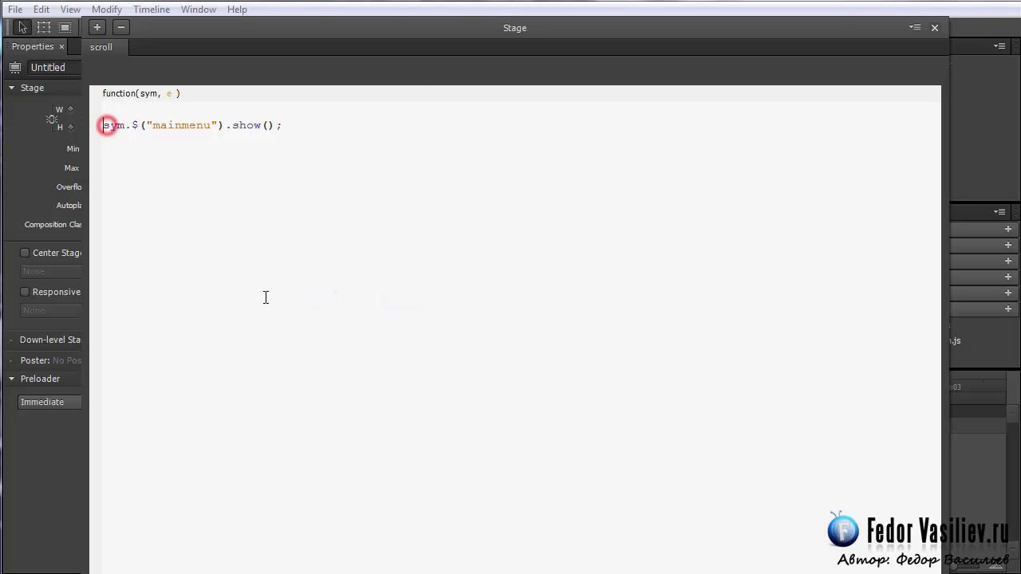
{"action": "key", "text": "BackSpace"}
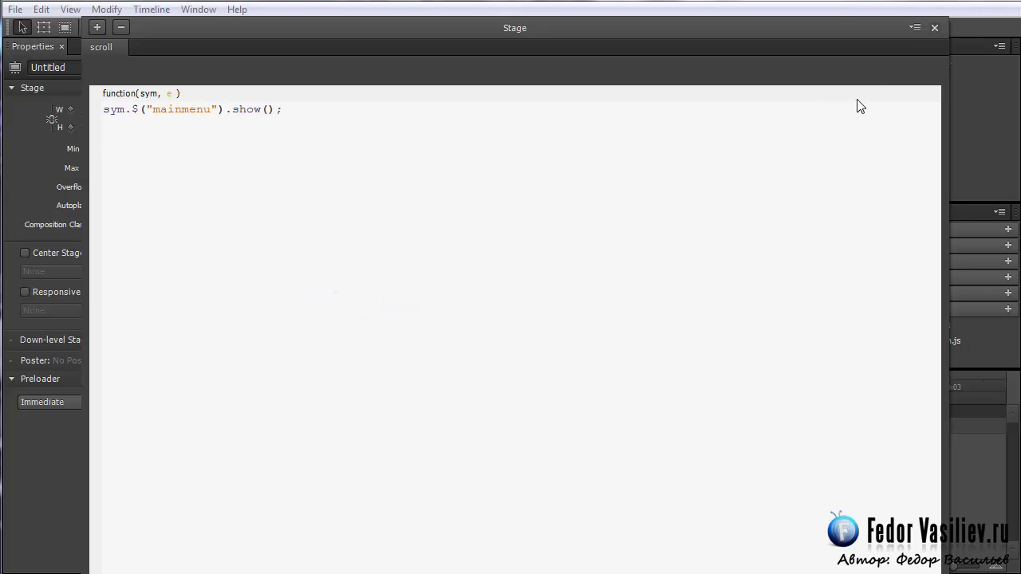
{"action": "left_click", "coordinate": [933, 28]}
- Draw a rectangle about 550 by 49 px across the top edge of the stage and fill it pale yellow
{"action": "left_click", "coordinate": [92, 27]}
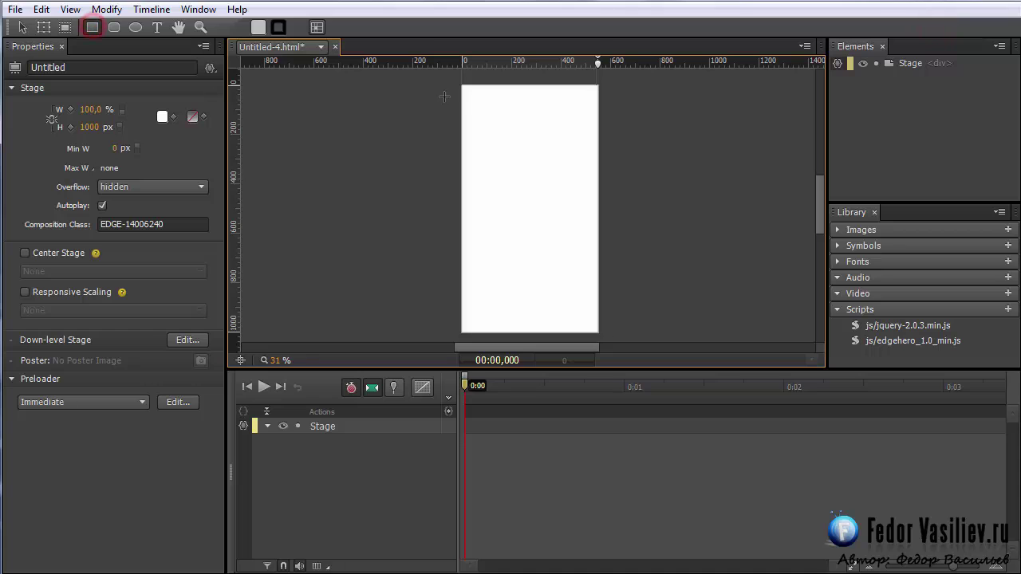
{"action": "left_click_drag", "start_coordinate": [274, 360], "coordinate": [307, 360]}
{"action": "scroll", "coordinate": [324, 275], "scroll_direction": "up", "scroll_amount": 3}
{"action": "mouse_move", "coordinate": [324, 164]}
{"action": "left_mouse_down"}
{"action": "mouse_move", "coordinate": [681, 212]}
{"action": "mouse_move", "coordinate": [777, 204]}
{"action": "left_mouse_up"}
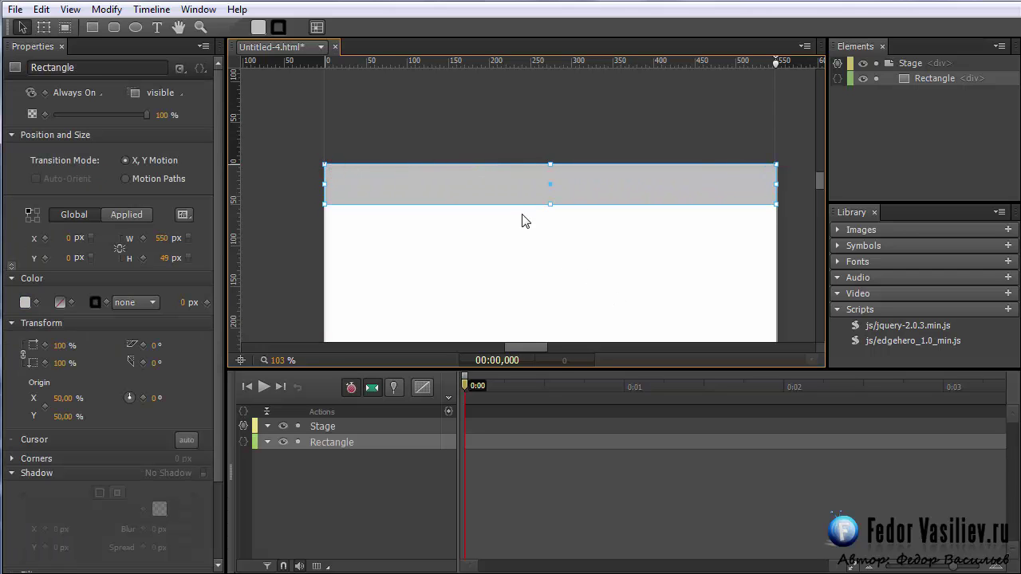
{"action": "left_click", "coordinate": [258, 28]}
{"action": "left_click_drag", "start_coordinate": [150, 162], "coordinate": [188, 113]}
{"action": "left_click", "coordinate": [390, 185]}
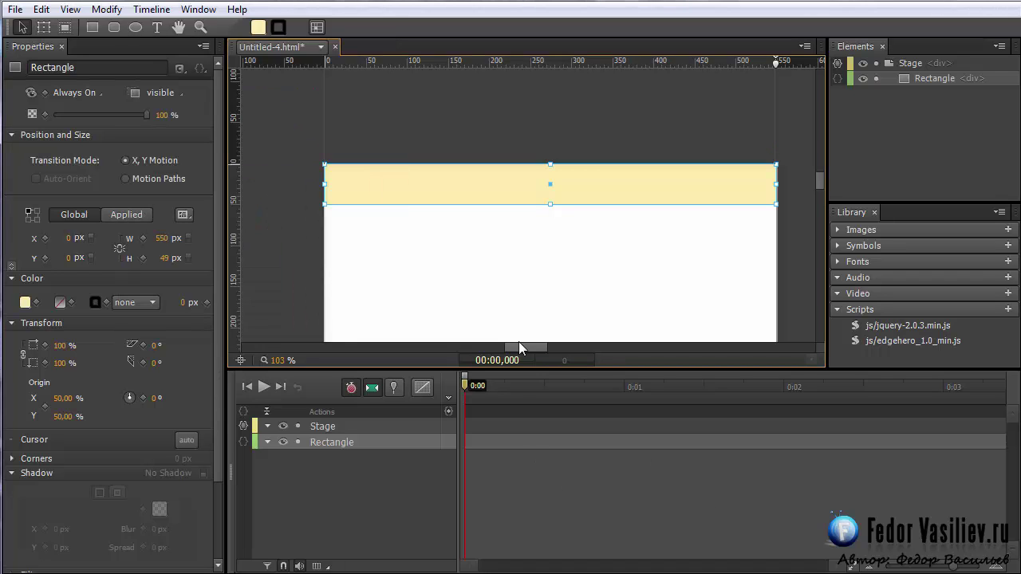
- Preview the composition in the browser to check the rectangle's width, and return to Edge Animate
{"action": "key", "text": "ctrl+Return"}
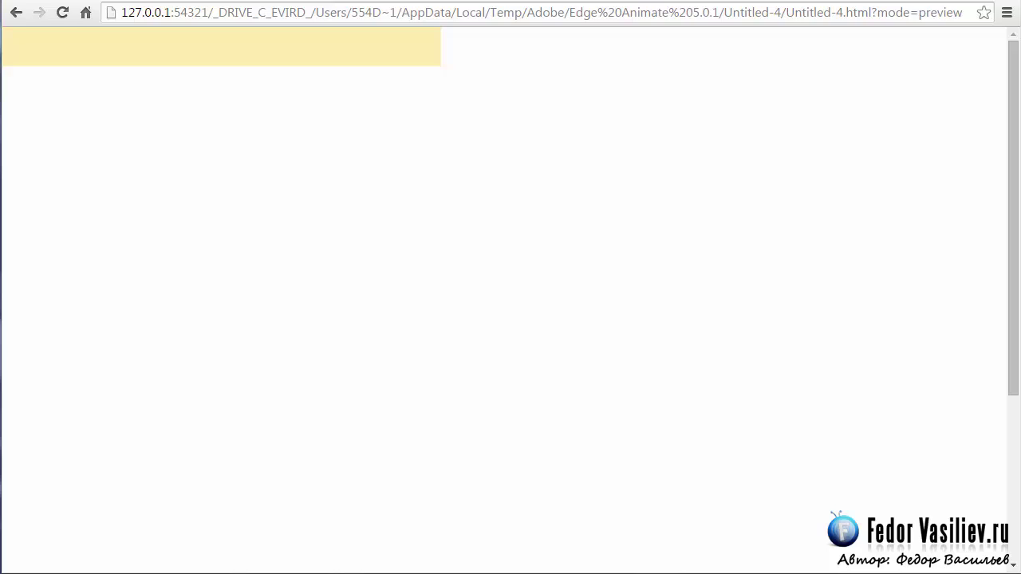
{"action": "key", "text": "alt+Tab"}
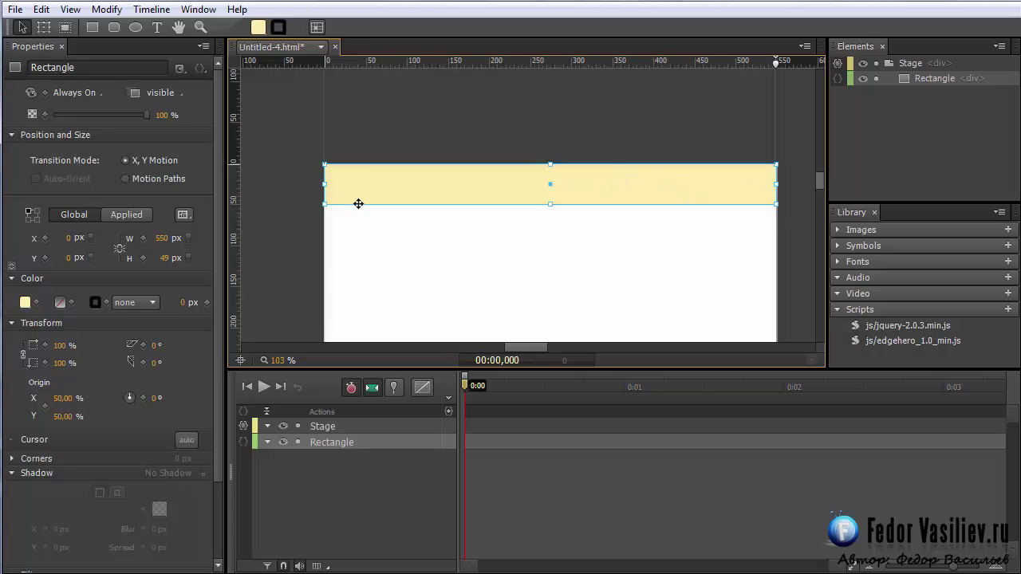
{"action": "key", "text": "ctrl+Return"}
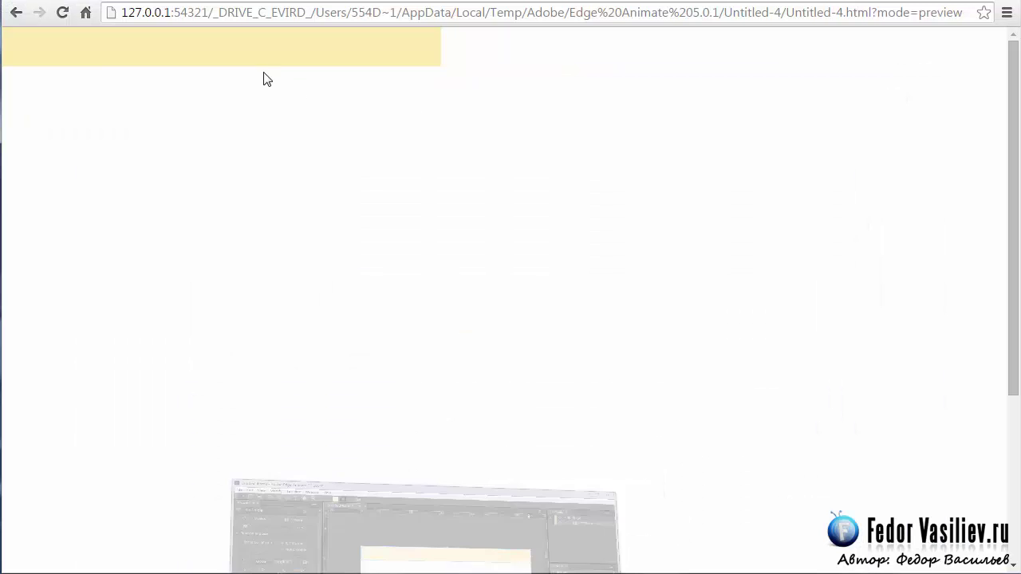
{"action": "key", "text": "alt+Tab"}
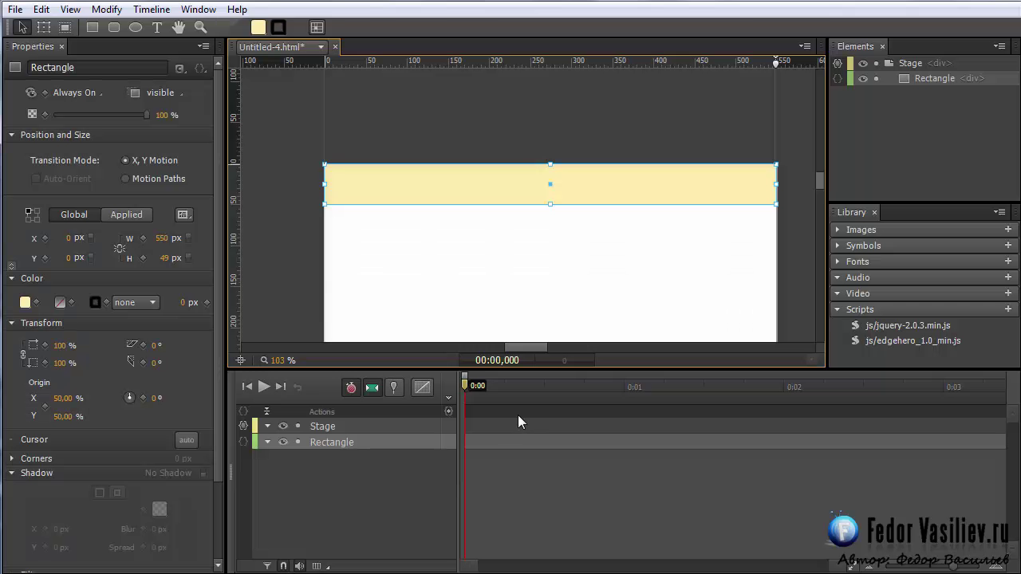
- Set the yellow rectangle's width to 100 % and reload the composition's browser preview
{"action": "left_click", "coordinate": [634, 180]}
{"action": "left_click", "coordinate": [189, 241]}
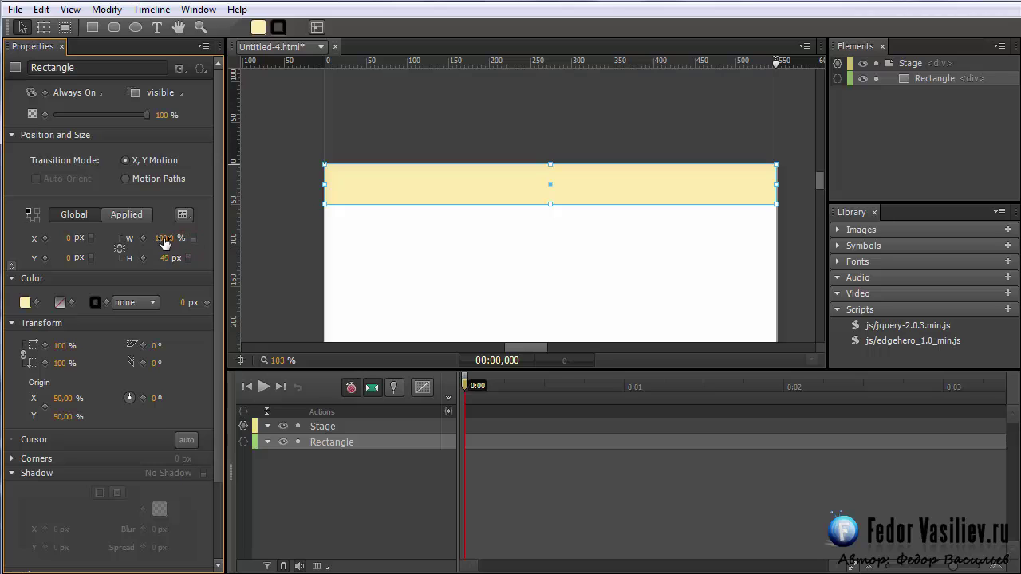
{"action": "key", "text": "ctrl+Return"}
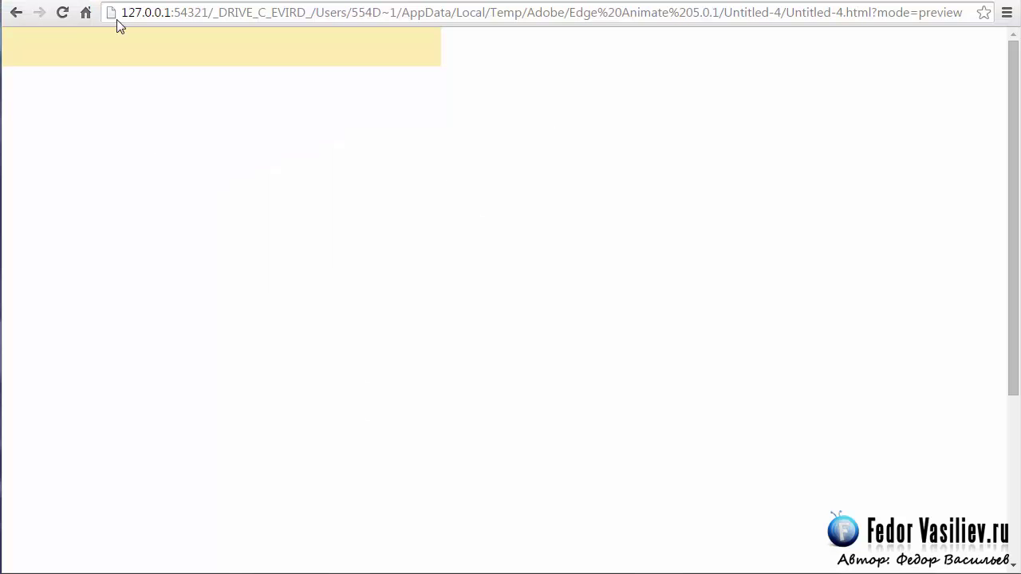
{"action": "left_click", "coordinate": [63, 14]}
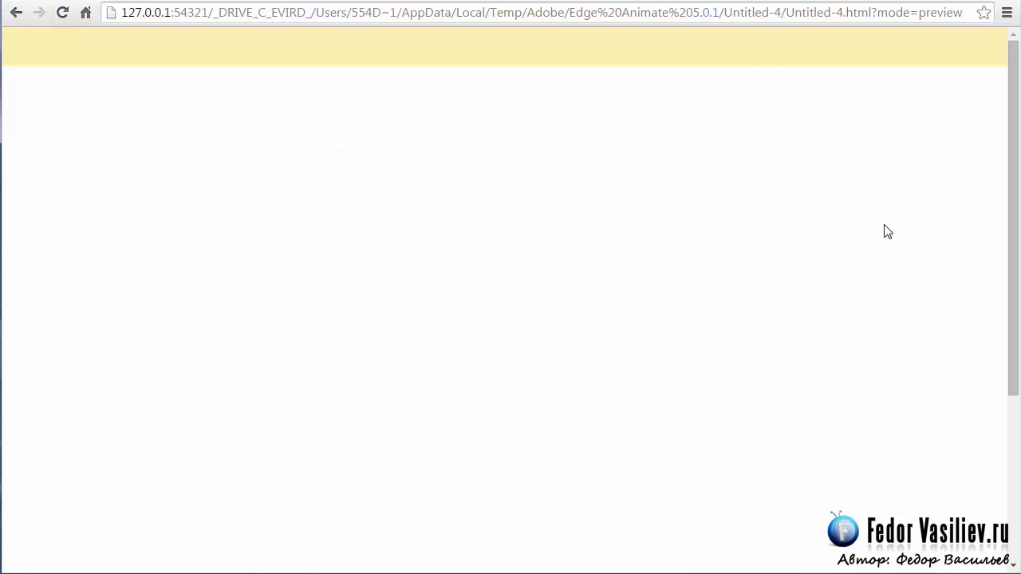
- Compare how the top bar behaves on scrolling in the preview and on the finished sample page
{"action": "left_click", "coordinate": [1010, 239]}
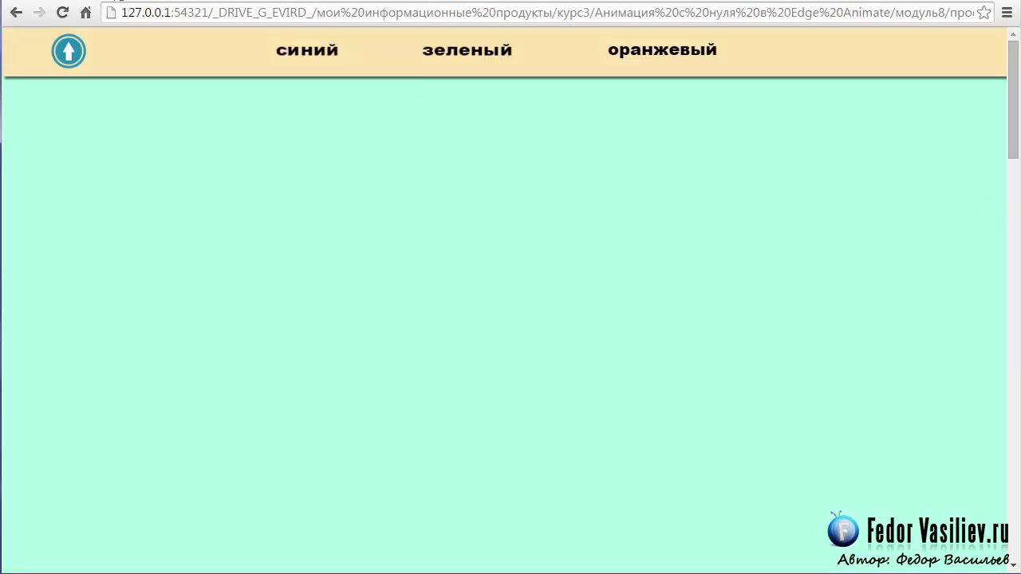
{"action": "left_click_drag", "start_coordinate": [1013, 143], "coordinate": [995, 301]}
{"action": "left_click", "coordinate": [438, 38]}
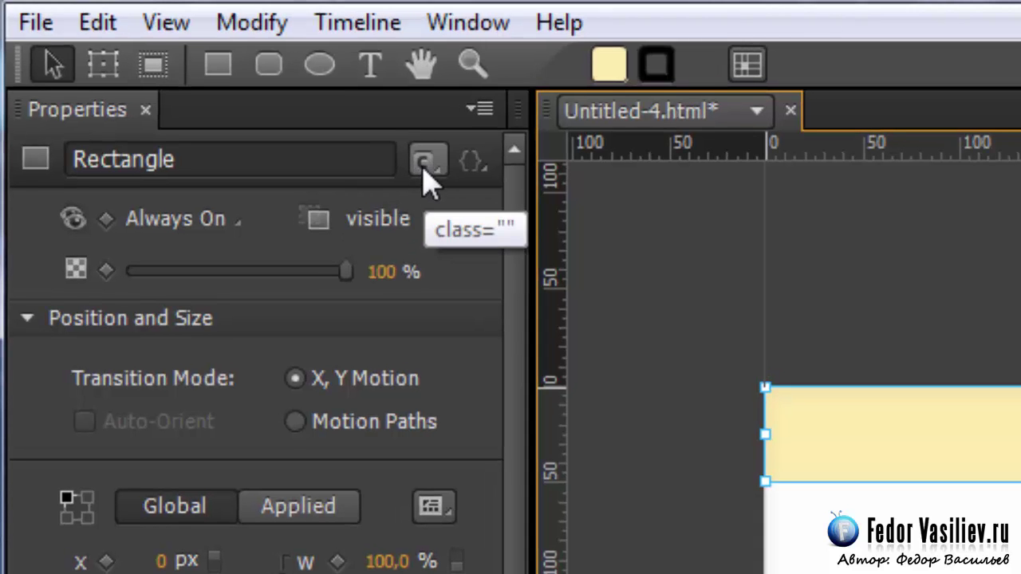
- Assign the class "fixed" to the yellow rectangle
{"action": "left_click", "coordinate": [423, 174]}
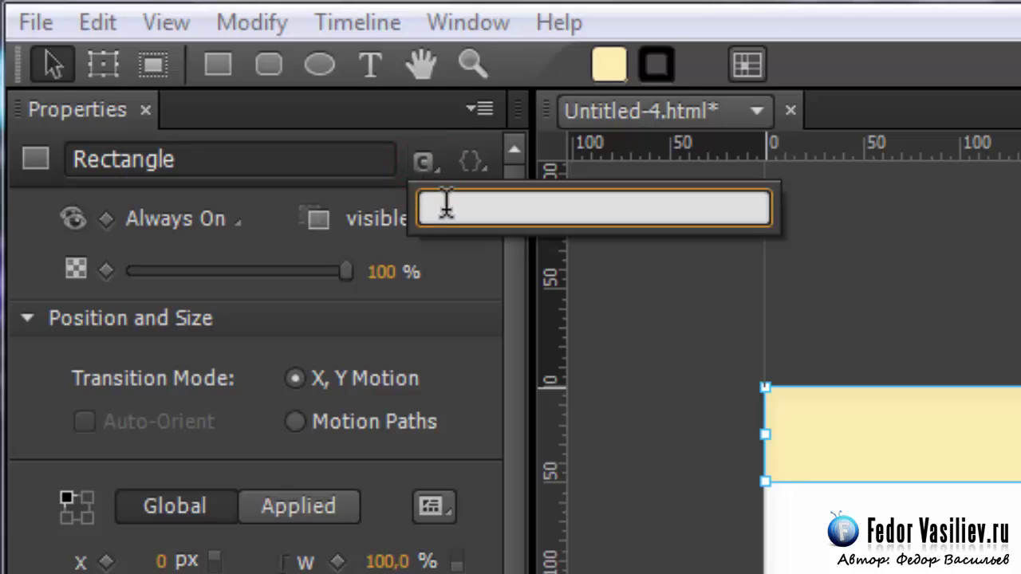
{"action": "right_click", "coordinate": [445, 203]}
{"action": "left_click", "coordinate": [547, 369]}
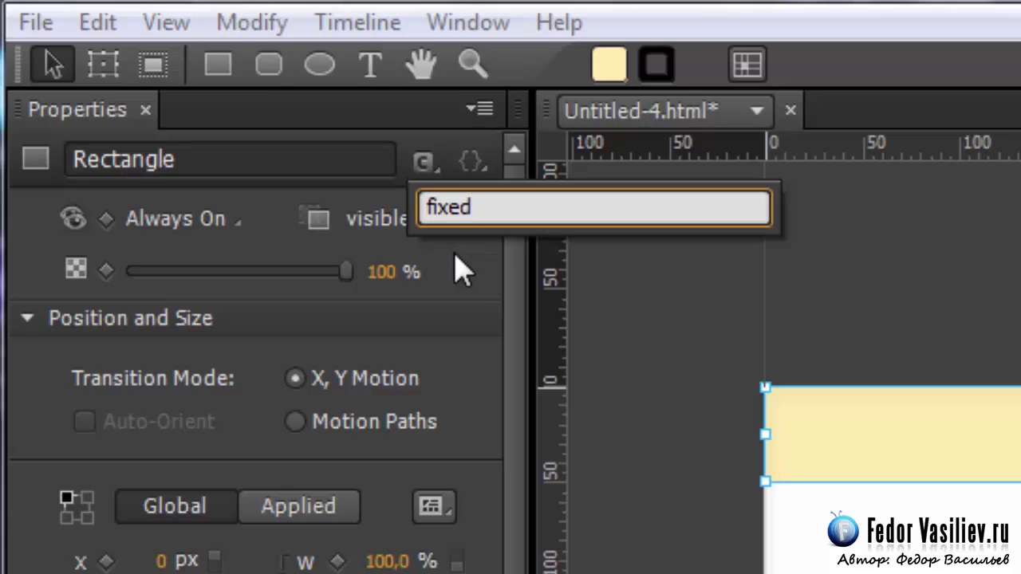
{"action": "key", "text": "Return"}
- Preview the composition in the browser and scroll the page to check the yellow bar's position
{"action": "key", "text": "ctrl+Return"}
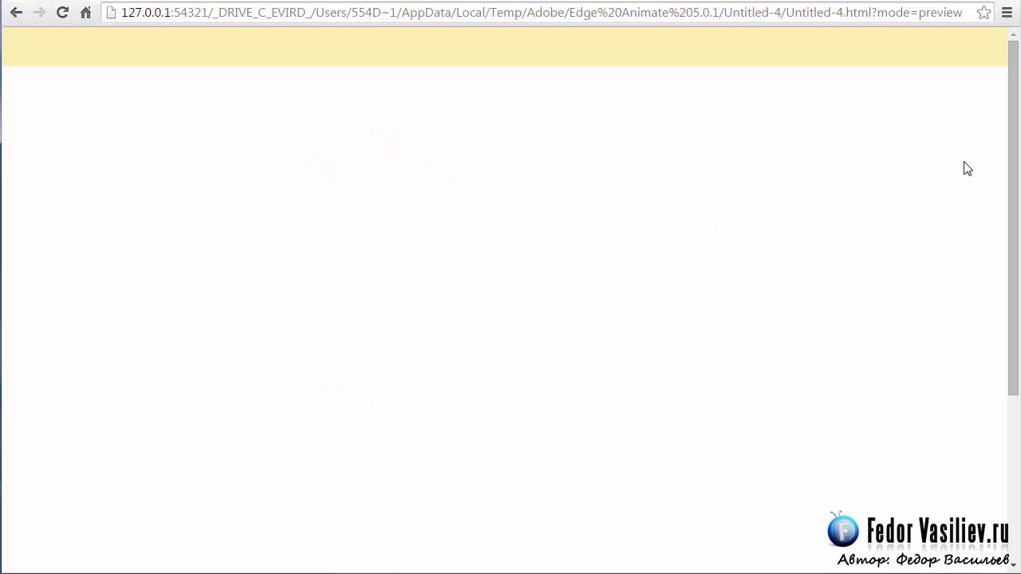
{"action": "left_click_drag", "start_coordinate": [1014, 96], "coordinate": [1016, 141]}
{"action": "scroll", "coordinate": [1010, 275], "scroll_direction": "down", "scroll_amount": 1}
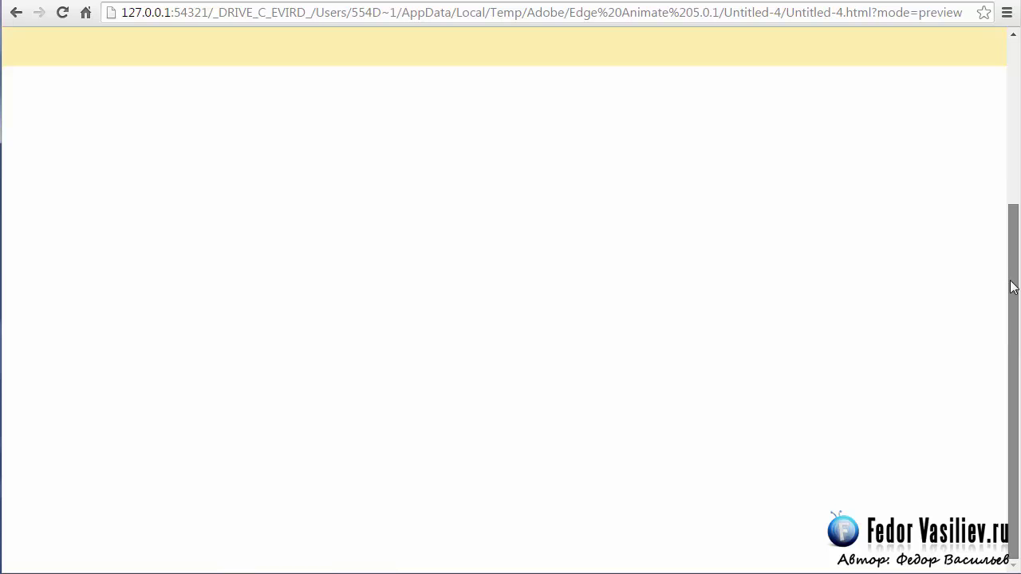
- Scroll the previewed page up and down repeatedly to examine whether the yellow bar stays at the top
{"action": "scroll", "coordinate": [1007, 239], "scroll_direction": "up", "scroll_amount": 3}
{"action": "scroll", "coordinate": [1003, 205], "scroll_direction": "down", "scroll_amount": 3}
{"action": "scroll", "coordinate": [1017, 340], "scroll_direction": "up", "scroll_amount": 3}
{"action": "scroll", "coordinate": [1006, 339], "scroll_direction": "down", "scroll_amount": 3}
{"action": "scroll", "coordinate": [1007, 335], "scroll_direction": "up", "scroll_amount": 3}
{"action": "scroll", "coordinate": [1013, 319], "scroll_direction": "down", "scroll_amount": 3}
{"action": "scroll", "coordinate": [1013, 318], "scroll_direction": "up", "scroll_amount": 3}
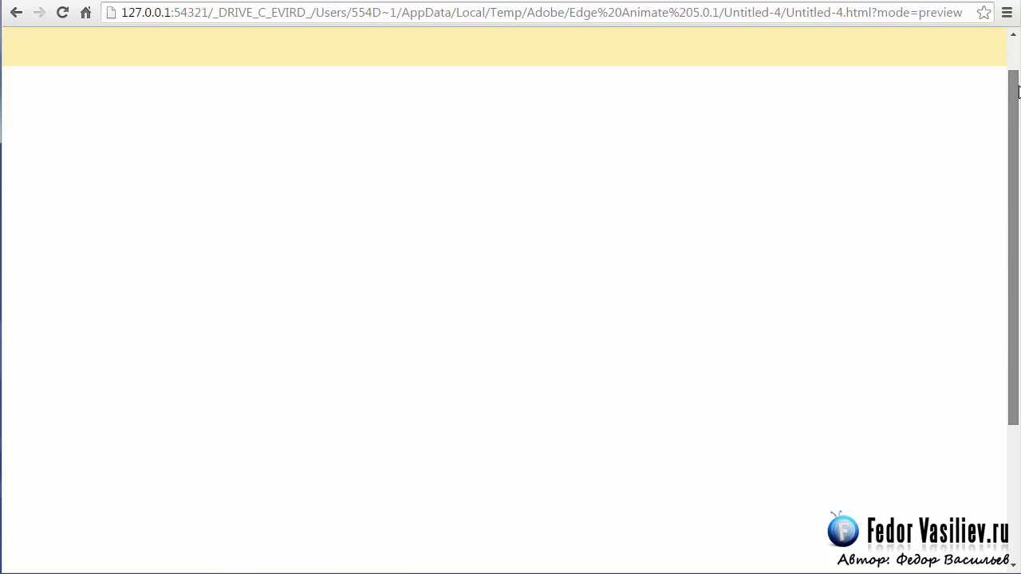
{"action": "scroll", "coordinate": [1012, 315], "scroll_direction": "down", "scroll_amount": 3}
{"action": "scroll", "coordinate": [1007, 311], "scroll_direction": "up", "scroll_amount": 1}
{"action": "scroll", "coordinate": [1007, 310], "scroll_direction": "down", "scroll_amount": 3}
{"action": "scroll", "coordinate": [1008, 310], "scroll_direction": "up", "scroll_amount": 3}
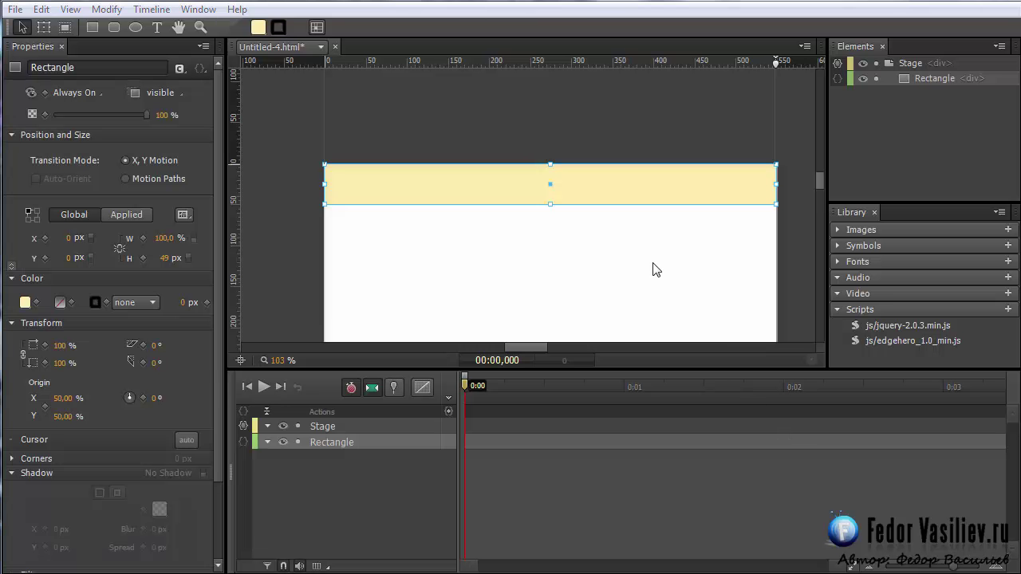
- Rename the yellow rectangle element as mainmenu
{"action": "scroll", "coordinate": [816, 182], "scroll_direction": "down", "scroll_amount": 1}
{"action": "double_click", "coordinate": [925, 78]}
{"action": "right_click", "coordinate": [927, 78]}
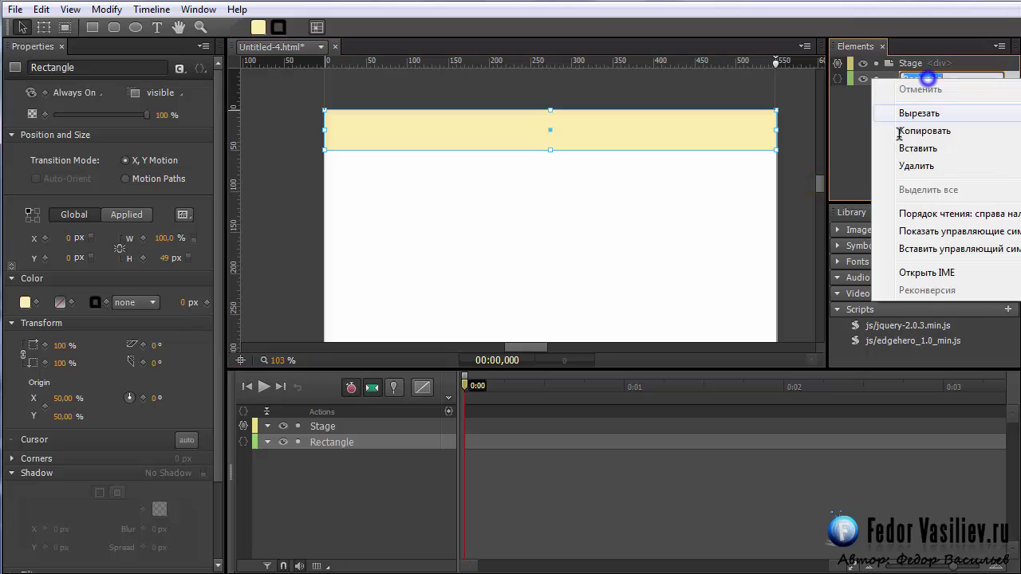
{"action": "left_click", "coordinate": [921, 147]}
{"action": "left_click", "coordinate": [914, 131]}
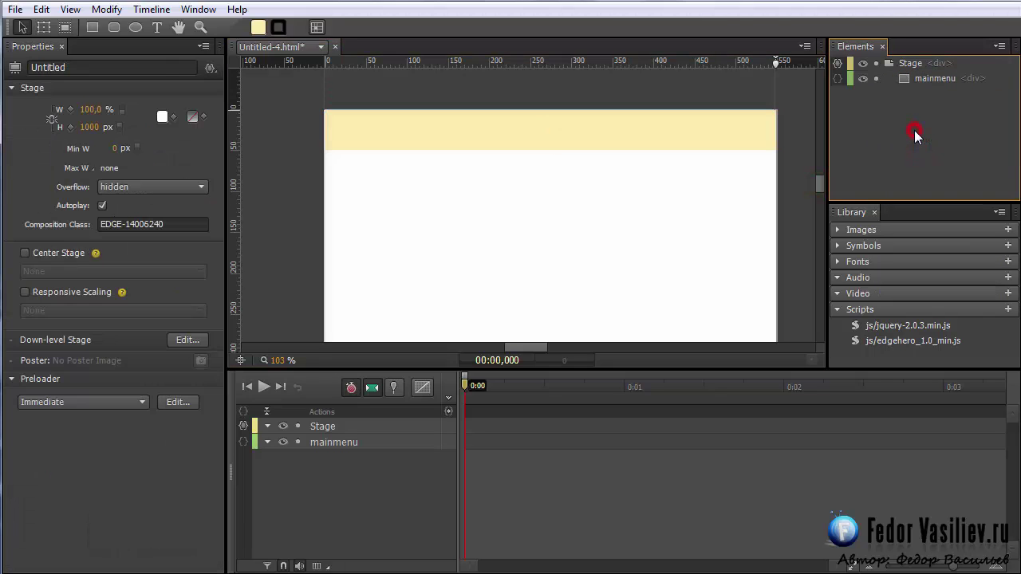
- Enable a shadow on the mainmenu bar and set its horizontal offset to 3 px
{"action": "left_click", "coordinate": [929, 81]}
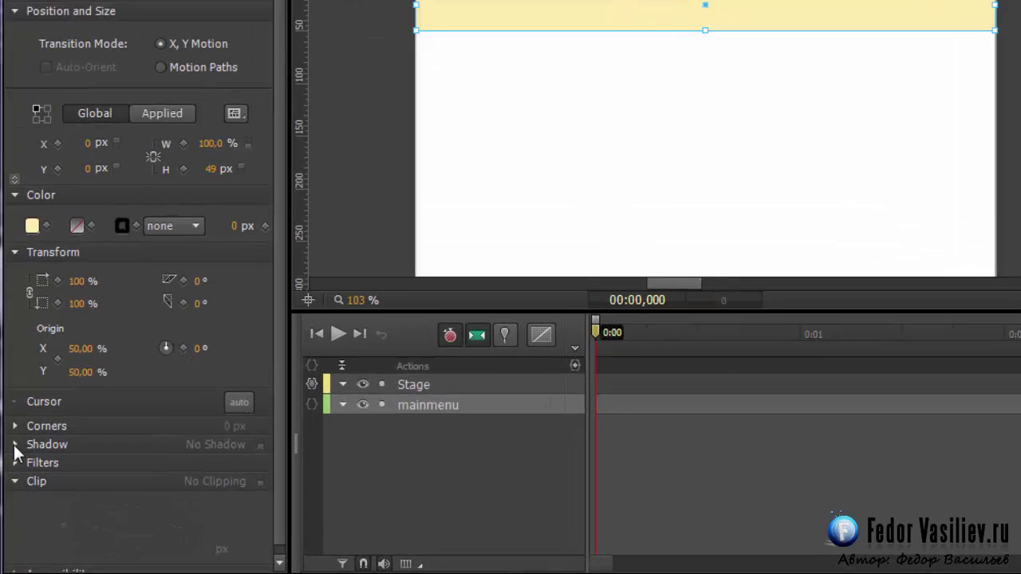
{"action": "left_click", "coordinate": [12, 473]}
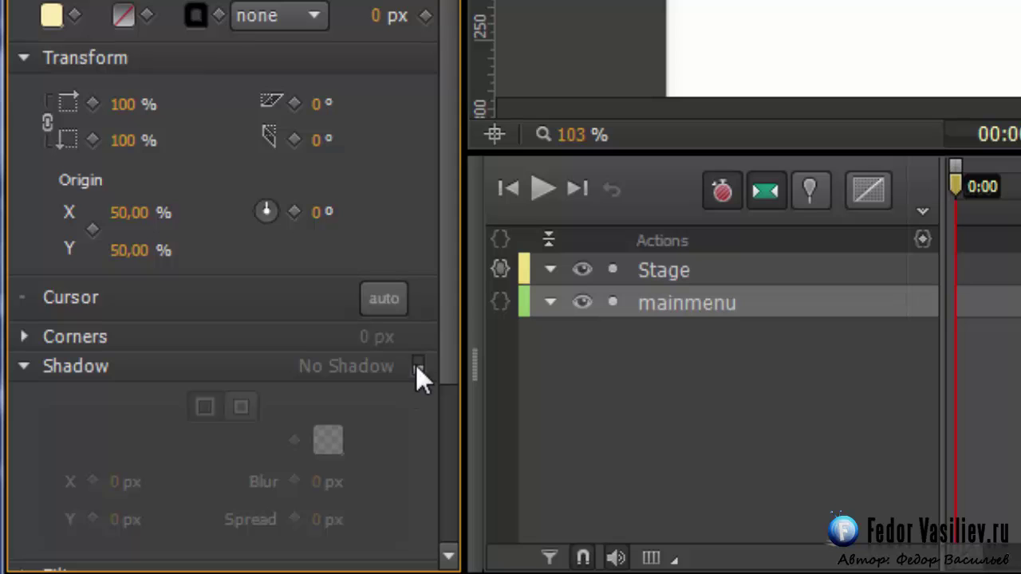
{"action": "left_click", "coordinate": [417, 366]}
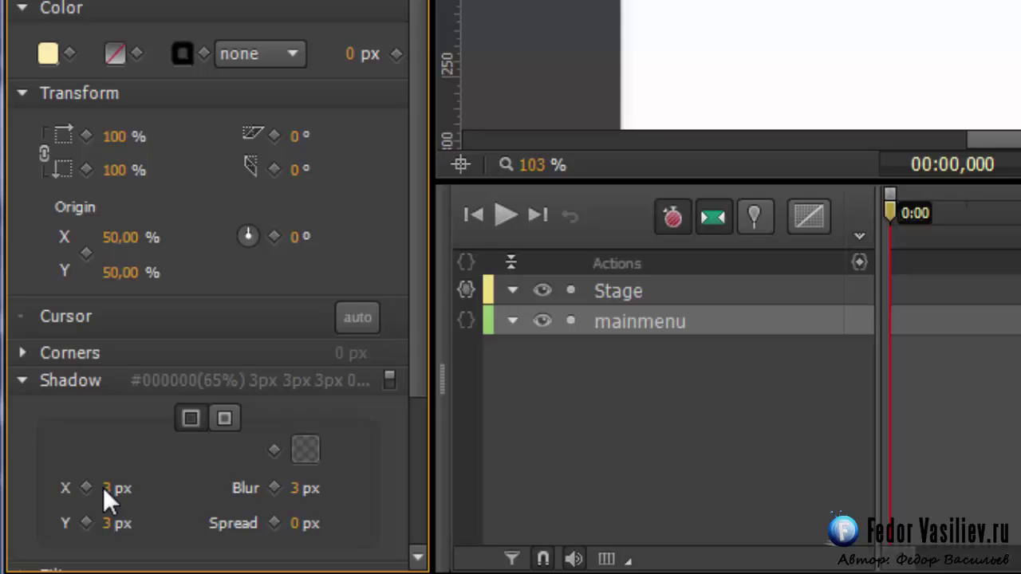
{"action": "left_click", "coordinate": [103, 487]}
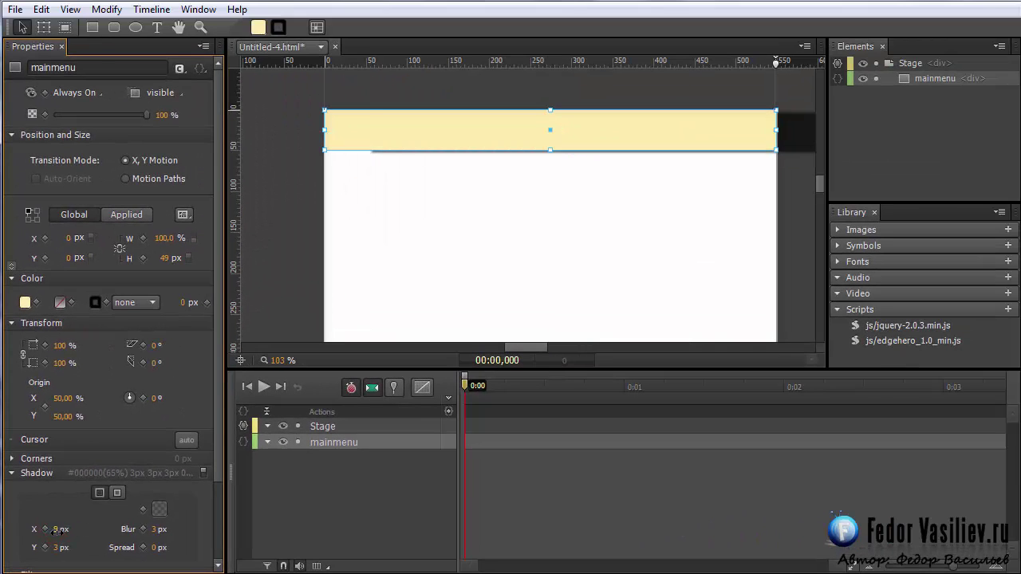
{"action": "left_click_drag", "start_coordinate": [180, 481], "coordinate": [113, 506]}
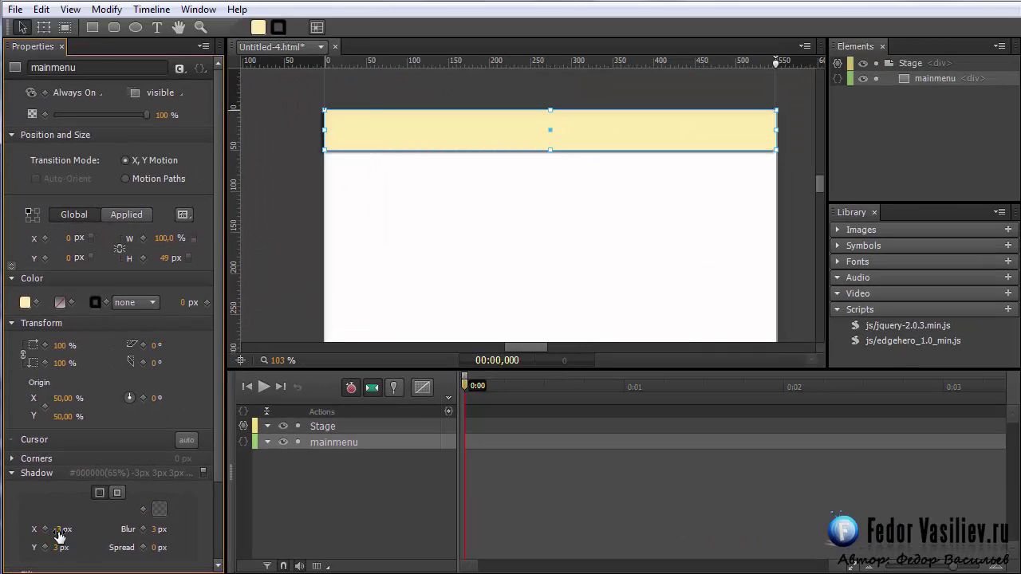
{"action": "left_click", "coordinate": [58, 530]}
{"action": "type", "text": "3"}
- Give the mainmenu bar a solid 1 px grey border, rgba(130,130,130,1.00), and make it about 62 px high
{"action": "left_click", "coordinate": [214, 471]}
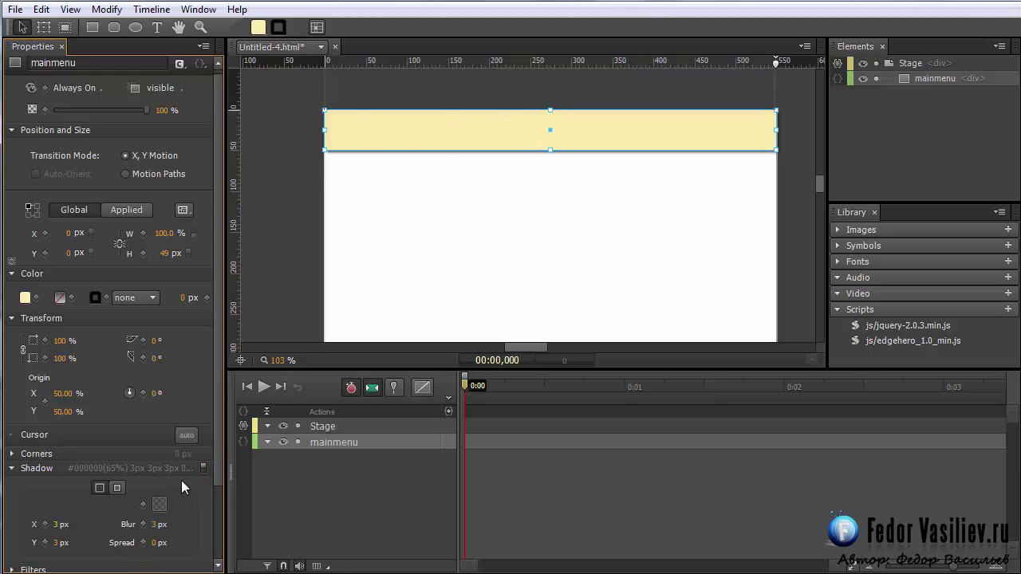
{"action": "scroll", "coordinate": [182, 485], "scroll_direction": "down", "scroll_amount": 1}
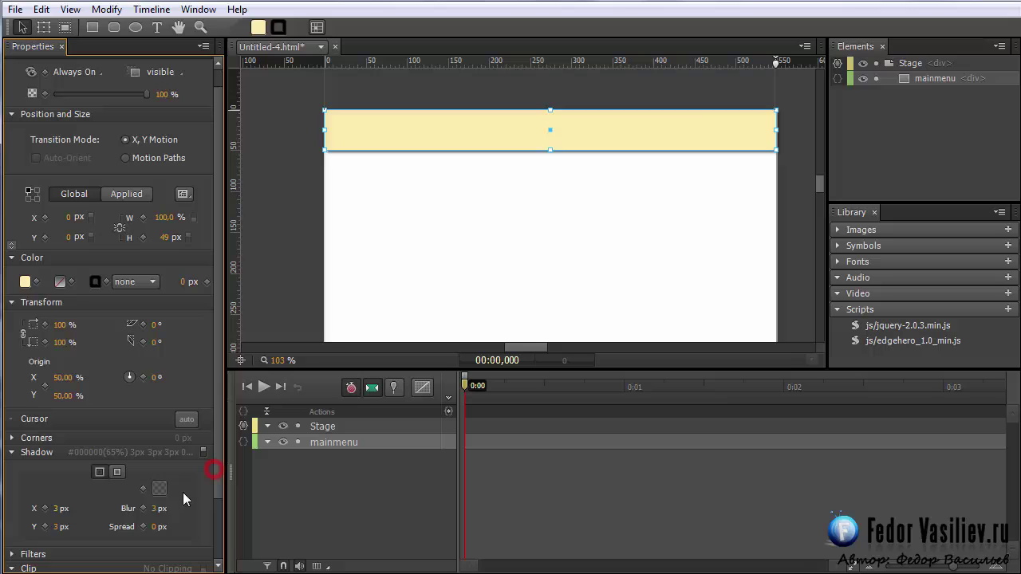
{"action": "left_click", "coordinate": [95, 281]}
{"action": "left_click_drag", "start_coordinate": [182, 442], "coordinate": [183, 441]}
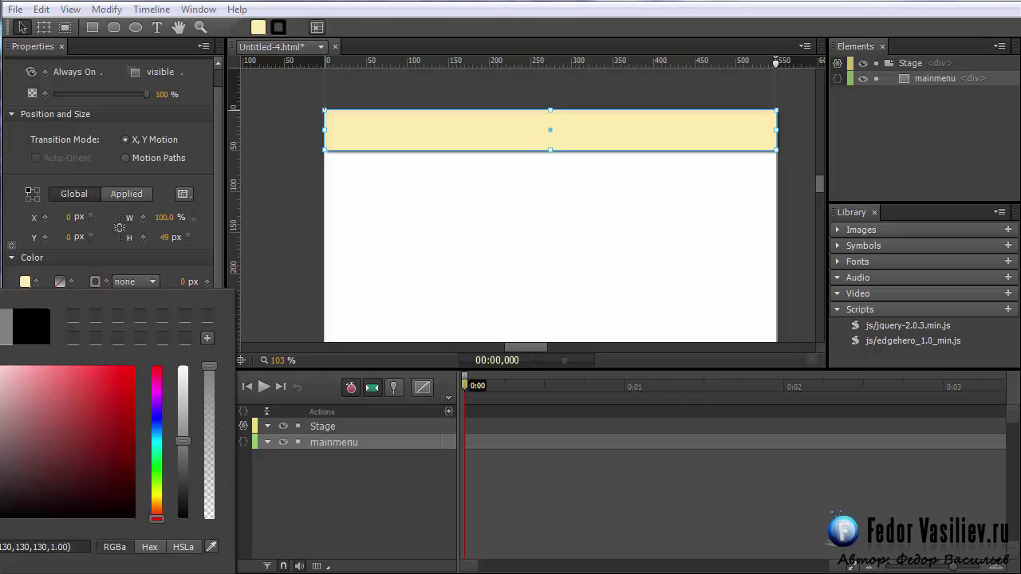
{"action": "left_click", "coordinate": [168, 258]}
{"action": "left_click", "coordinate": [125, 283]}
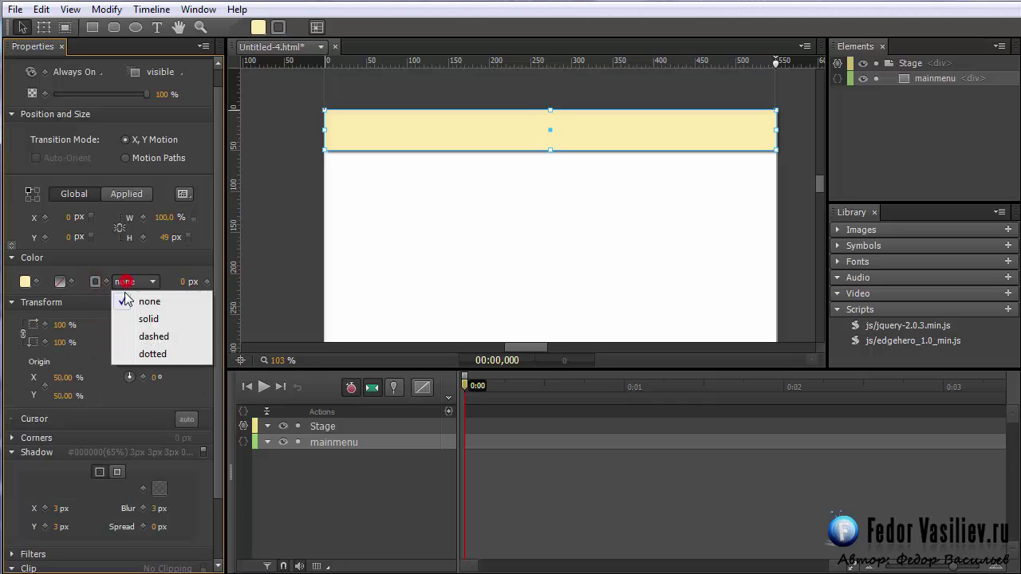
{"action": "left_click", "coordinate": [145, 317]}
{"action": "left_click", "coordinate": [474, 225]}
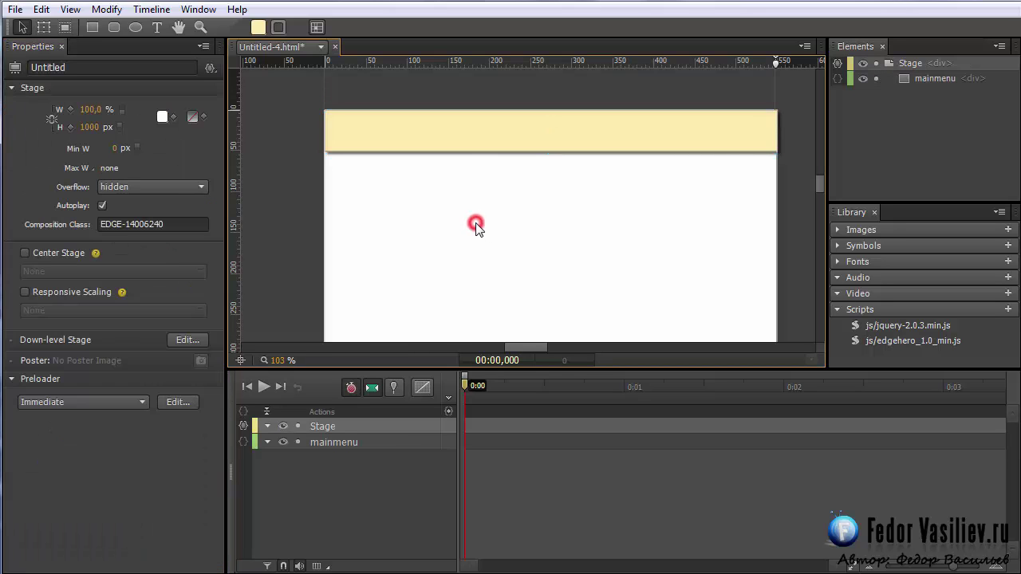
{"action": "key", "text": "ctrl+z"}
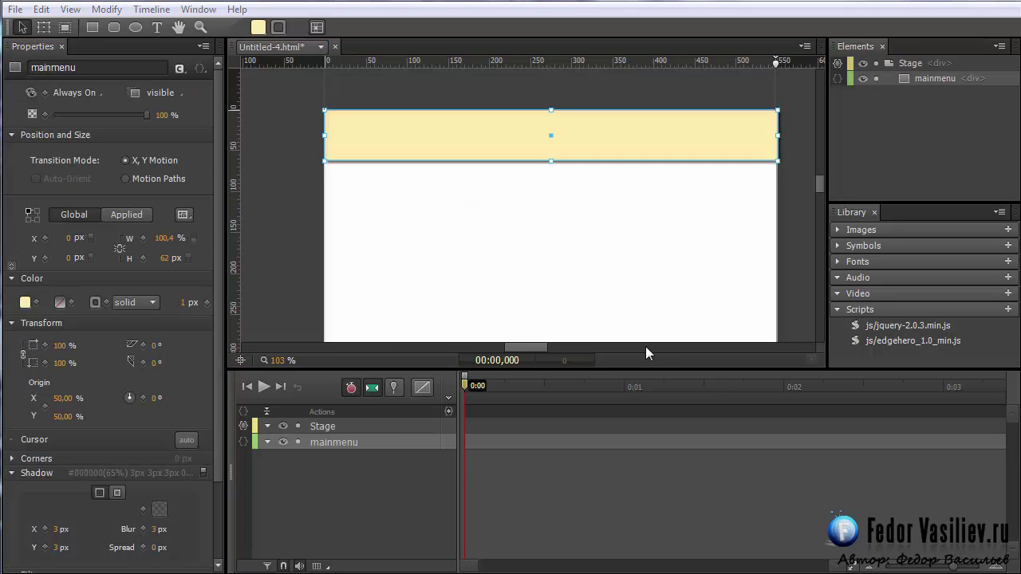
- Add a text box about 160 by 37 px on the yellow bar reading "синий"
{"action": "left_click", "coordinate": [156, 27]}
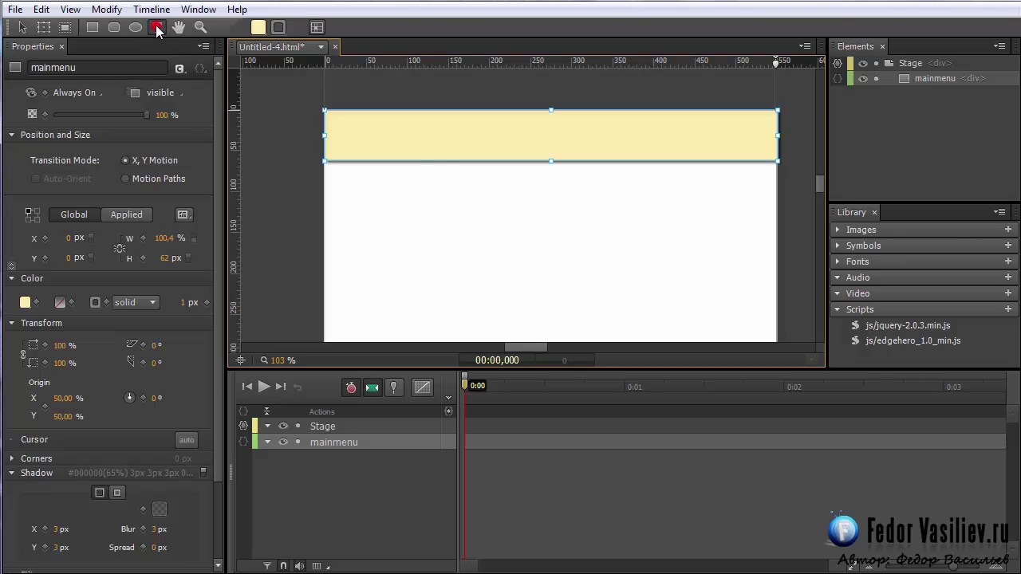
{"action": "left_click", "coordinate": [441, 121]}
{"action": "left_click_drag", "start_coordinate": [477, 144], "coordinate": [573, 150]}
{"action": "type", "text": "синий"}
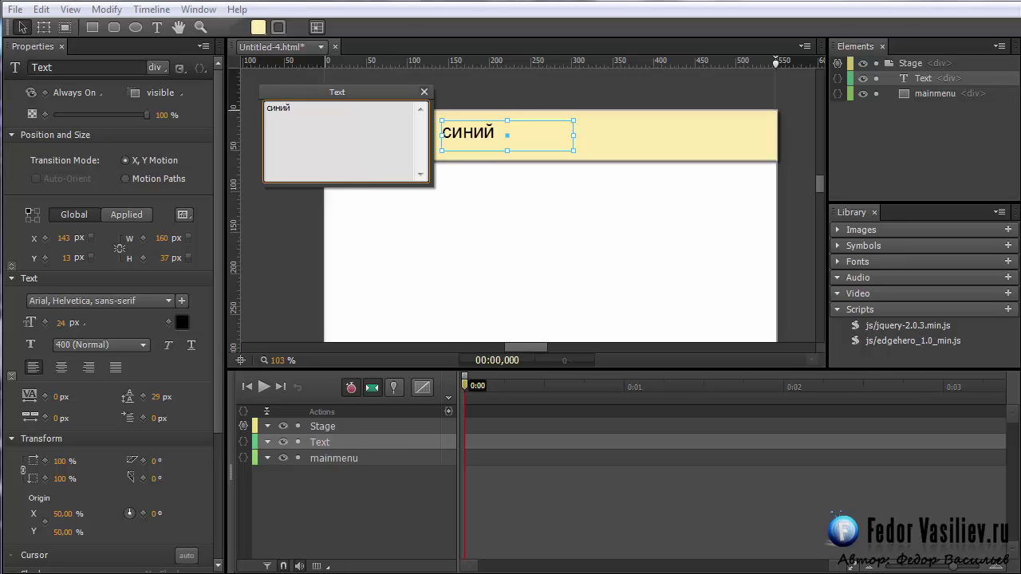
{"action": "left_click", "coordinate": [425, 92]}
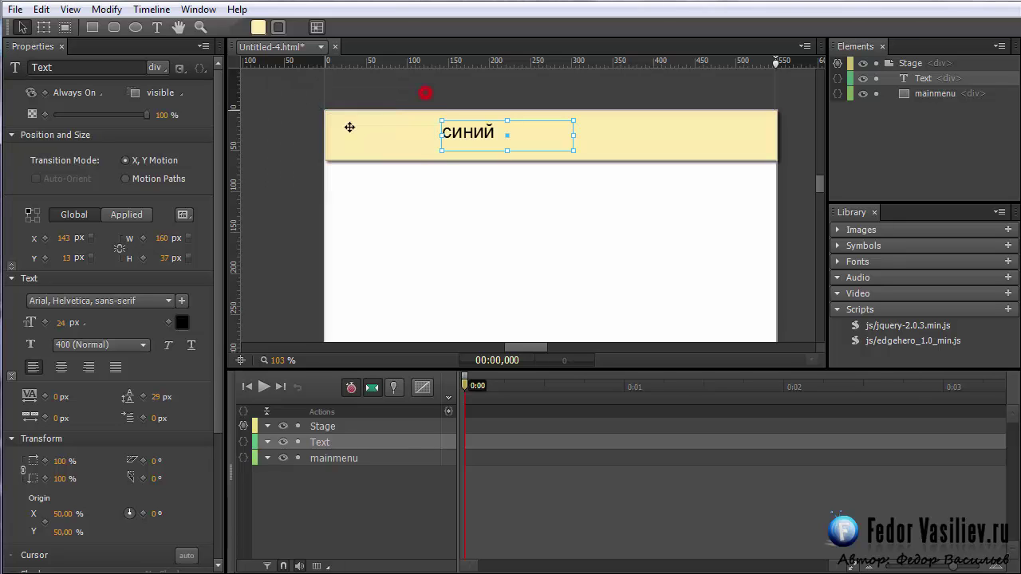
- Set the "синий" label's font to Arial Black, Gadget, sans-serif and move it to about X 207 px, Y 12 px
{"action": "left_click", "coordinate": [36, 301]}
{"action": "left_click", "coordinate": [84, 338]}
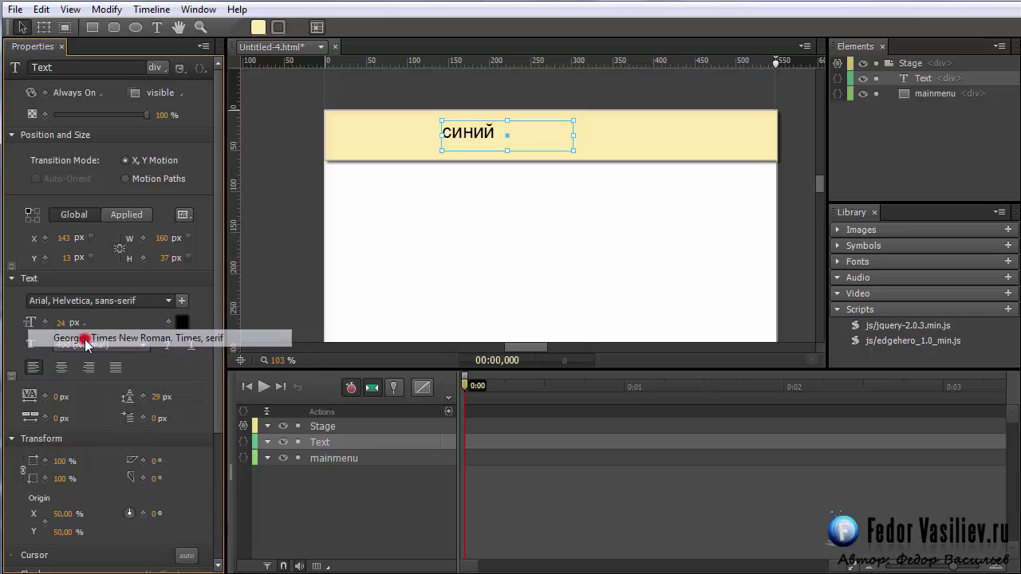
{"action": "left_click", "coordinate": [89, 298]}
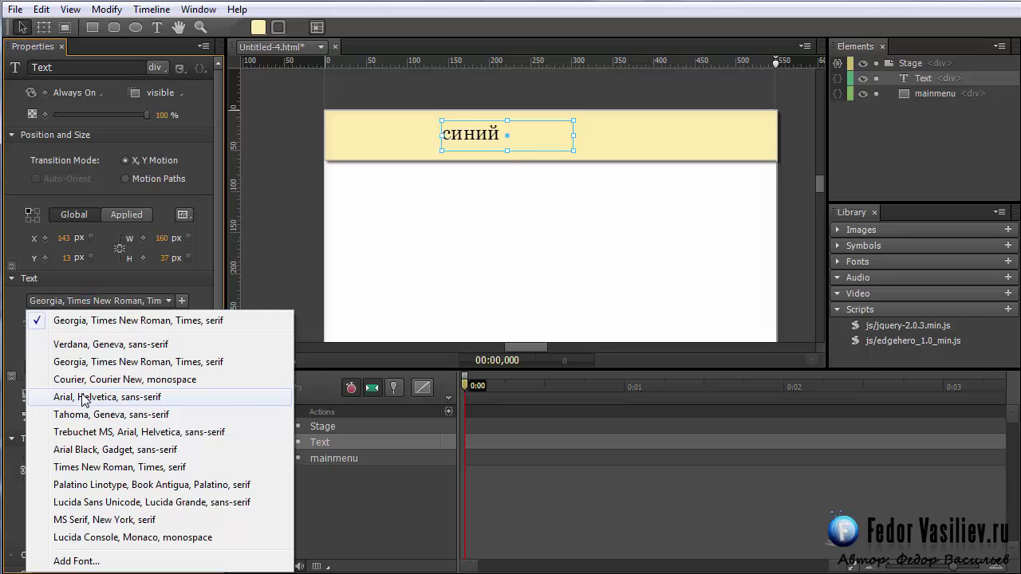
{"action": "left_click", "coordinate": [73, 450]}
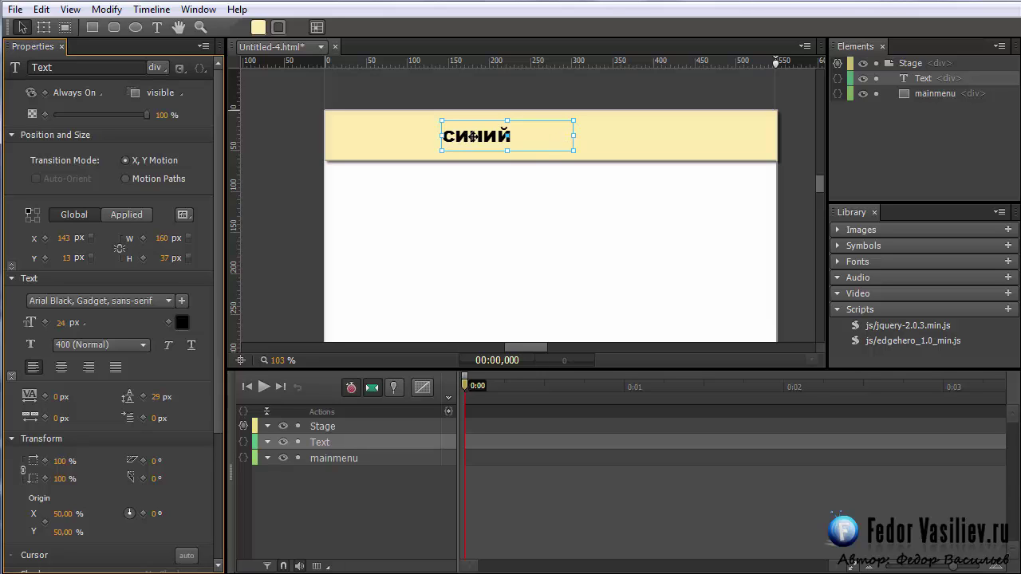
{"action": "left_click_drag", "start_coordinate": [474, 137], "coordinate": [517, 140]}
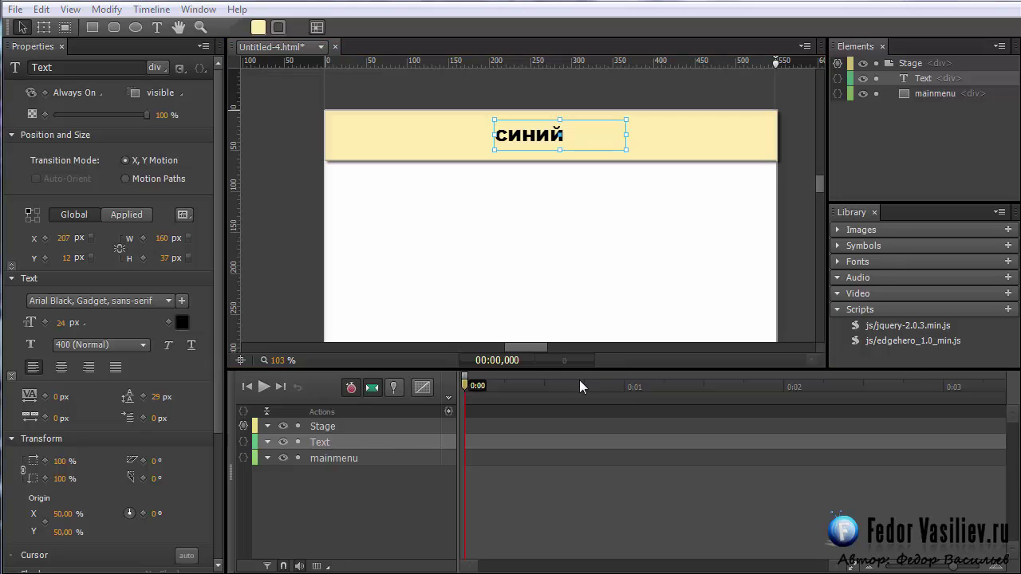
- Duplicate the "синий" label twice along the bar and change the middle copy's text to "зеленый"
{"action": "left_click_drag", "start_coordinate": [531, 135], "coordinate": [667, 137]}
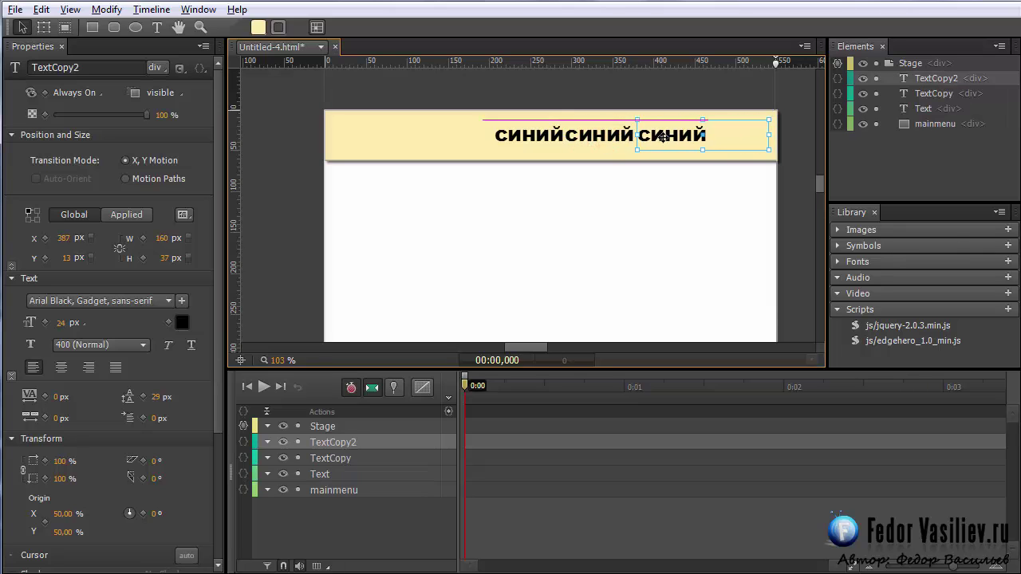
{"action": "left_click", "coordinate": [586, 137]}
{"action": "double_click", "coordinate": [586, 138]}
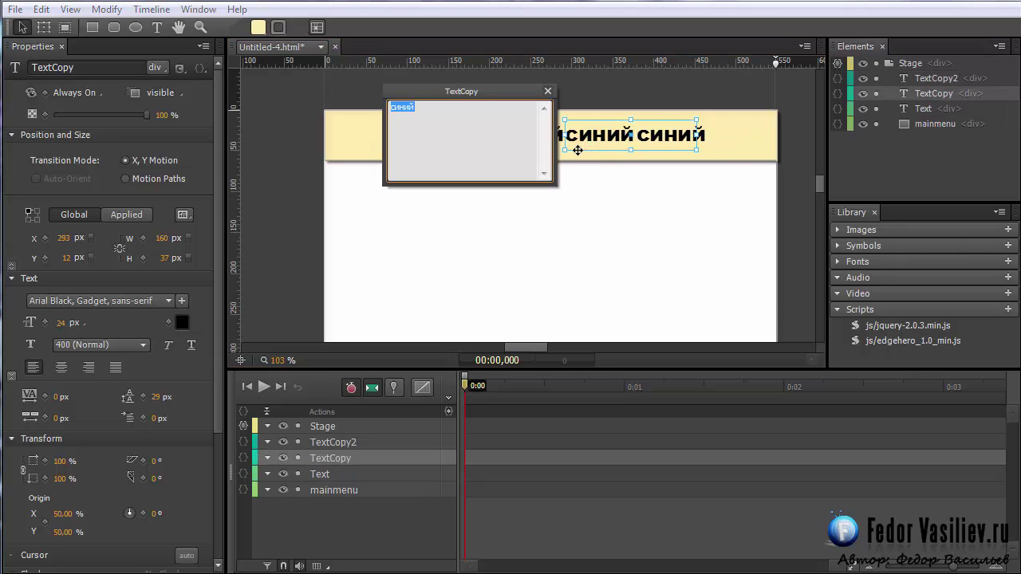
{"action": "type", "text": "зеленый"}
{"action": "left_click", "coordinate": [547, 91]}
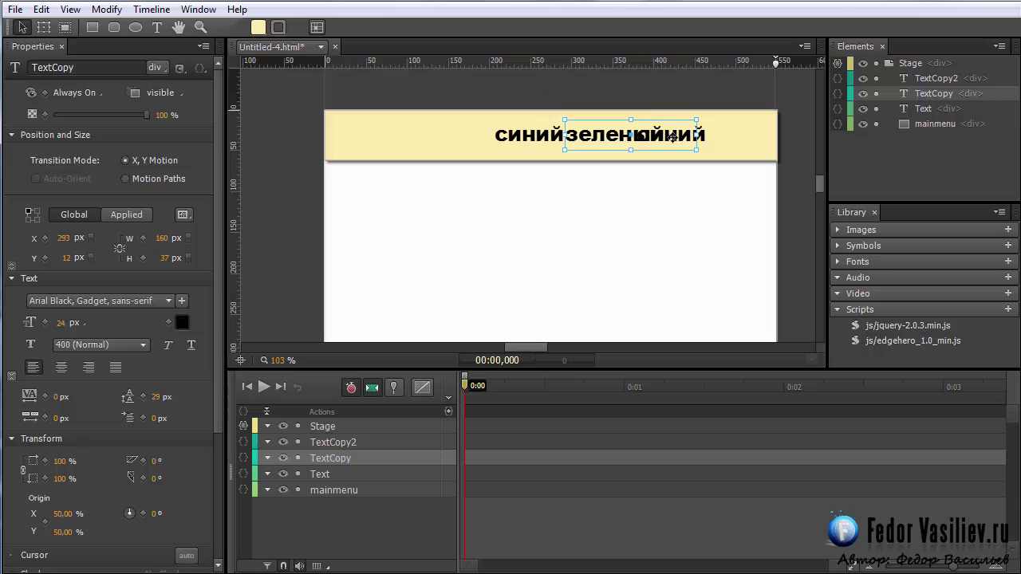
- Change the text of the third label on the bar to "оранжевый"
{"action": "left_click", "coordinate": [700, 137]}
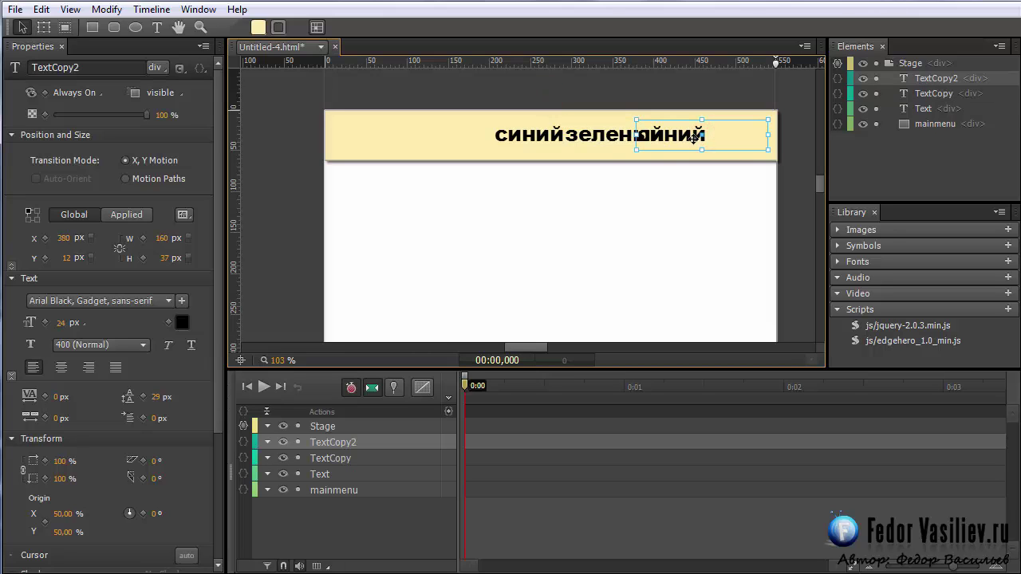
{"action": "double_click", "coordinate": [696, 136]}
{"action": "type", "text": "оранжевый"}
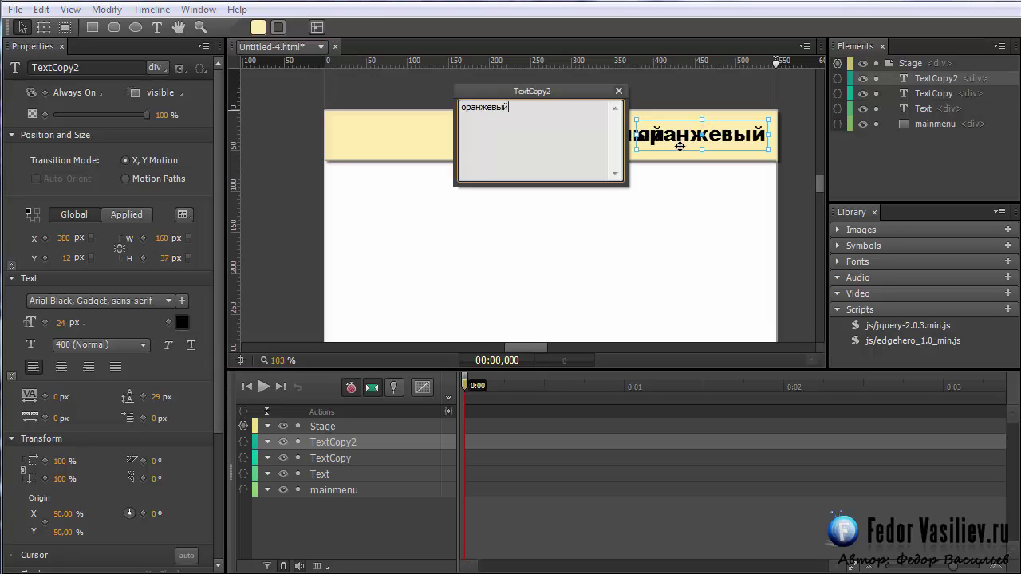
{"action": "left_click", "coordinate": [619, 91]}
{"action": "left_click", "coordinate": [597, 204]}
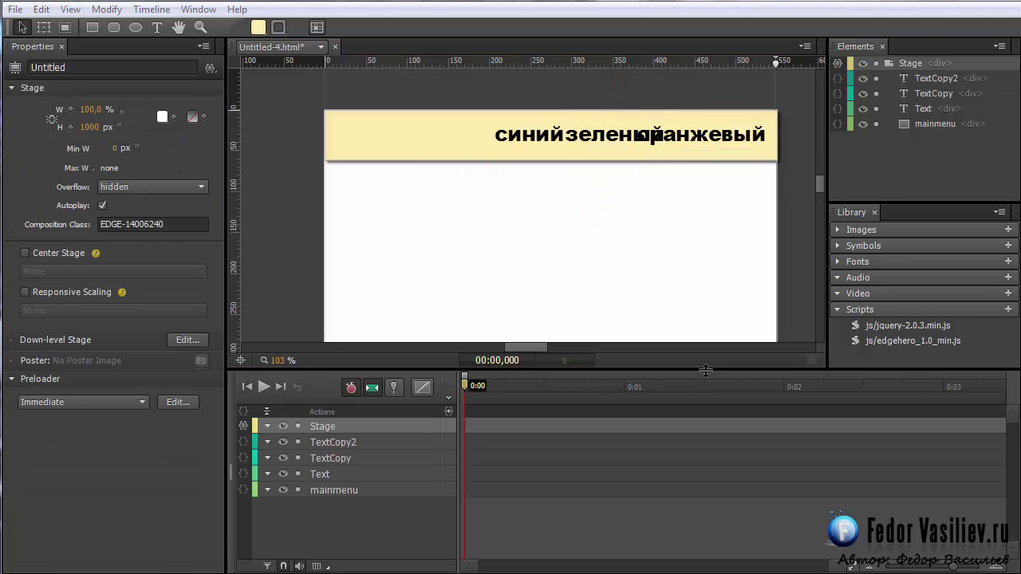
- Switch the X position units of the three menu labels from pixels to percent
{"action": "left_click", "coordinate": [526, 135]}
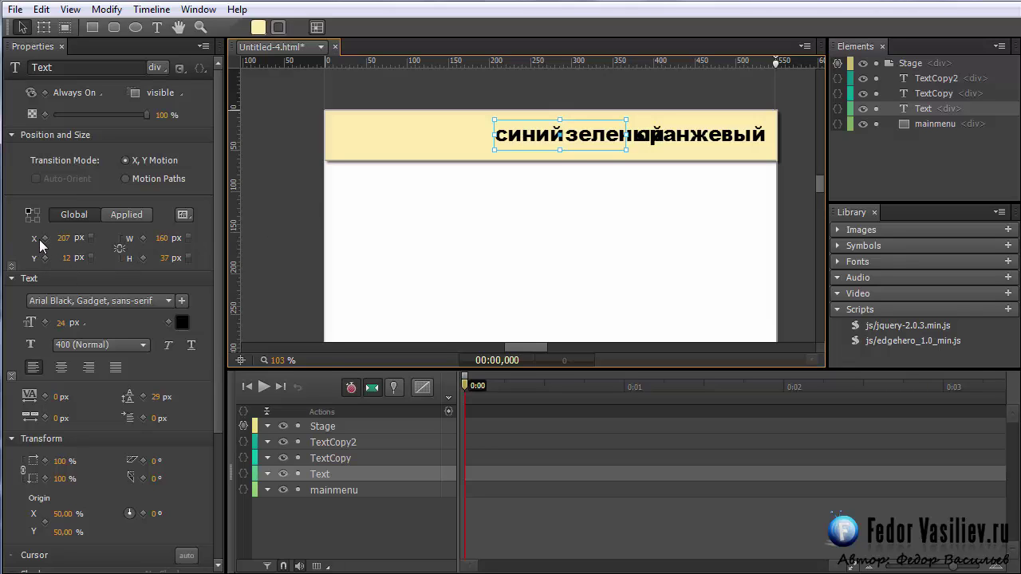
{"action": "left_click", "coordinate": [82, 240]}
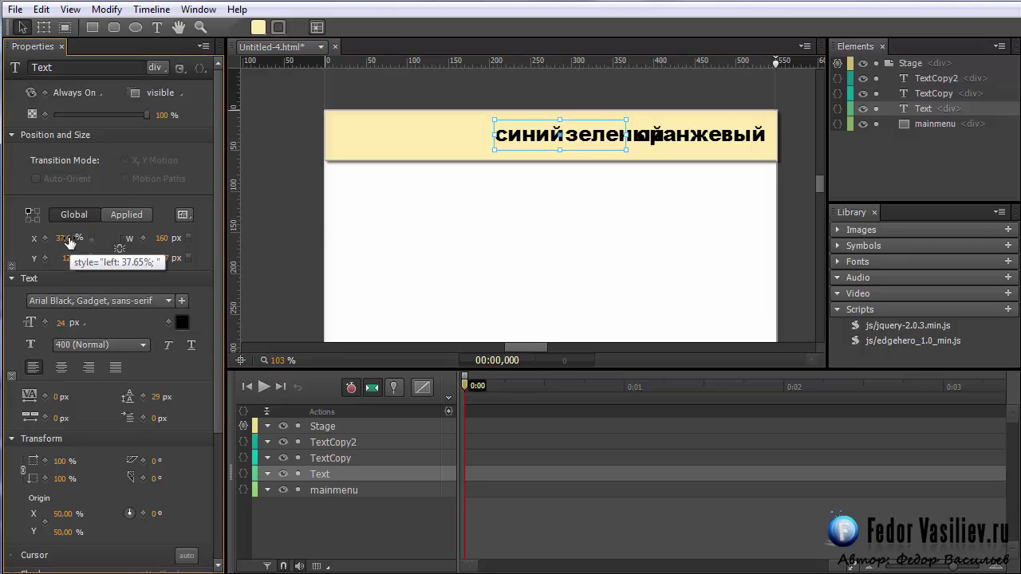
{"action": "left_click", "coordinate": [670, 135]}
{"action": "left_click", "coordinate": [92, 238]}
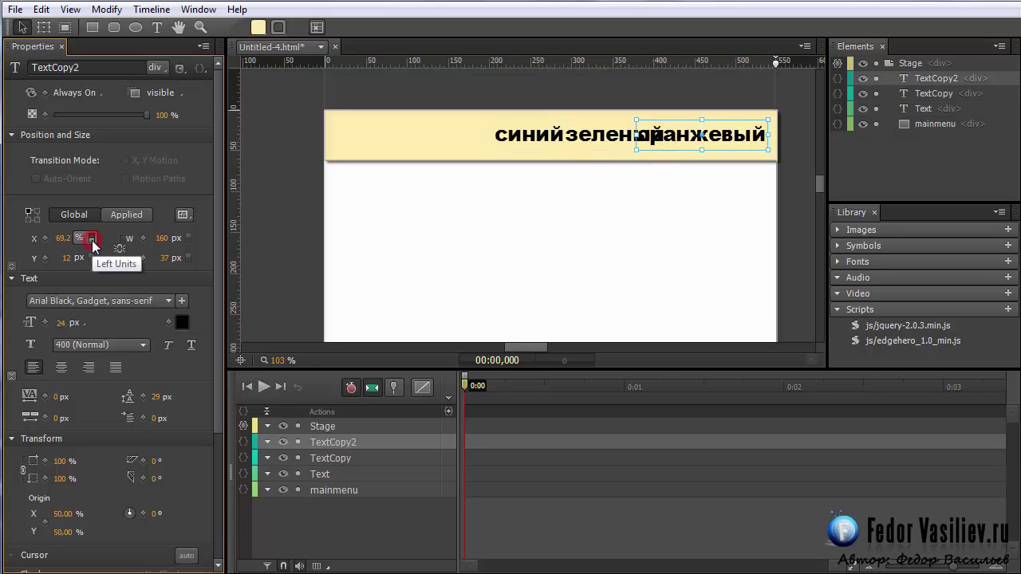
{"action": "left_click", "coordinate": [610, 136]}
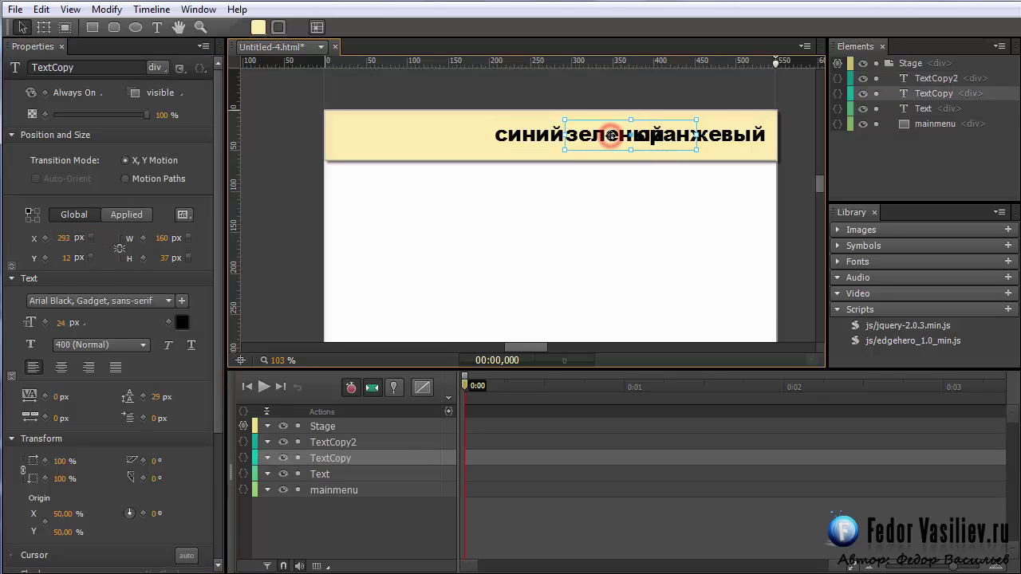
{"action": "left_click", "coordinate": [80, 241]}
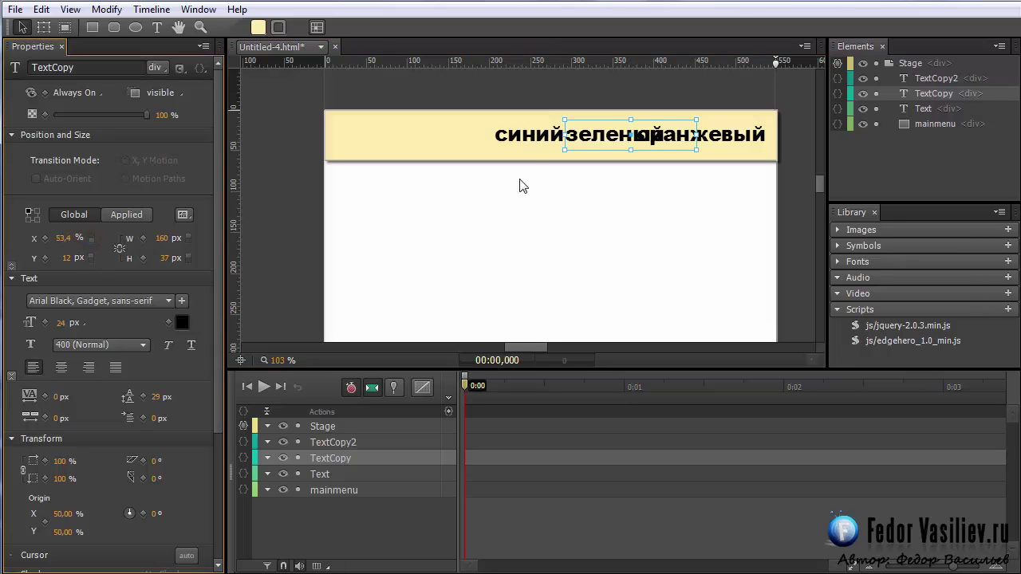
- Nest the three text labels inside the mainmenu element and preview the composition in the browser
{"action": "left_click", "coordinate": [934, 78], "text": "ctrl"}
{"action": "left_click_drag", "start_coordinate": [922, 108], "coordinate": [925, 127]}
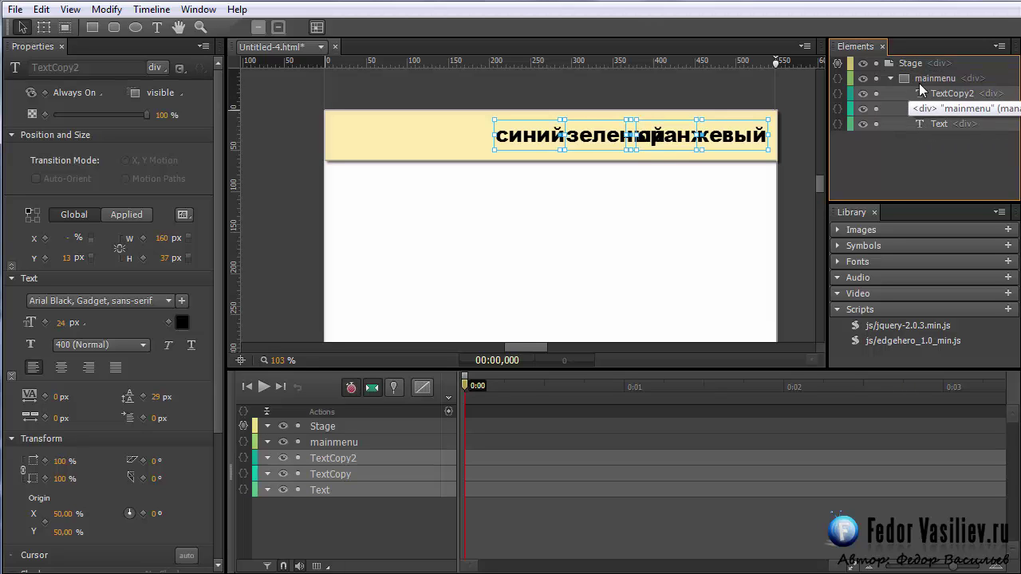
{"action": "key", "text": "ctrl+Return"}
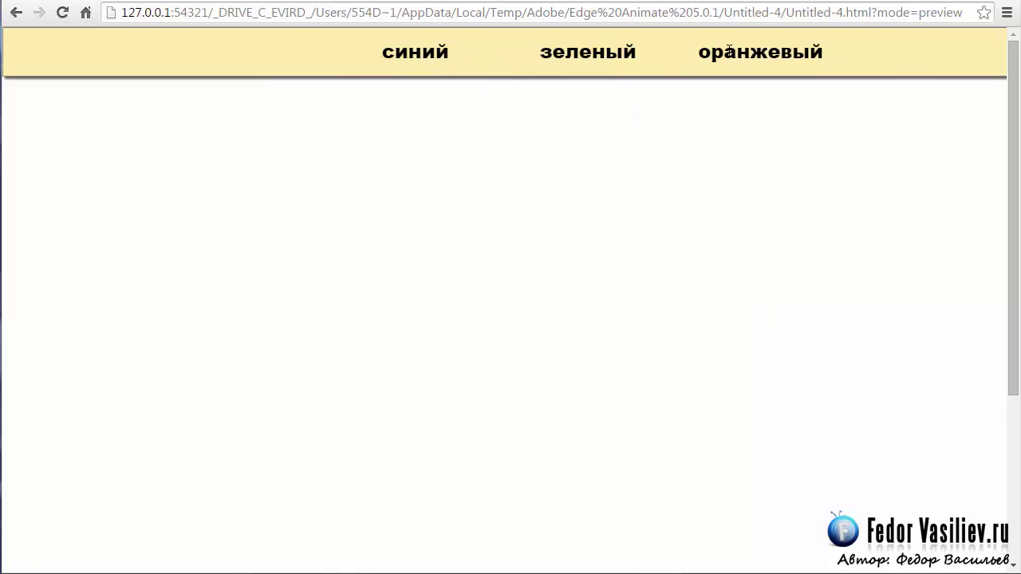
- Check the "синий" and "оранжевый" labels on the stage and preview the composition in the browser again, scrolling the page
{"action": "key", "text": "alt+Tab"}
{"action": "left_click", "coordinate": [634, 176]}
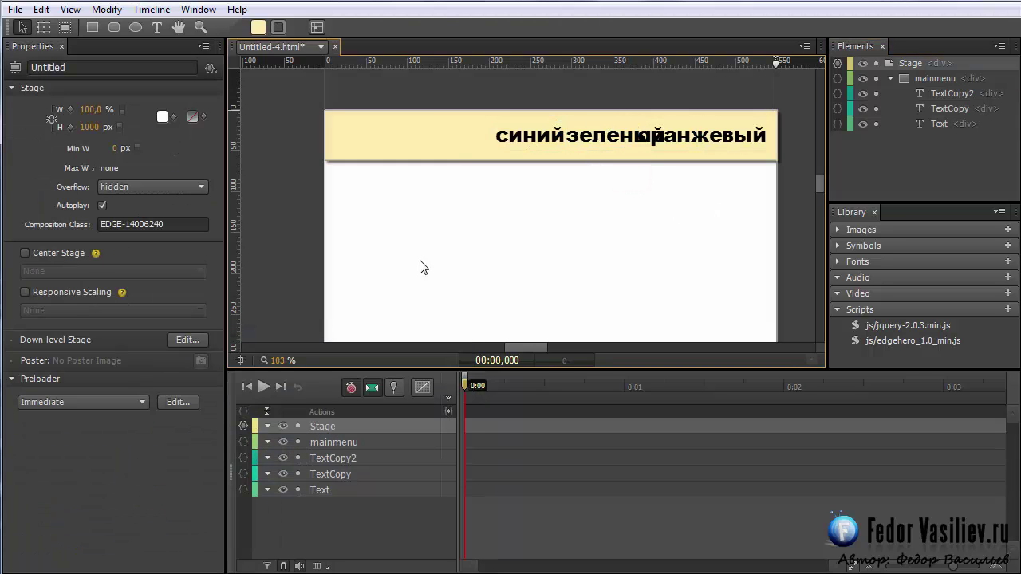
{"action": "left_click", "coordinate": [527, 134]}
{"action": "left_click", "coordinate": [650, 140]}
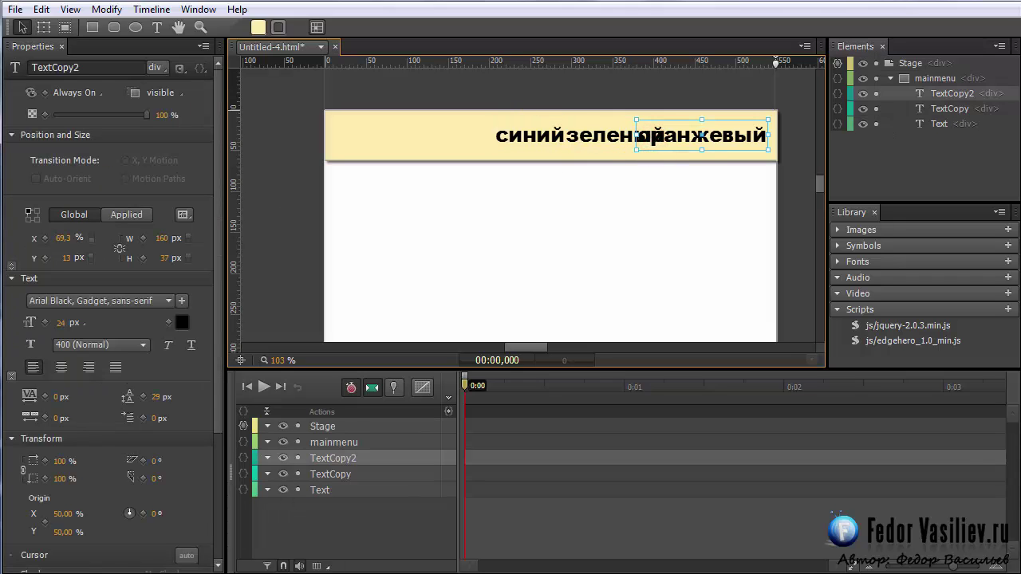
{"action": "key", "text": "ctrl+Return"}
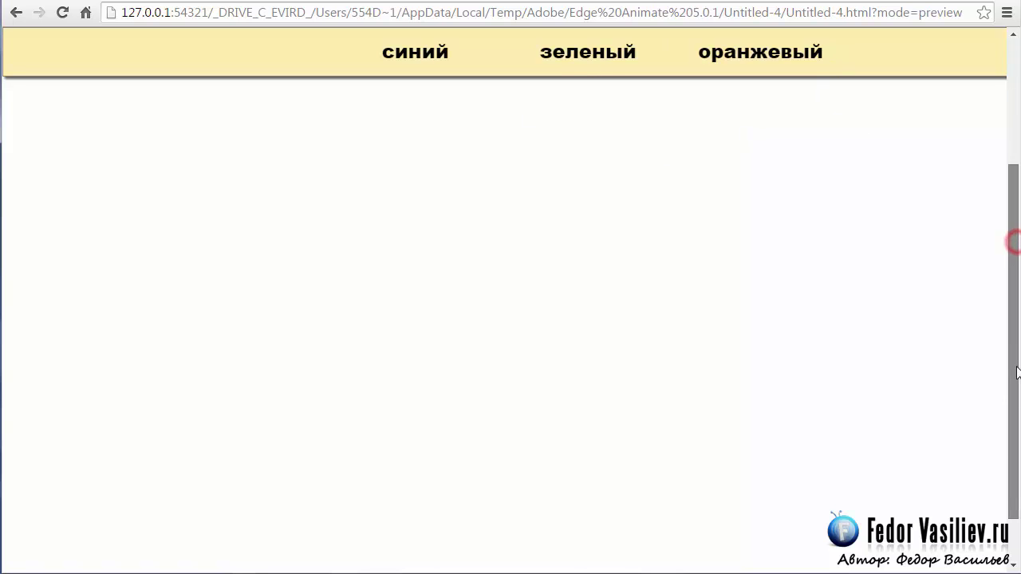
- Return to Edge Animate and draw a rectangle across the full stage width, about 551 px wide, with its height set to 400 px
{"action": "key", "text": "alt+Tab"}
{"action": "left_click_drag", "start_coordinate": [815, 190], "coordinate": [817, 191]}
{"action": "left_click", "coordinate": [92, 27]}
{"action": "left_click_drag", "start_coordinate": [324, 72], "coordinate": [776, 310]}
{"action": "key", "text": "v"}
{"action": "left_click", "coordinate": [161, 258]}
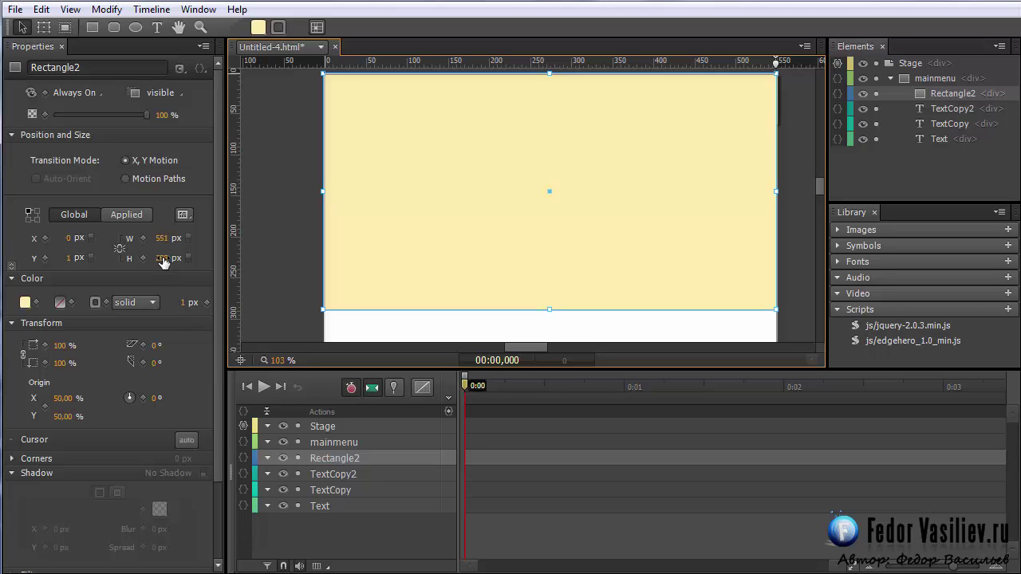
{"action": "type", "text": "400"}
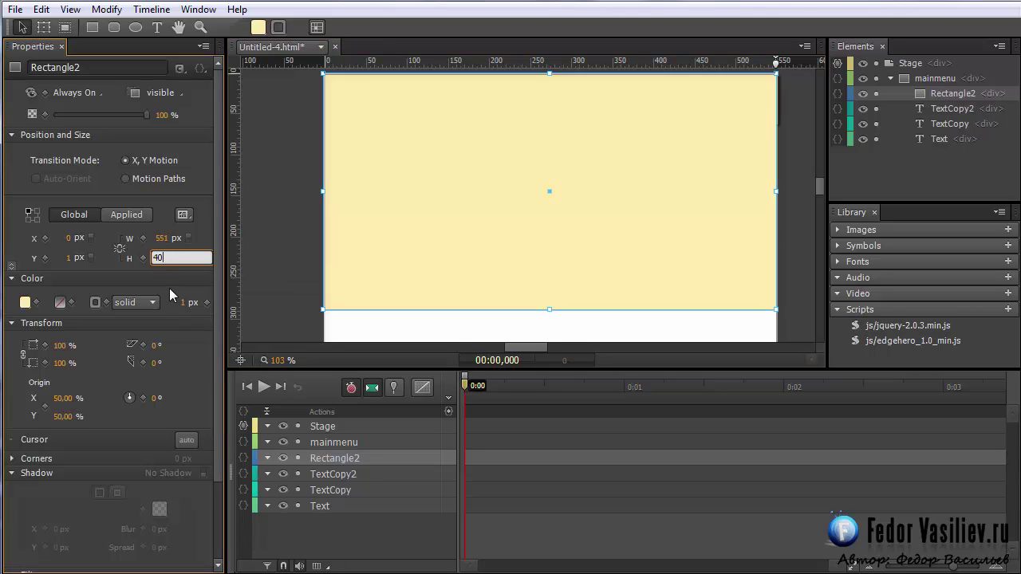
{"action": "key", "text": "Return"}
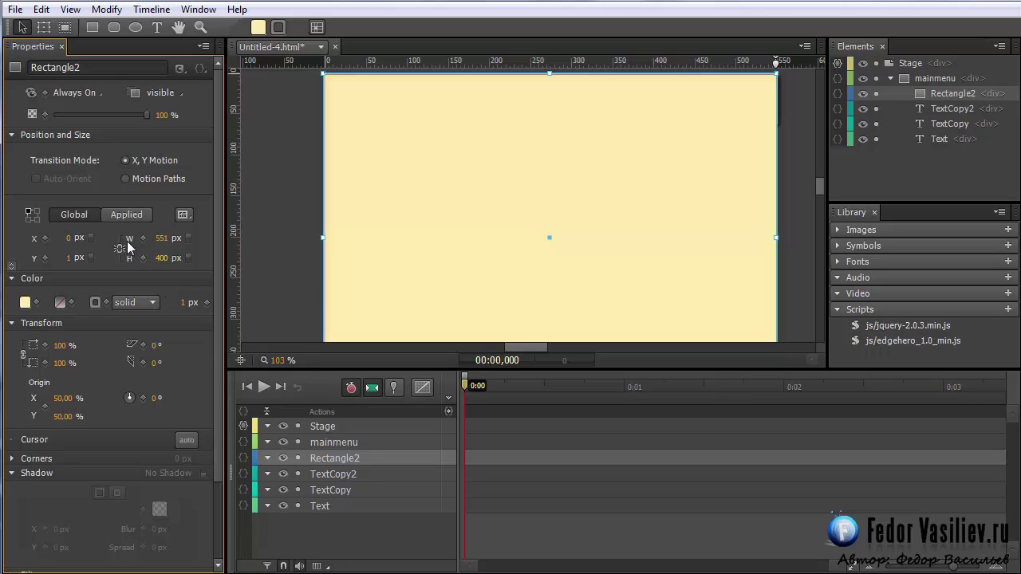
- Switch the new rectangle's width unit to percent and fill it with light blue
{"action": "left_click", "coordinate": [189, 238]}
{"action": "left_click", "coordinate": [258, 27]}
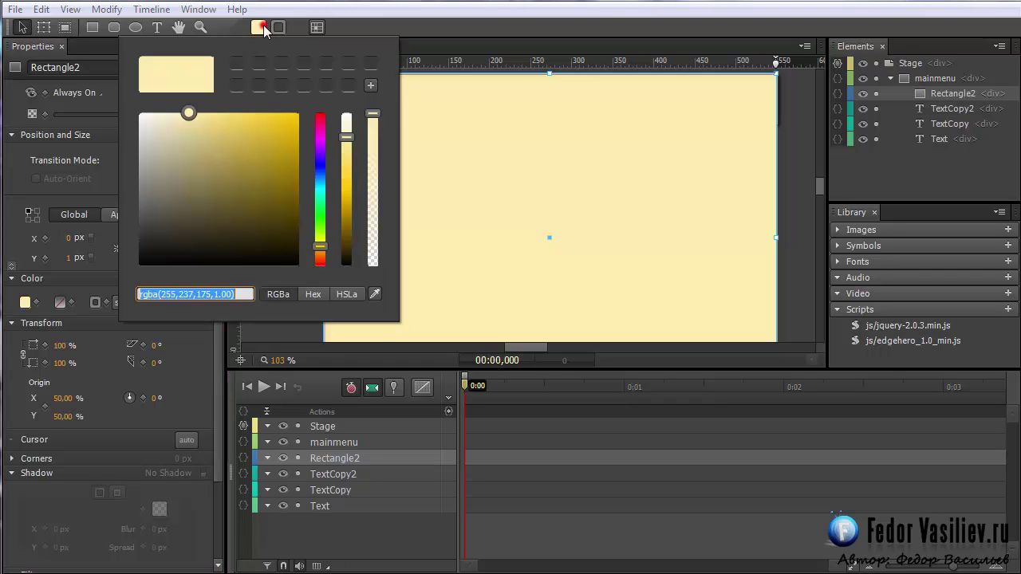
{"action": "left_click", "coordinate": [319, 176]}
{"action": "key", "text": "Return"}
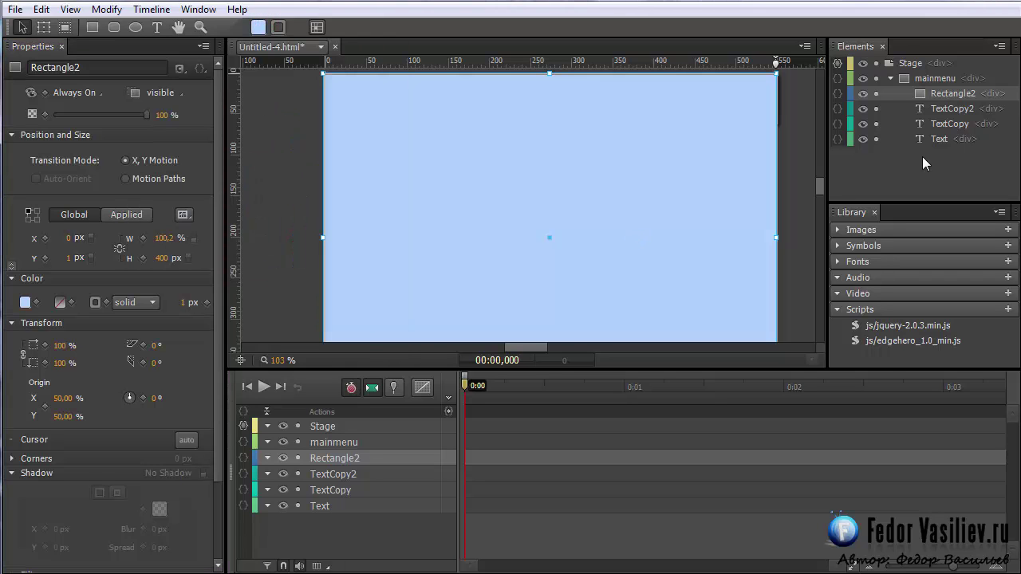
- Move Rectangle2 out of mainmenu to the Stage level and place it below mainmenu in the element order
{"action": "left_click", "coordinate": [951, 95]}
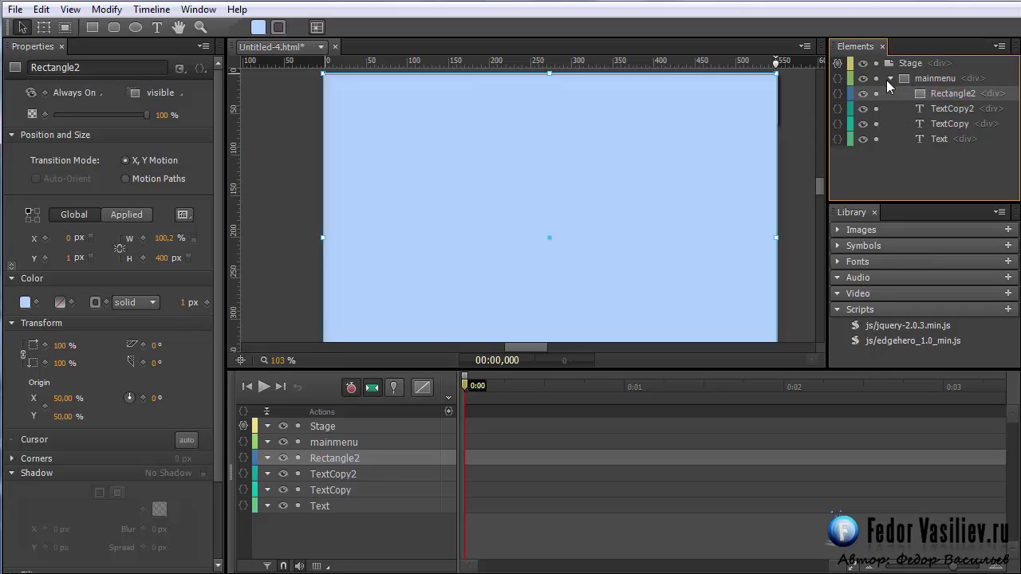
{"action": "left_click_drag", "start_coordinate": [929, 99], "coordinate": [911, 67]}
{"action": "left_click", "coordinate": [890, 93]}
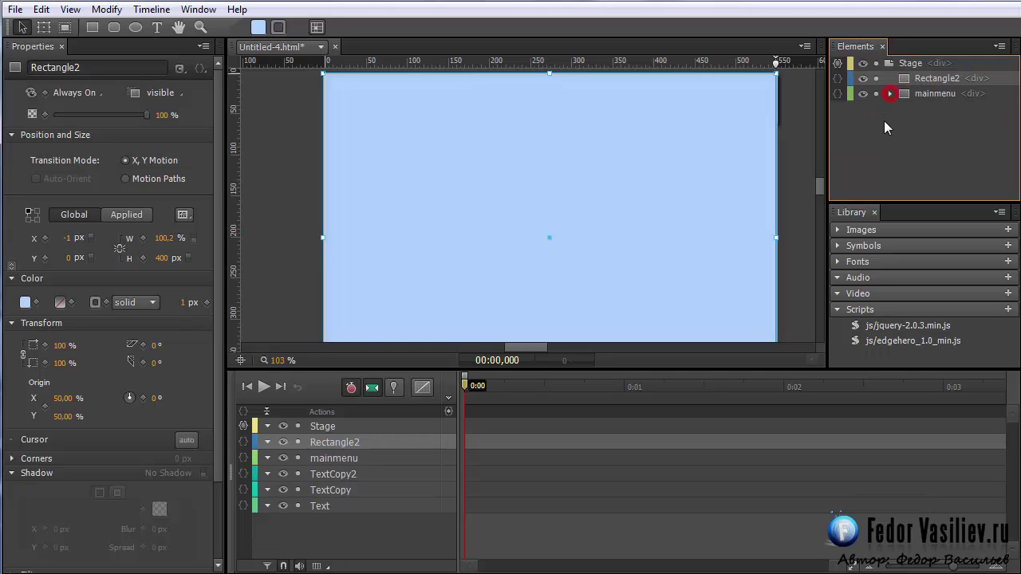
{"action": "left_click_drag", "start_coordinate": [920, 78], "coordinate": [914, 98]}
{"action": "left_click", "coordinate": [921, 78]}
{"action": "left_click", "coordinate": [916, 96]}
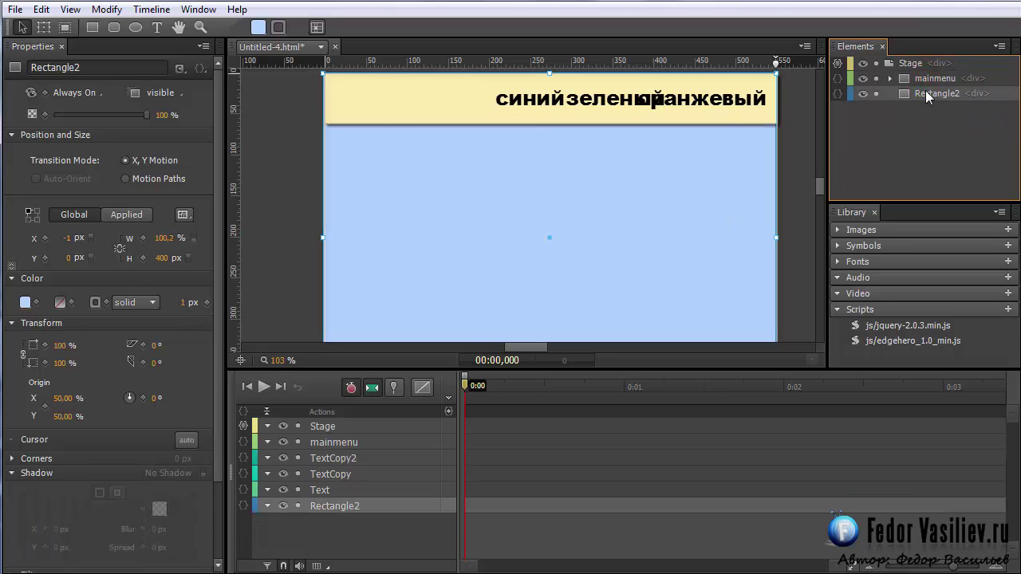
- Duplicate the blue rectangle twice and arrange both copies below Rectangle2 in the element order
{"action": "right_click", "coordinate": [906, 93]}
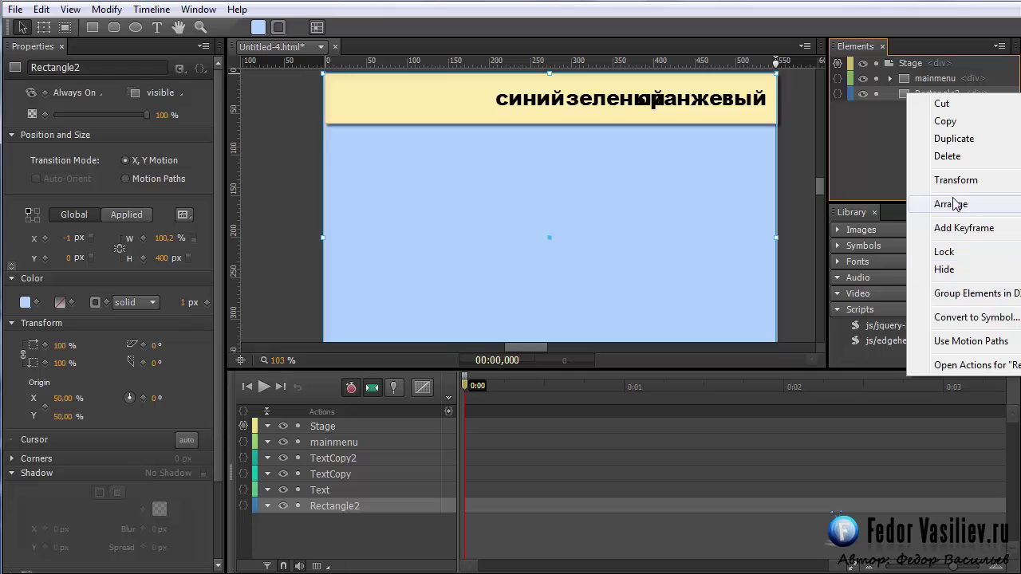
{"action": "left_click", "coordinate": [949, 139]}
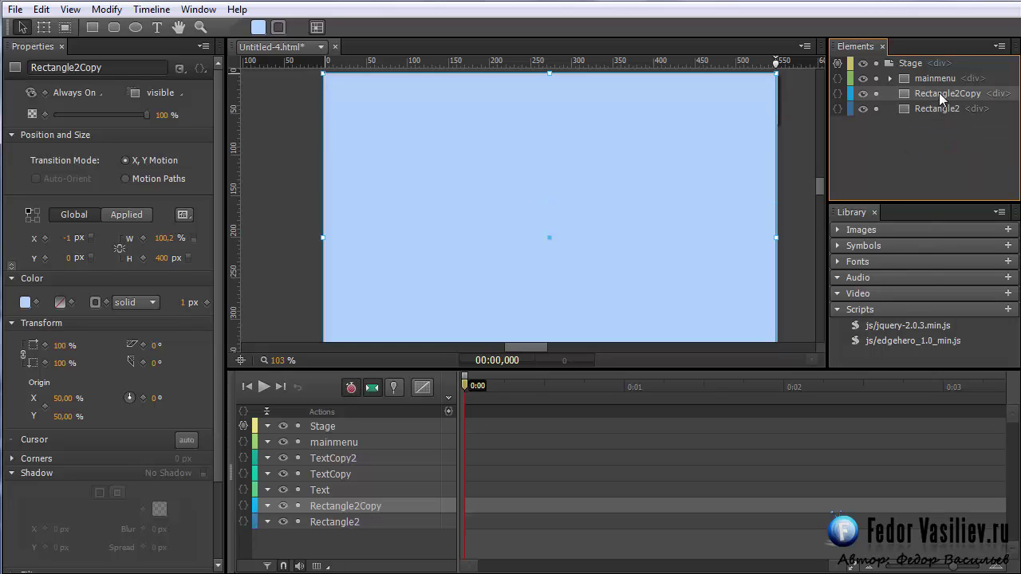
{"action": "right_click", "coordinate": [939, 92]}
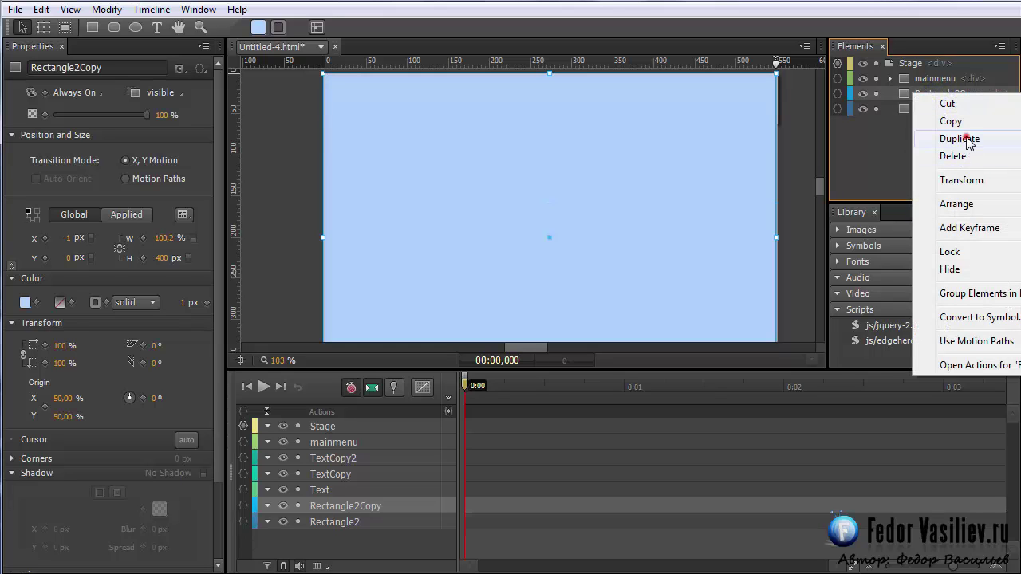
{"action": "left_click", "coordinate": [967, 139]}
{"action": "mouse_move", "coordinate": [943, 120]}
{"action": "left_mouse_down"}
{"action": "mouse_move", "coordinate": [927, 125]}
{"action": "mouse_move", "coordinate": [931, 92]}
{"action": "mouse_move", "coordinate": [957, 110]}
{"action": "mouse_move", "coordinate": [945, 110]}
{"action": "left_mouse_up"}
- Rename the two rectangle copies in order as Rectangle3 and Rectangle4
{"action": "left_click", "coordinate": [958, 109]}
{"action": "double_click", "coordinate": [963, 110]}
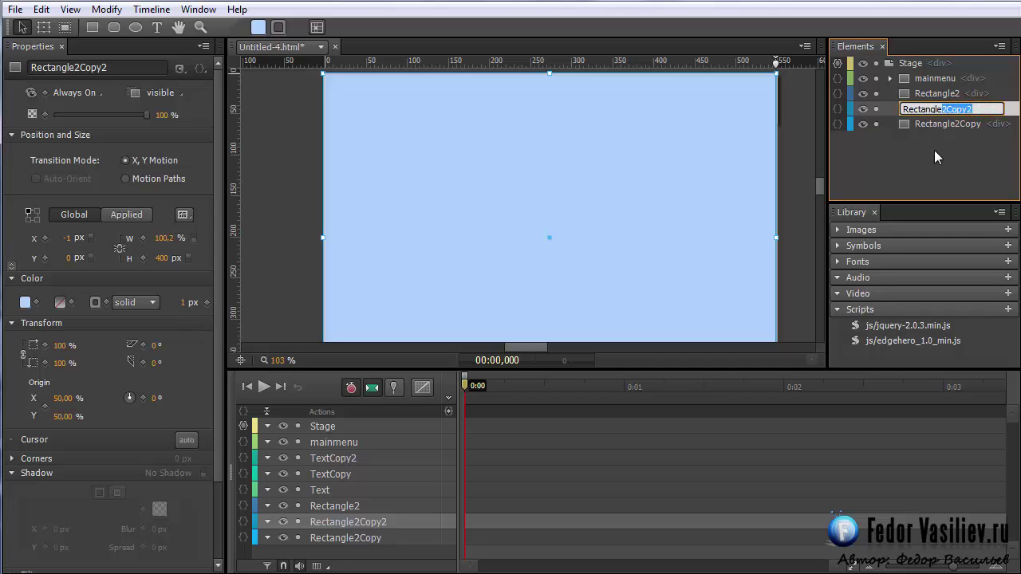
{"action": "type", "text": "3"}
{"action": "left_click", "coordinate": [938, 124]}
{"action": "double_click", "coordinate": [951, 123]}
{"action": "left_click", "coordinate": [980, 124]}
{"action": "left_click_drag", "start_coordinate": [981, 124], "coordinate": [944, 123]}
{"action": "type", "text": "4"}
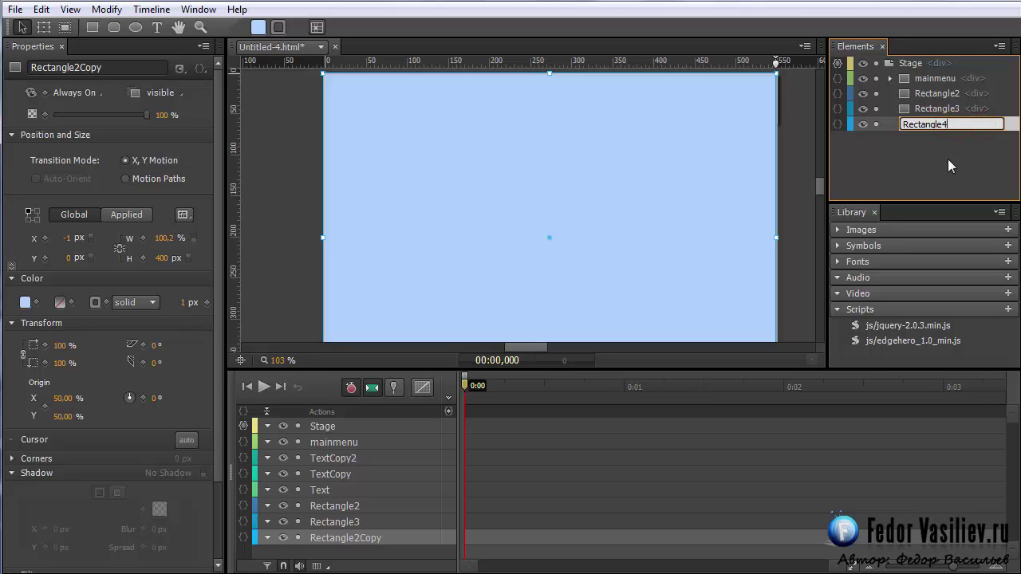
{"action": "left_click", "coordinate": [927, 157]}
- Restack the mainmenu element so the menu bar lies in front of the three blue rectangles
{"action": "left_click", "coordinate": [550, 207]}
{"action": "mouse_move", "coordinate": [172, 239]}
{"action": "left_mouse_down"}
{"action": "mouse_move", "coordinate": [184, 242]}
{"action": "mouse_move", "coordinate": [164, 244]}
{"action": "mouse_move", "coordinate": [182, 240]}
{"action": "left_mouse_up"}
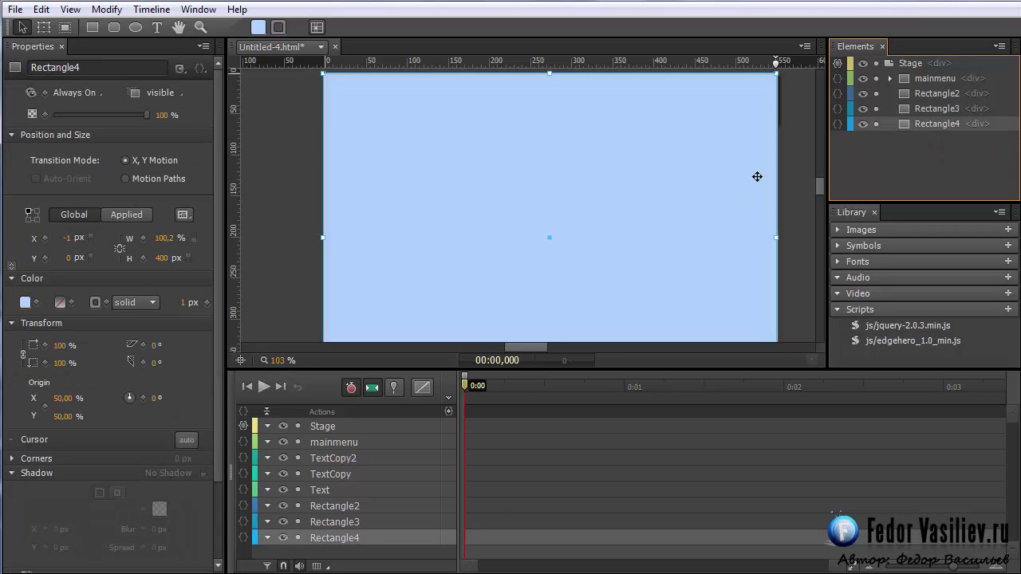
{"action": "left_click_drag", "start_coordinate": [925, 78], "coordinate": [920, 129]}
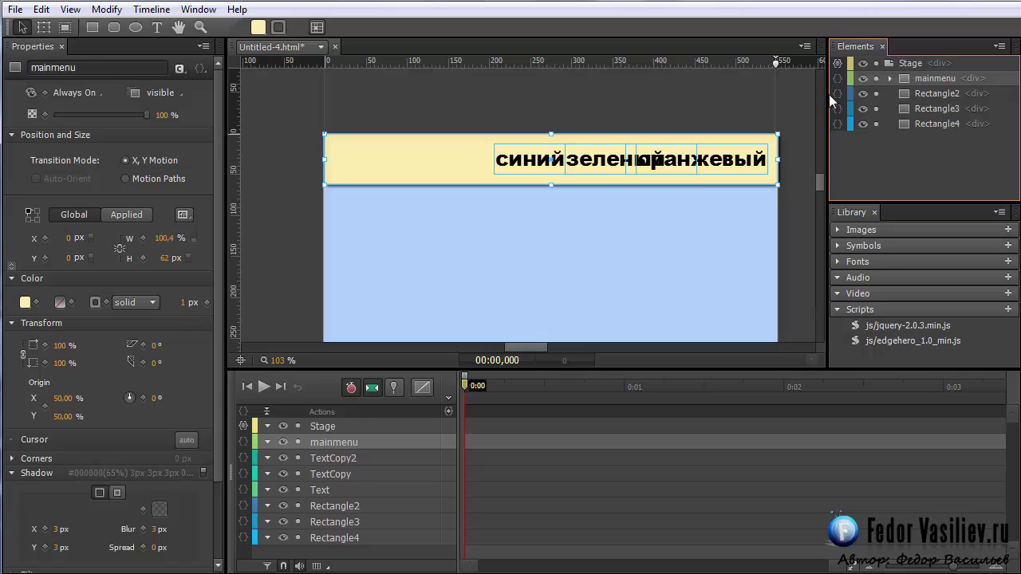
{"action": "scroll", "coordinate": [819, 182], "scroll_direction": "down", "scroll_amount": 2}
- Assign the class fullpage to Rectangle2
{"action": "left_click", "coordinate": [929, 94]}
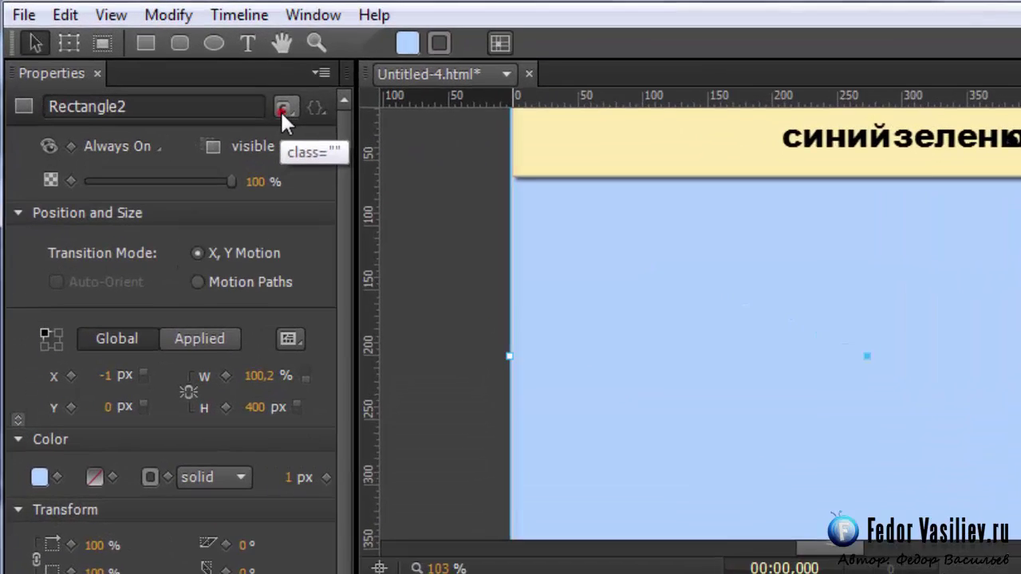
{"action": "left_click", "coordinate": [178, 69]}
{"action": "right_click", "coordinate": [217, 85]}
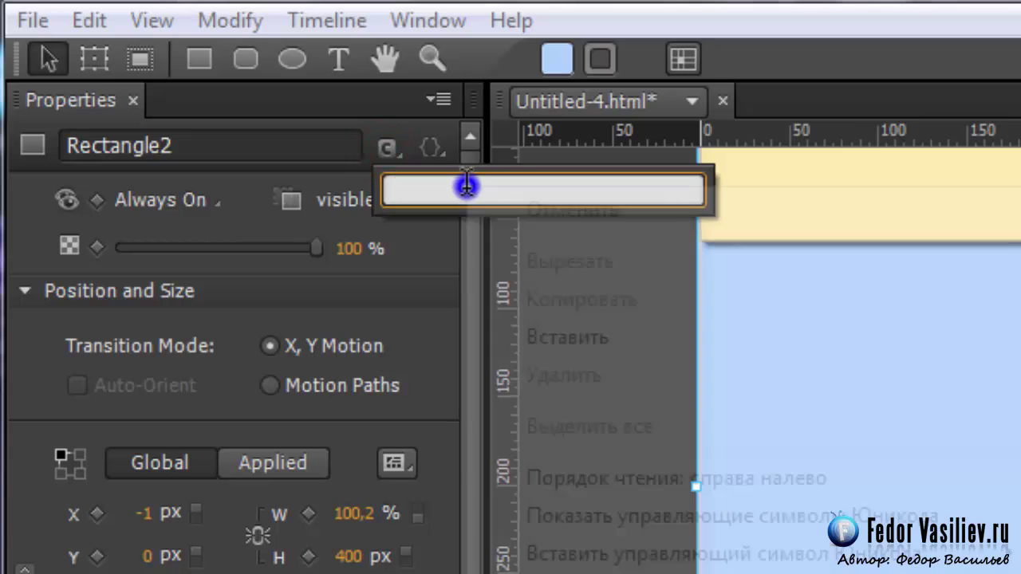
{"action": "left_click", "coordinate": [497, 336]}
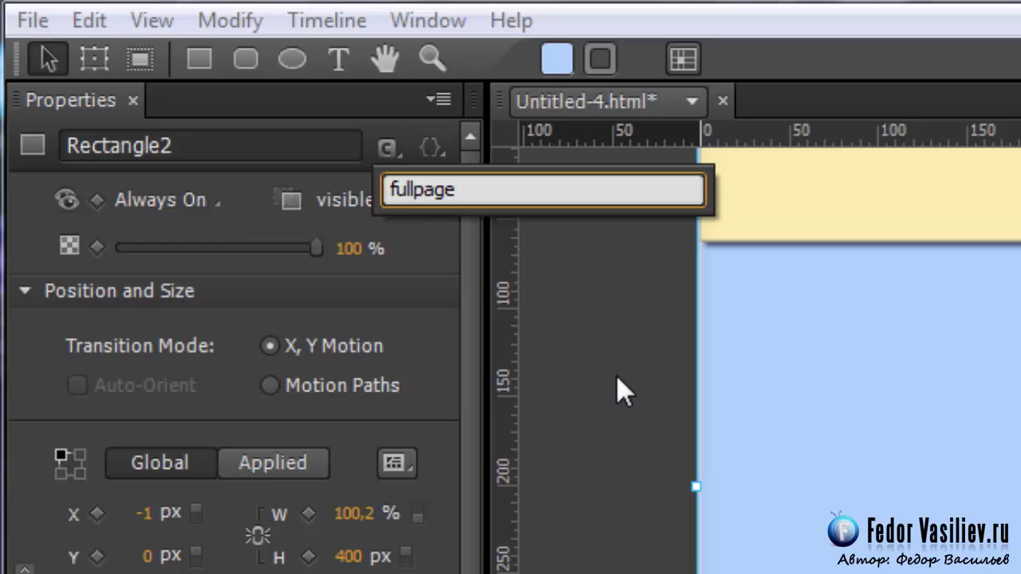
{"action": "key", "text": "Return"}
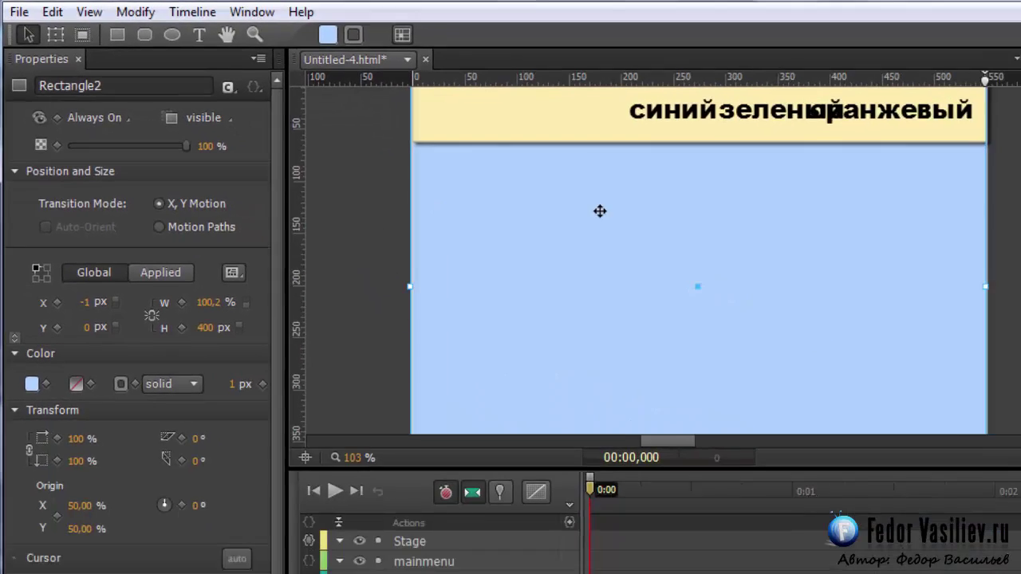
- Assign the class fullpage to Rectangle3 and Rectangle4 as well
{"action": "left_click", "coordinate": [923, 108]}
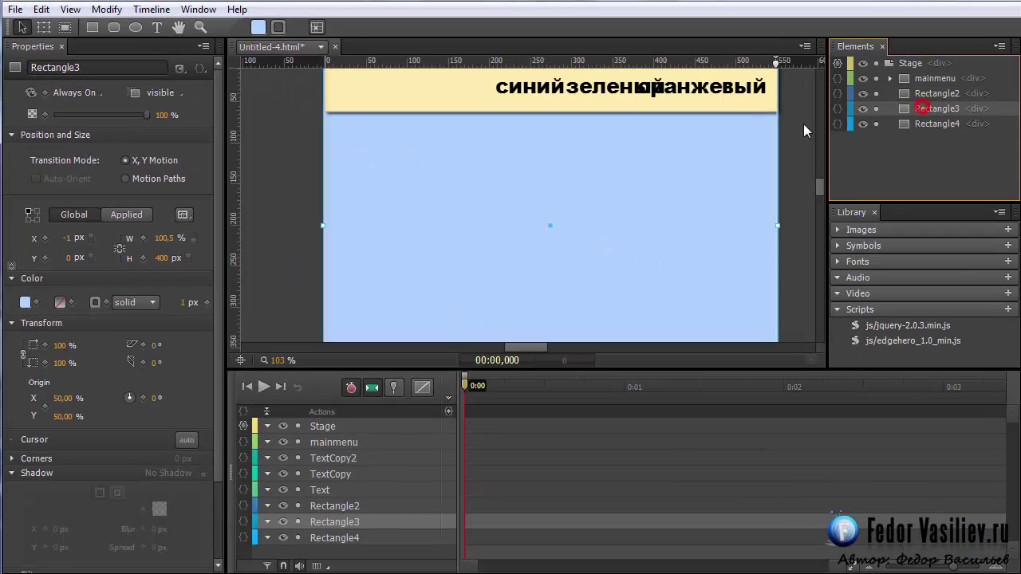
{"action": "left_click", "coordinate": [200, 68]}
{"action": "right_click", "coordinate": [189, 88]}
{"action": "left_click", "coordinate": [236, 157]}
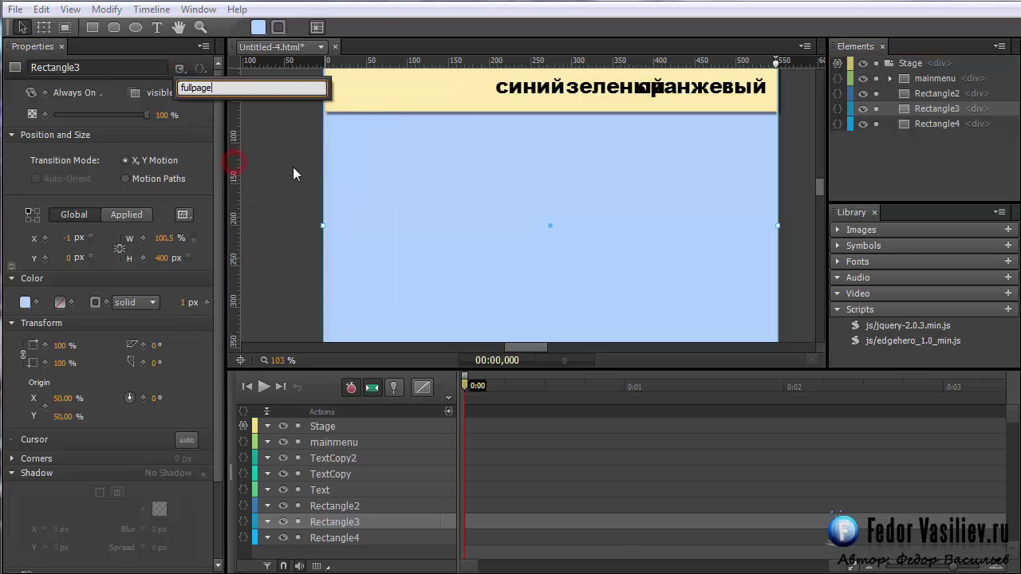
{"action": "key", "text": "Return"}
{"action": "left_click", "coordinate": [910, 125]}
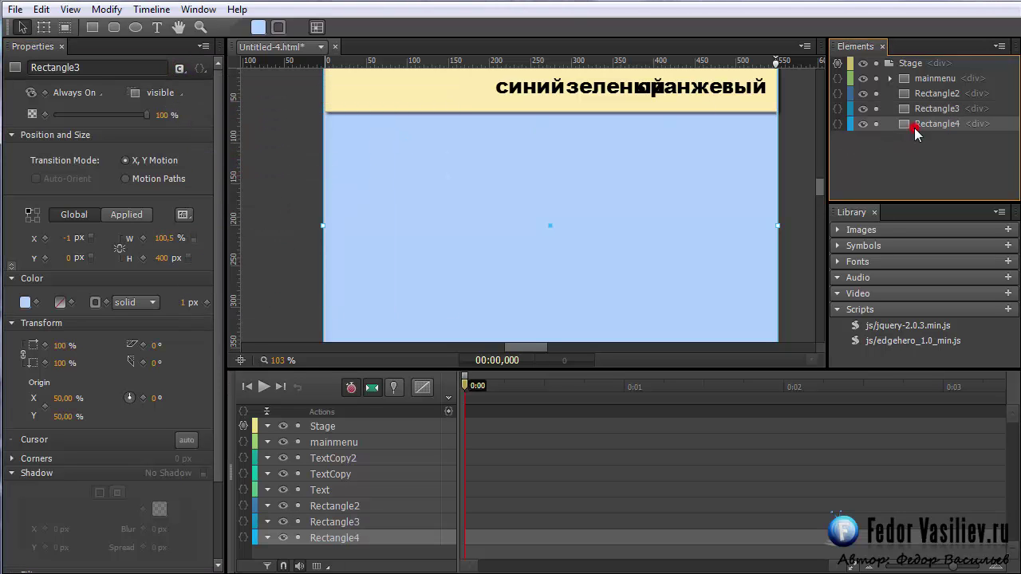
{"action": "left_click", "coordinate": [180, 68]}
{"action": "right_click", "coordinate": [192, 87]}
{"action": "left_click", "coordinate": [236, 157]}
{"action": "key", "text": "Return"}
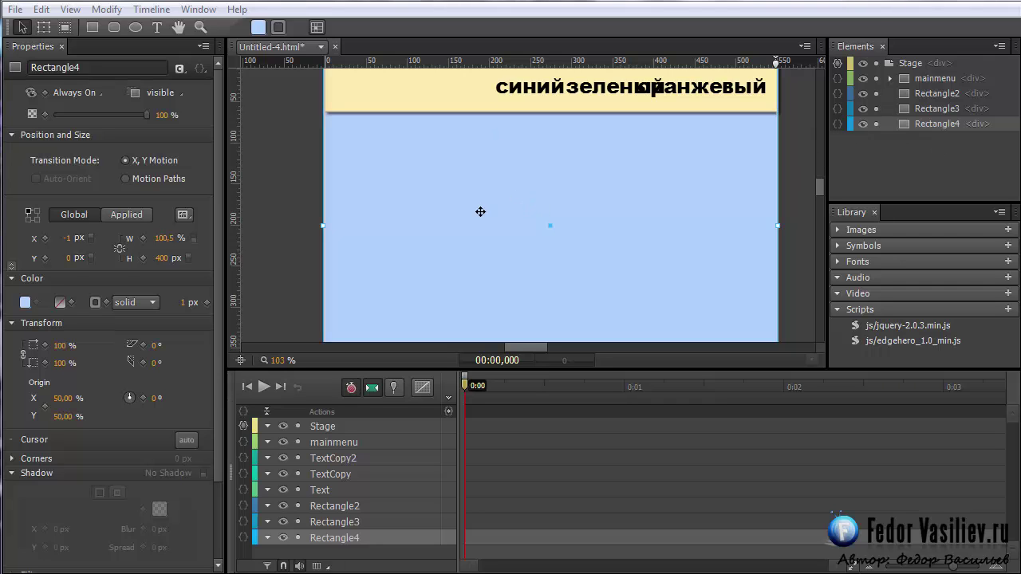
- Expand mainmenu and assign the class scroll_Rectangle3 to the "синий" text label
{"action": "left_click", "coordinate": [909, 78]}
{"action": "left_click", "coordinate": [890, 78]}
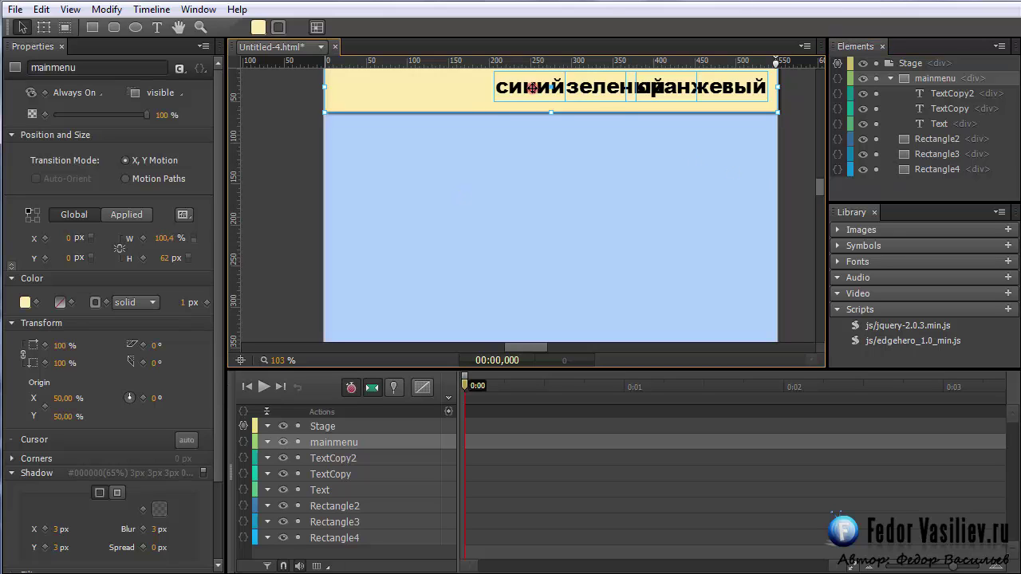
{"action": "left_click", "coordinate": [510, 90]}
{"action": "left_click", "coordinate": [935, 125]}
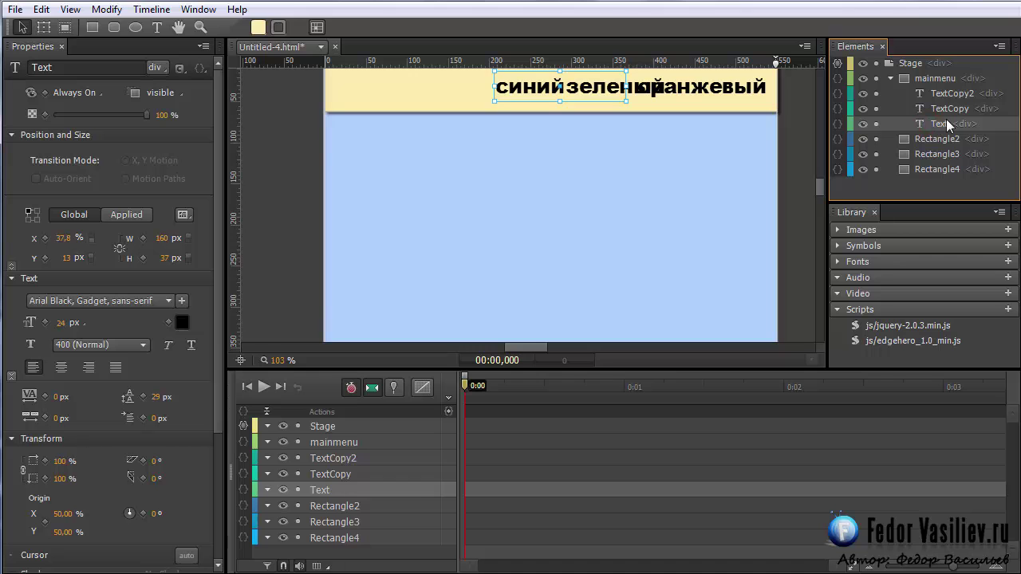
{"action": "left_click", "coordinate": [180, 69]}
{"action": "right_click", "coordinate": [190, 92]}
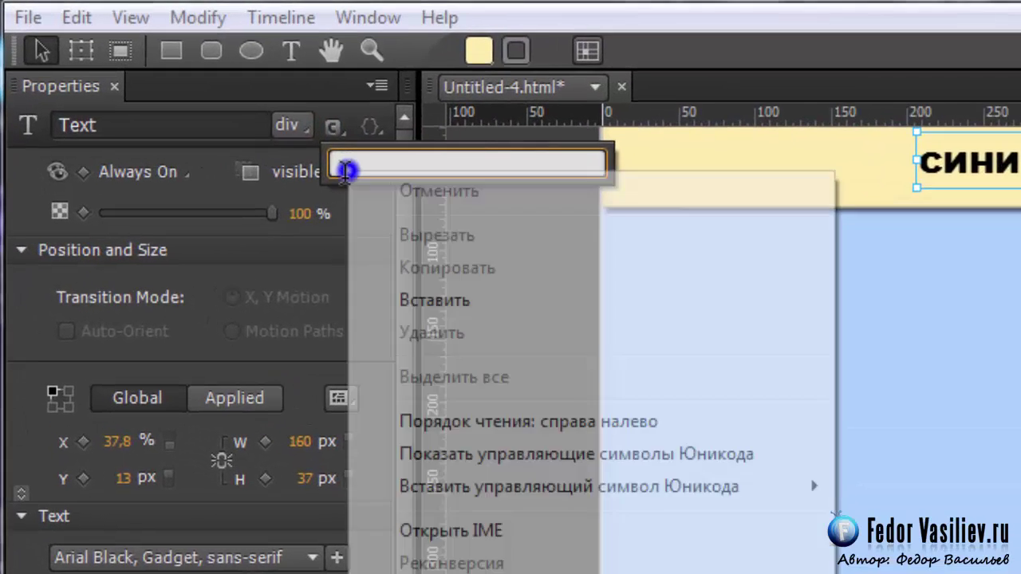
{"action": "left_click", "coordinate": [434, 300]}
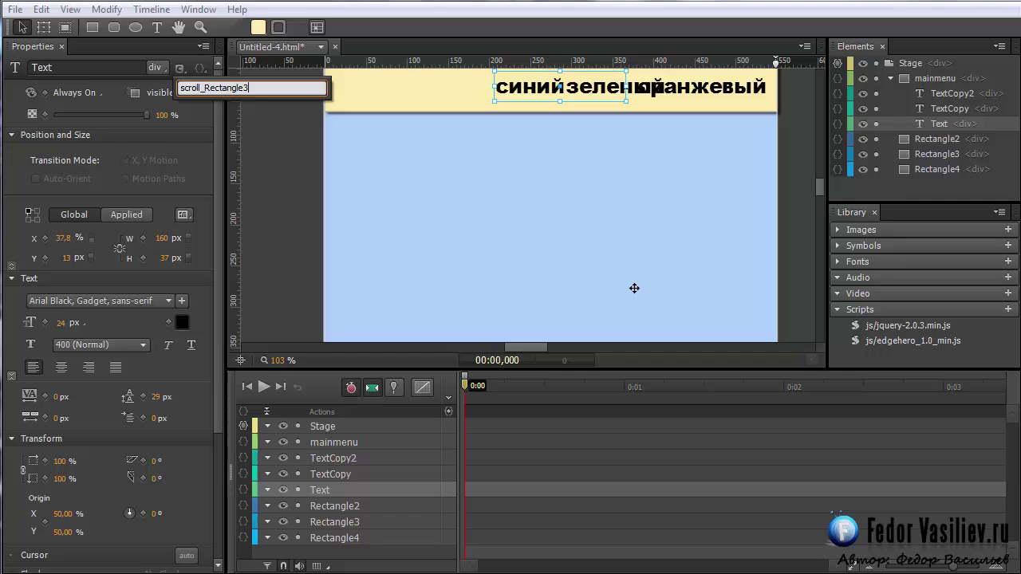
{"action": "left_click", "coordinate": [627, 268]}
- Hide Rectangle3 and Rectangle4 on the stage and select Rectangle2
{"action": "left_click", "coordinate": [863, 154]}
{"action": "left_click", "coordinate": [863, 169]}
{"action": "left_click", "coordinate": [931, 139]}
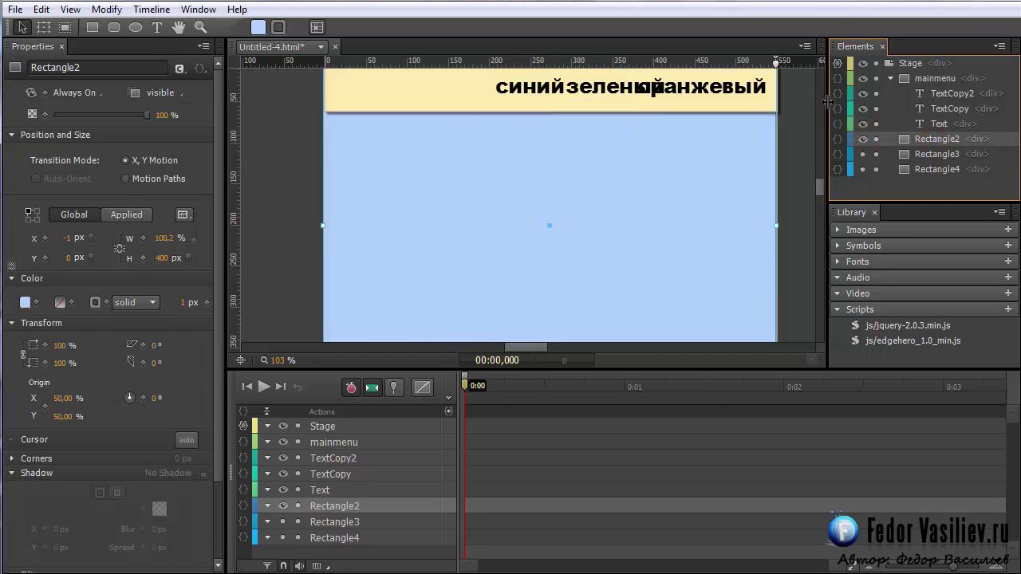
- Change the class of the "синий" text label to scroll_Rectangle2
{"action": "left_click", "coordinate": [938, 123]}
{"action": "left_click", "coordinate": [178, 70]}
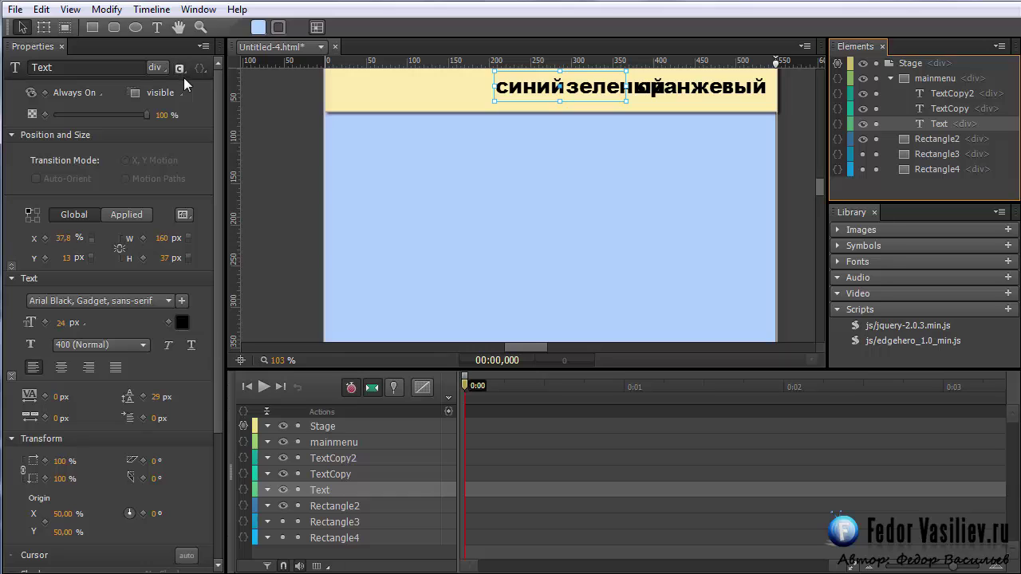
{"action": "left_click", "coordinate": [261, 87]}
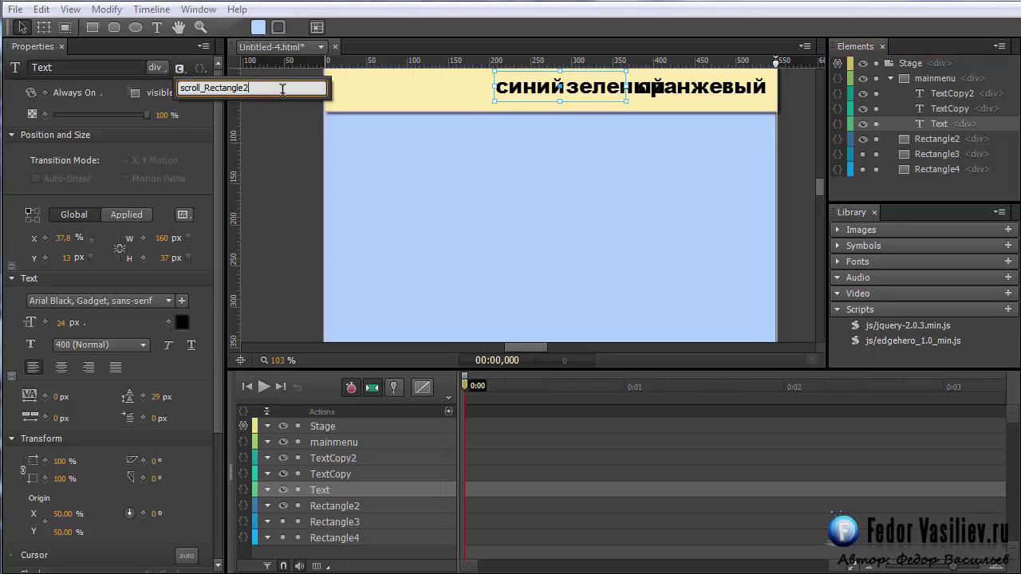
{"action": "key", "text": "Return"}
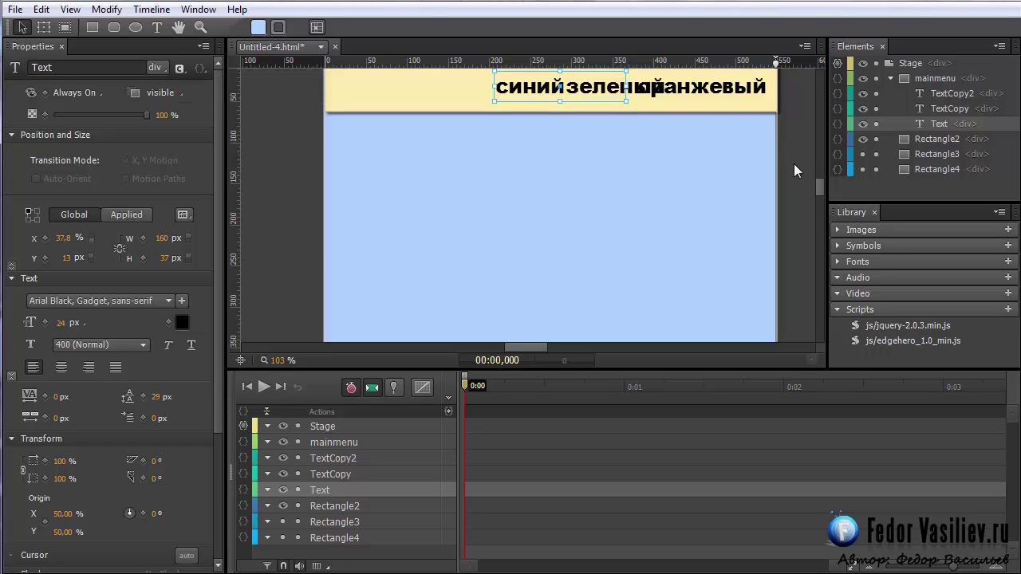
- Make Rectangle3 and Rectangle4 visible on the stage again, alongside Rectangle2
{"action": "left_click", "coordinate": [935, 108]}
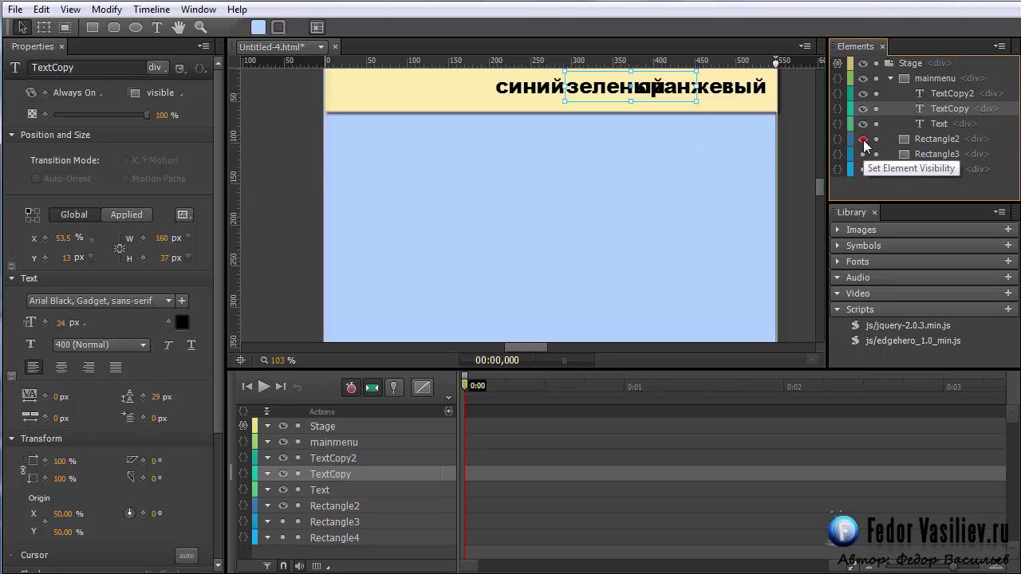
{"action": "left_click", "coordinate": [862, 139]}
{"action": "left_click", "coordinate": [863, 154]}
{"action": "left_click", "coordinate": [862, 169]}
{"action": "left_click", "coordinate": [862, 169]}
{"action": "left_click", "coordinate": [862, 154]}
{"action": "left_click", "coordinate": [862, 139]}
- Check the class of the "синий" text label against the name of Rectangle2
{"action": "left_click", "coordinate": [932, 139]}
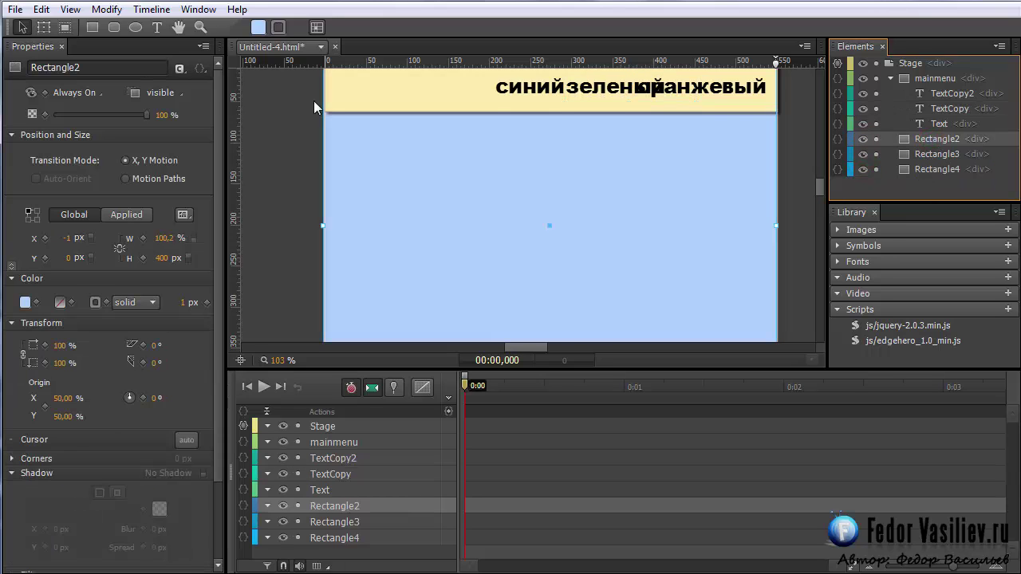
{"action": "left_click", "coordinate": [526, 86]}
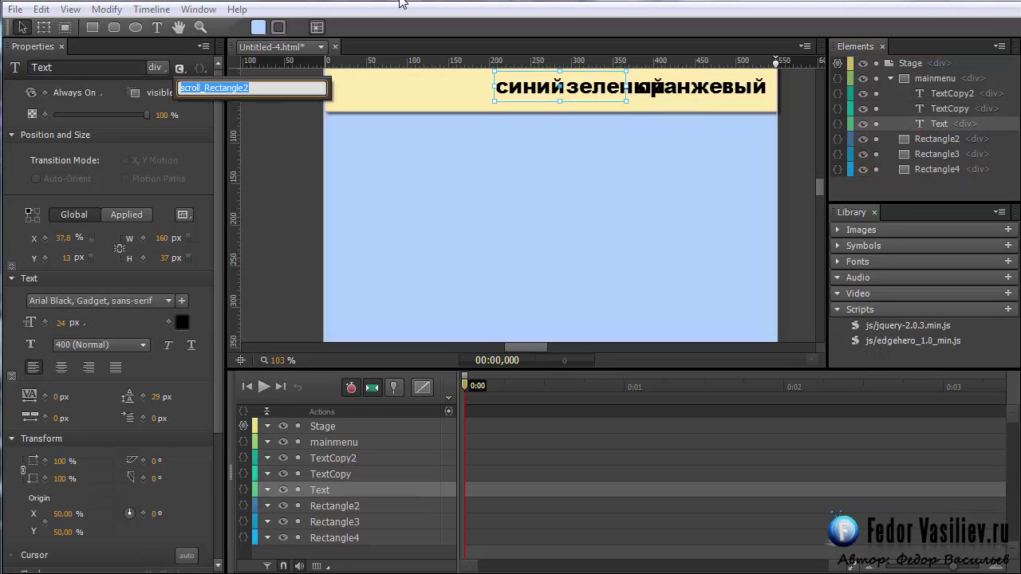
{"action": "left_click", "coordinate": [926, 141]}
- Fill Rectangle3 with light green, rgba(217,255,175,1.00)
{"action": "left_click", "coordinate": [926, 153]}
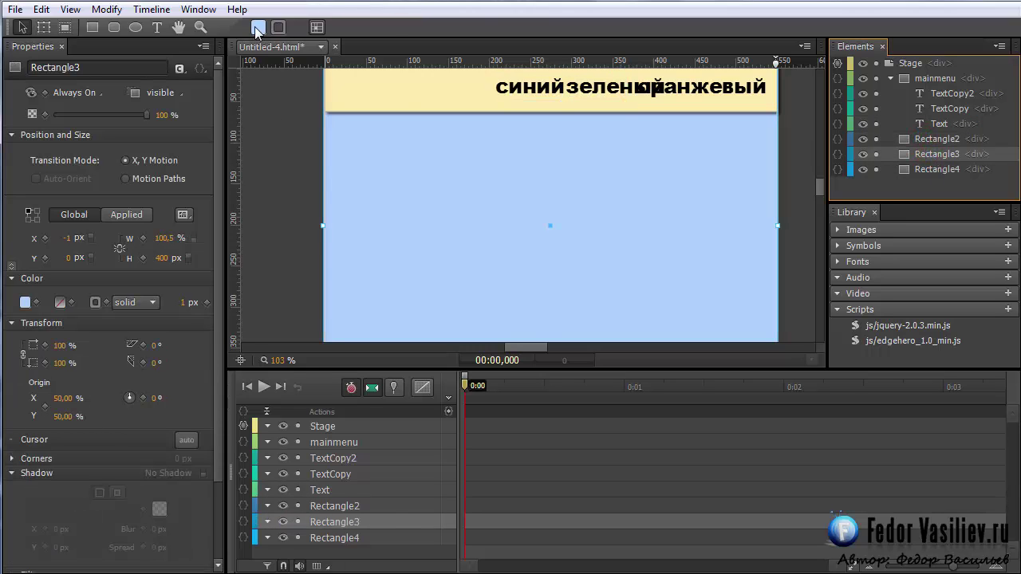
{"action": "left_click", "coordinate": [257, 28]}
{"action": "left_click", "coordinate": [320, 226]}
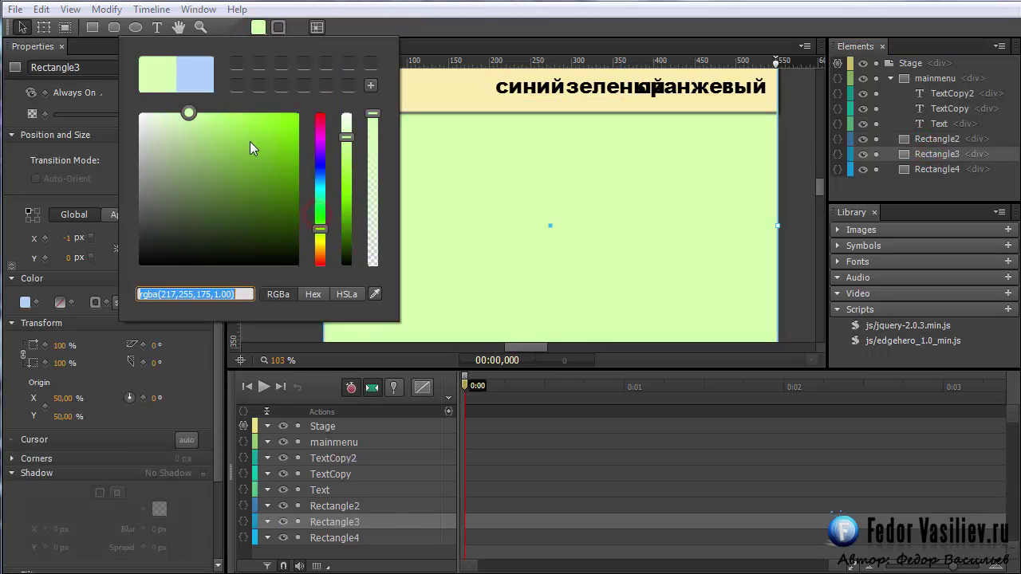
{"action": "left_click", "coordinate": [908, 205]}
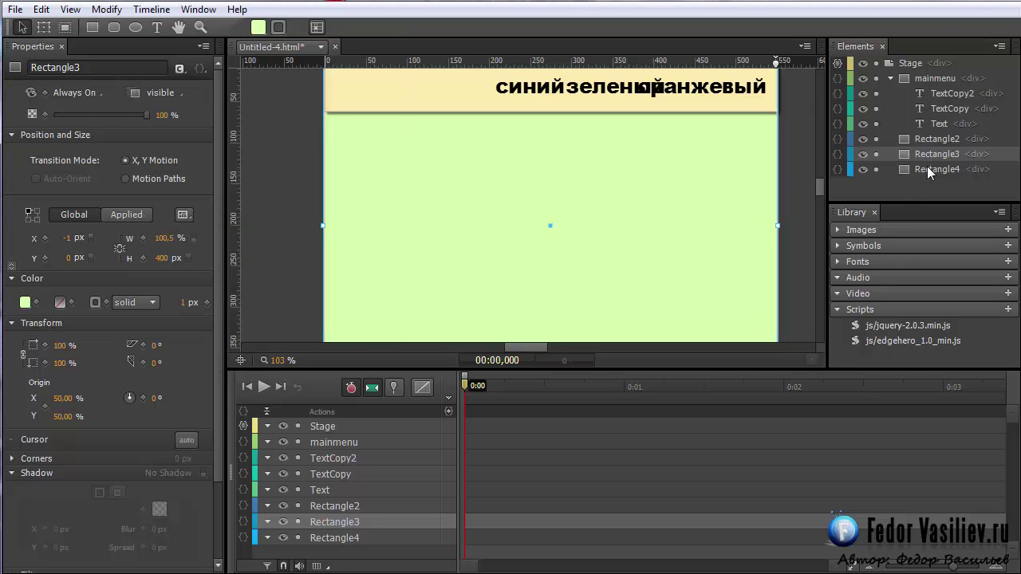
- Fill Rectangle4 with a light orange colour
{"action": "left_click", "coordinate": [927, 167]}
{"action": "left_click", "coordinate": [256, 28]}
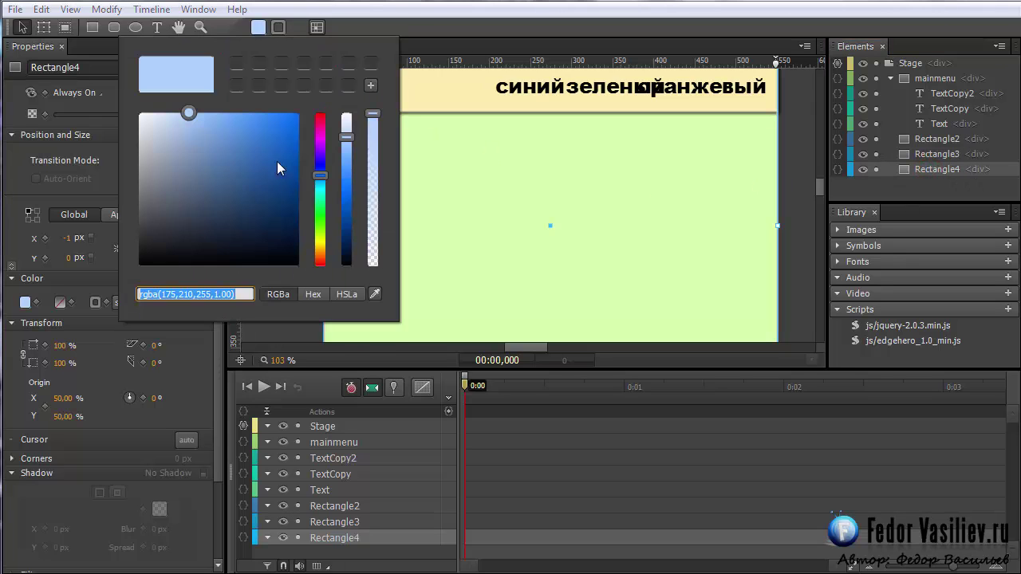
{"action": "left_click", "coordinate": [320, 252]}
{"action": "left_click", "coordinate": [232, 128]}
{"action": "left_click_drag", "start_coordinate": [232, 127], "coordinate": [229, 111]}
{"action": "key", "text": "Return"}
- Hide Rectangle2 and Rectangle4 on the stage and select Rectangle3
{"action": "left_click", "coordinate": [864, 139]}
{"action": "left_click", "coordinate": [862, 169]}
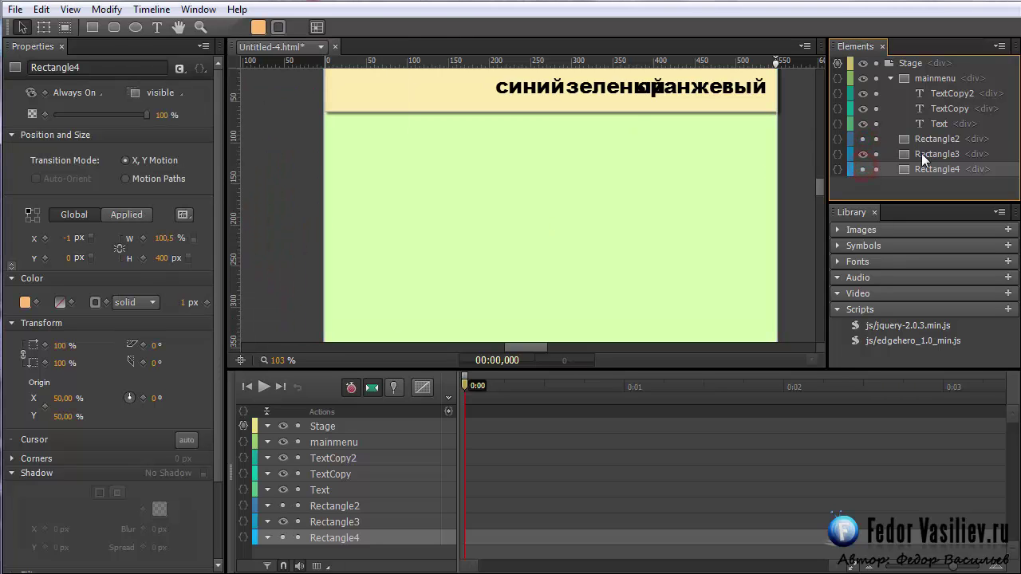
{"action": "left_click", "coordinate": [922, 153]}
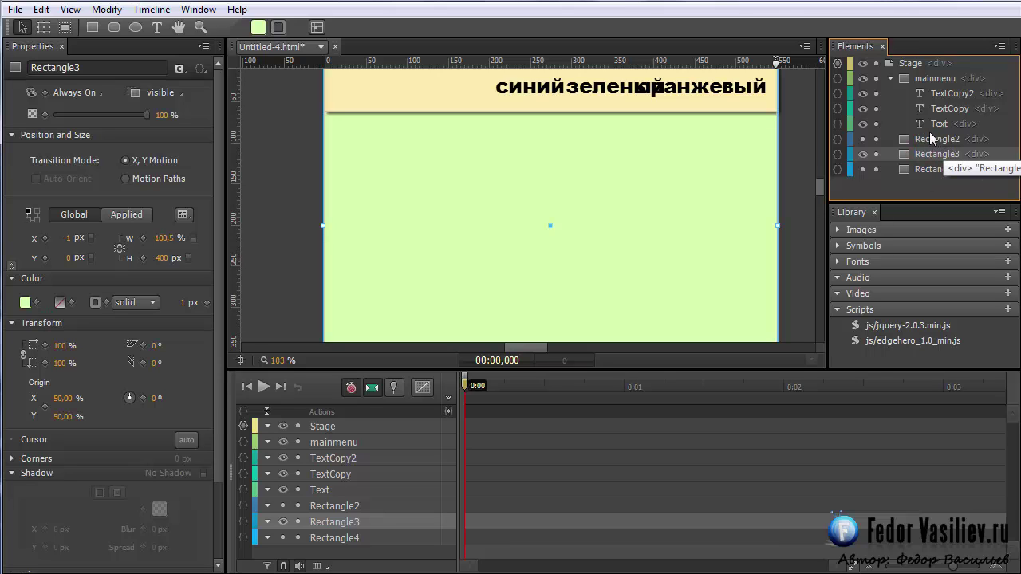
- Assign the class scroll_Rectangle3 to the "зеленый" text label
{"action": "left_click", "coordinate": [600, 89]}
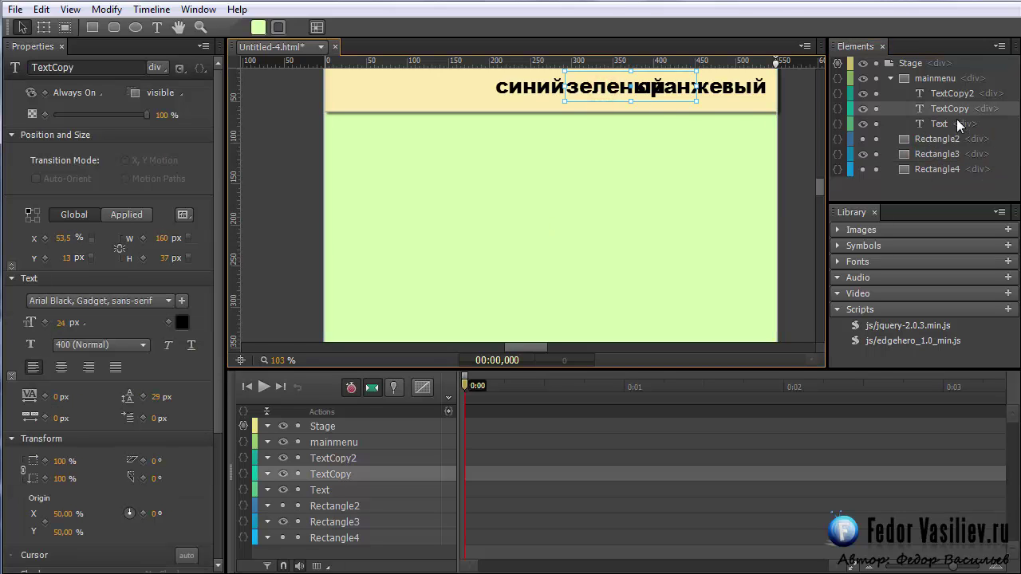
{"action": "left_click", "coordinate": [178, 70]}
{"action": "right_click", "coordinate": [200, 88]}
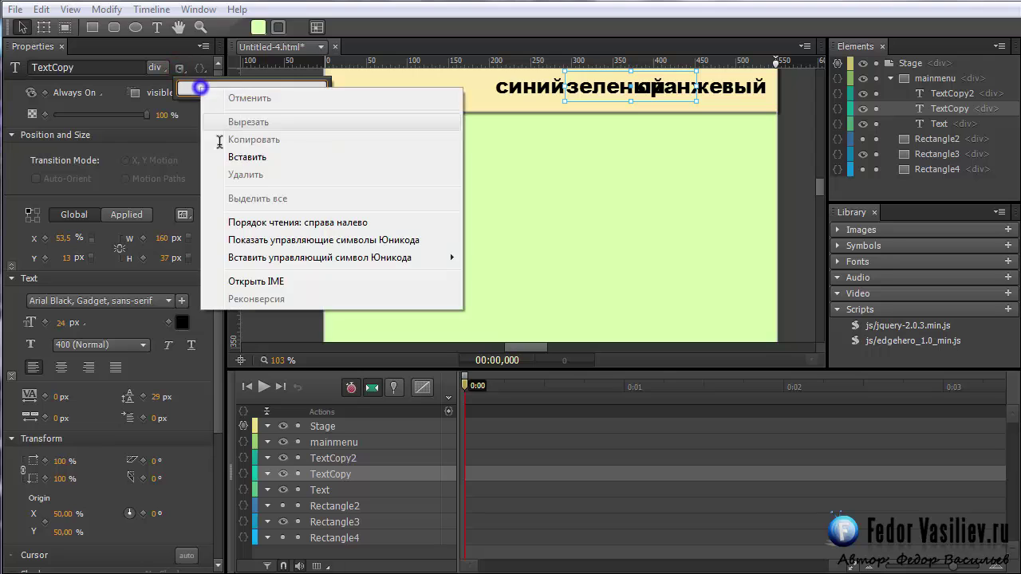
{"action": "left_click", "coordinate": [244, 156]}
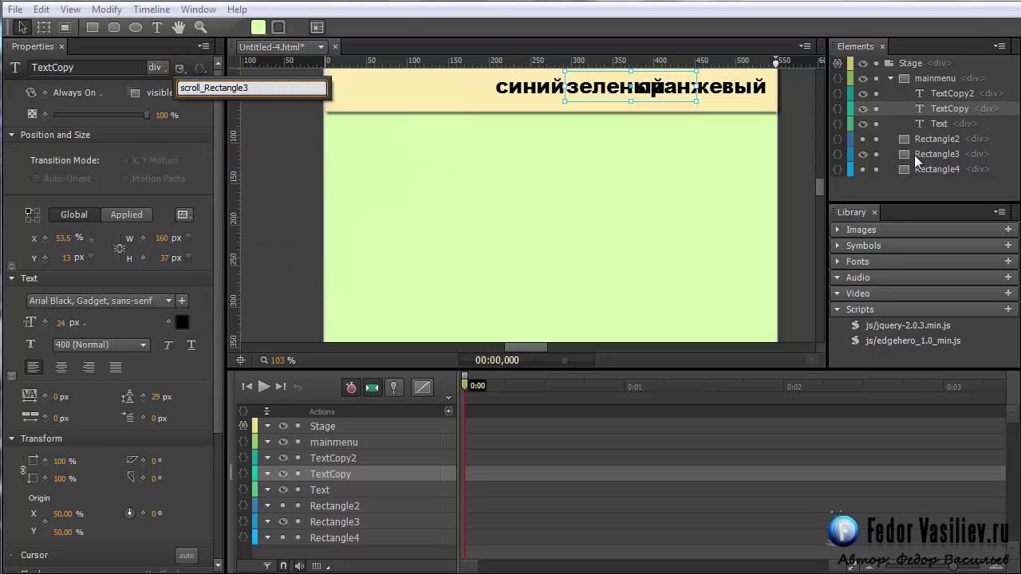
{"action": "key", "text": "Return"}
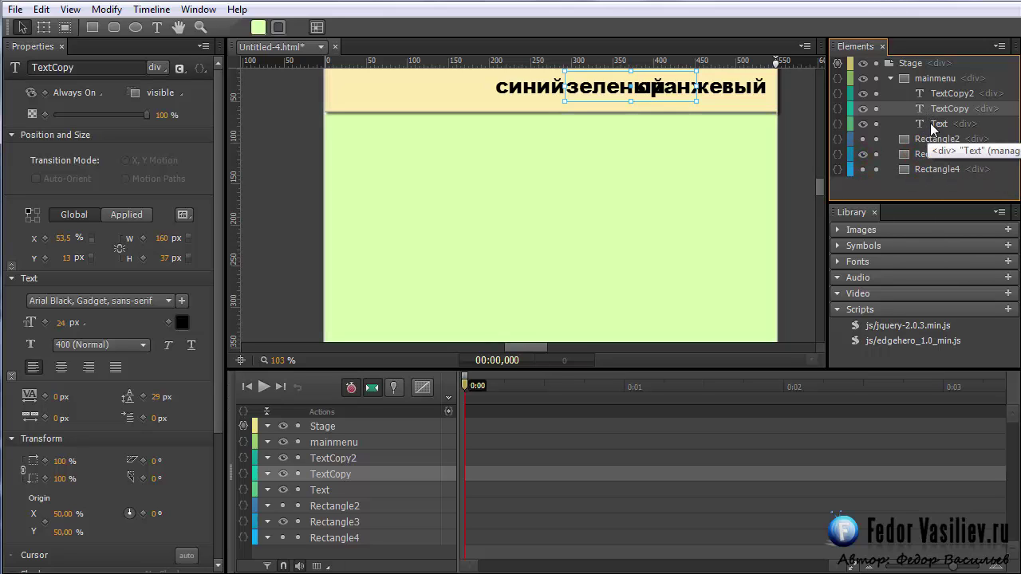
- Assign the class scroll_Rectangle4 to the "оранжевый" text label
{"action": "left_click", "coordinate": [938, 94]}
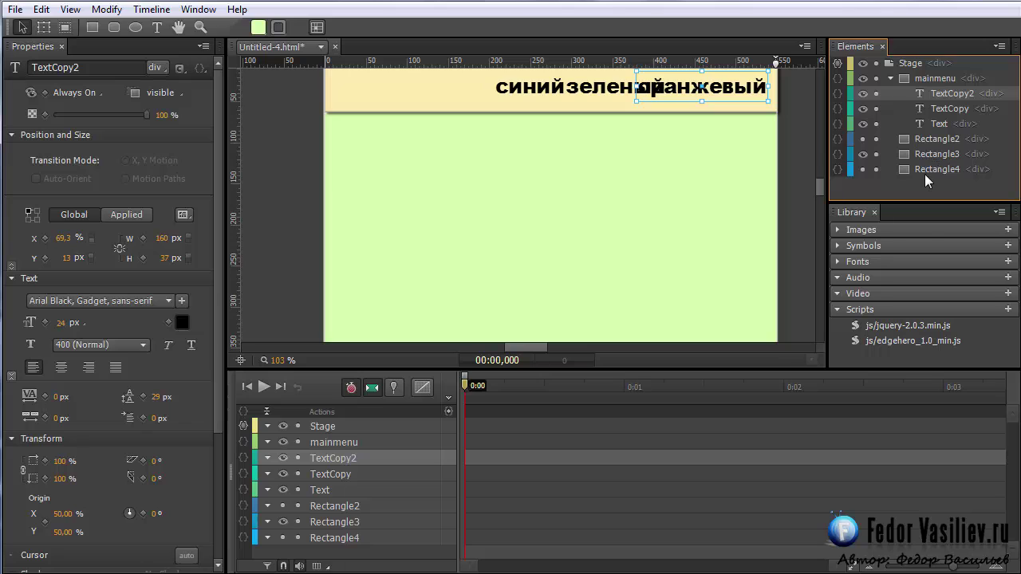
{"action": "left_click", "coordinate": [183, 69]}
{"action": "right_click", "coordinate": [210, 86]}
{"action": "left_click", "coordinate": [261, 159]}
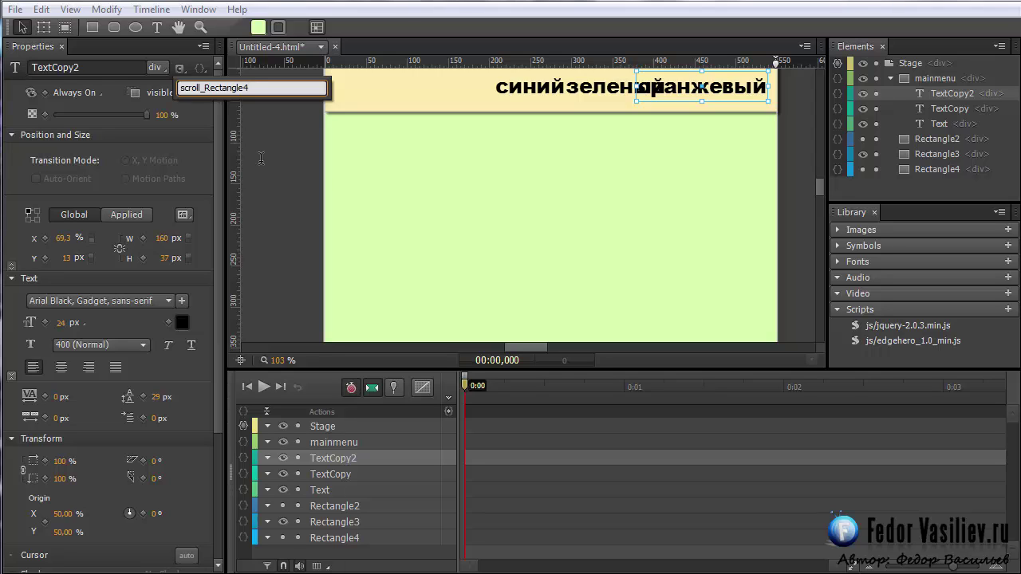
{"action": "key", "text": "Return"}
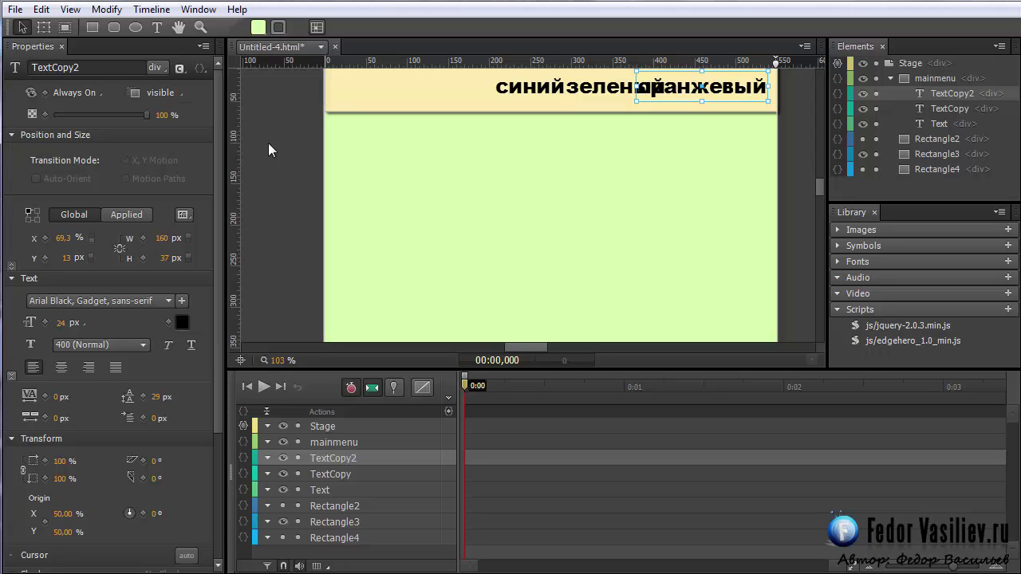
- Set the overflow of the Stage to visible
{"action": "left_click", "coordinate": [897, 67]}
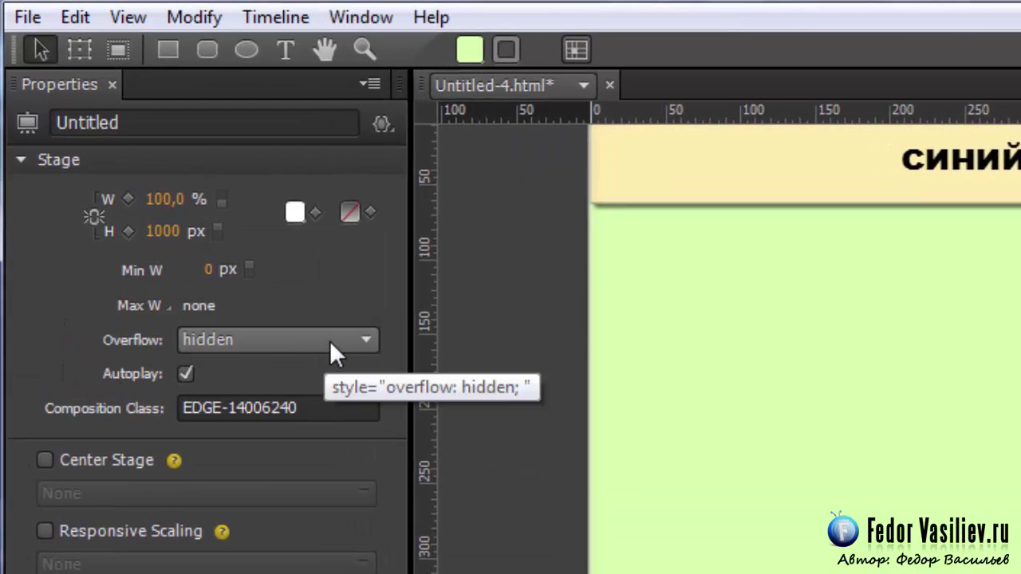
{"action": "left_click", "coordinate": [365, 338]}
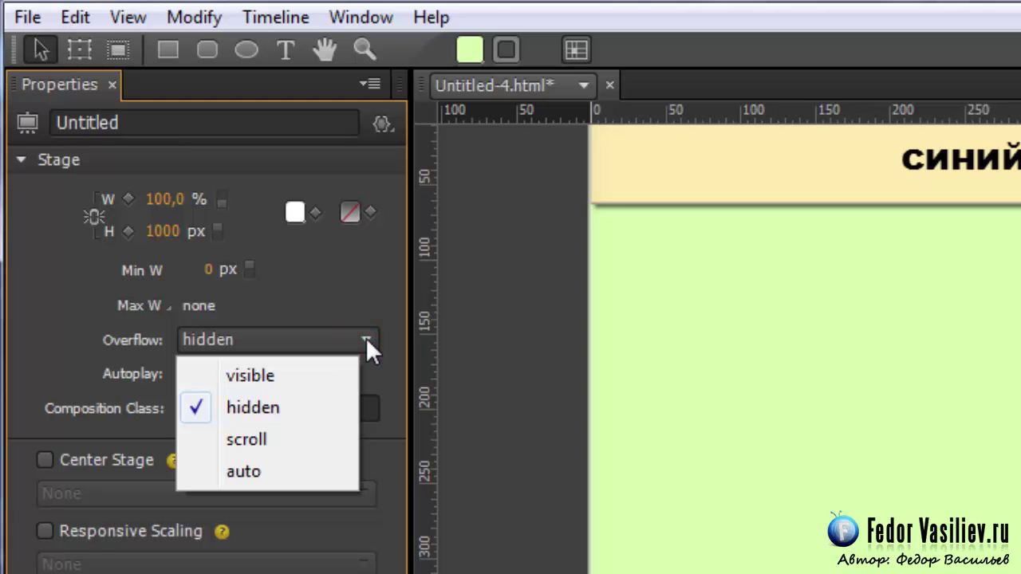
{"action": "left_click", "coordinate": [248, 376]}
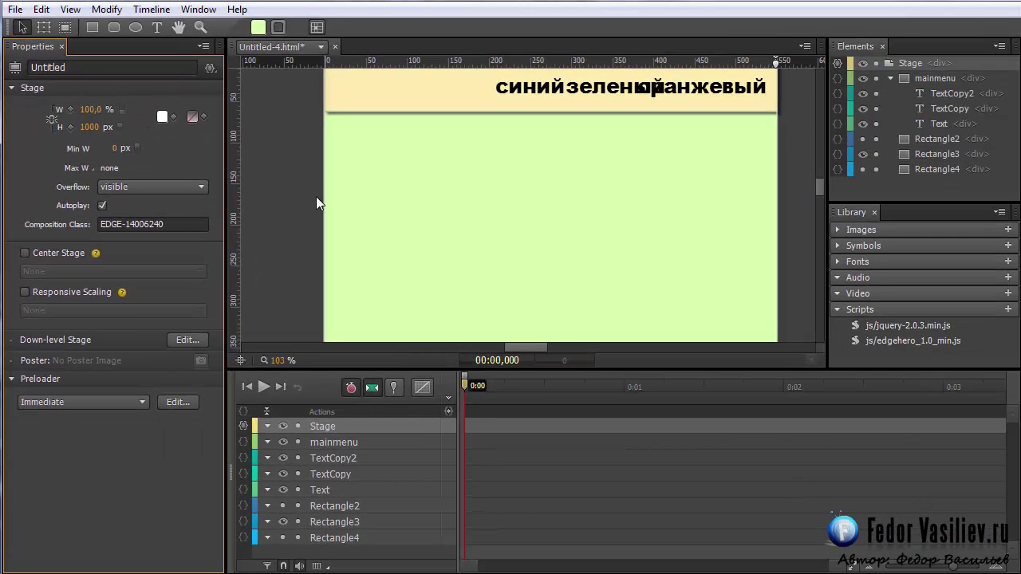
- Preview the page in the browser and test the "синий", "зеленый" and "оранжевый" menu labels
{"action": "key", "text": "ctrl+Return"}
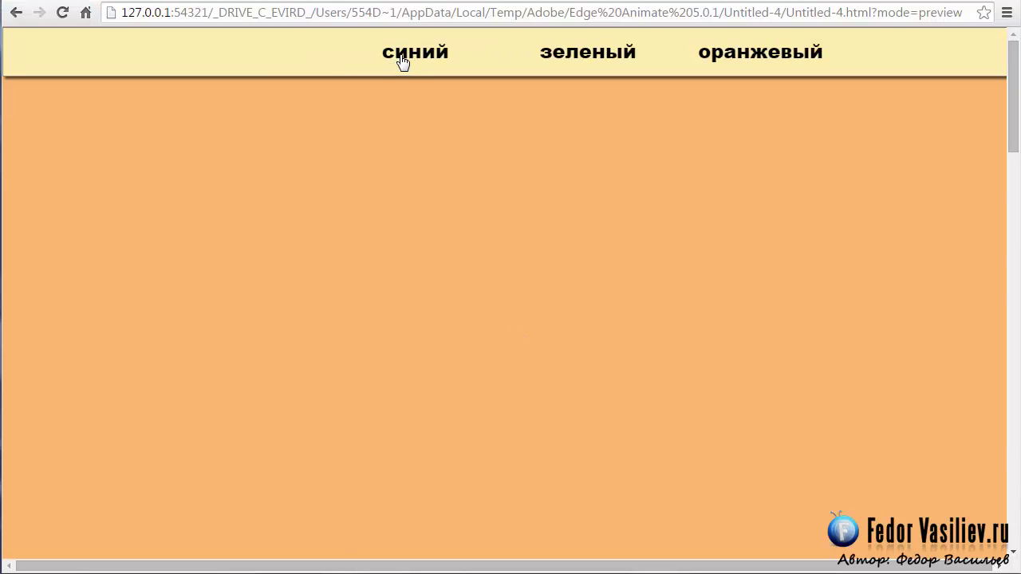
{"action": "left_click", "coordinate": [412, 55]}
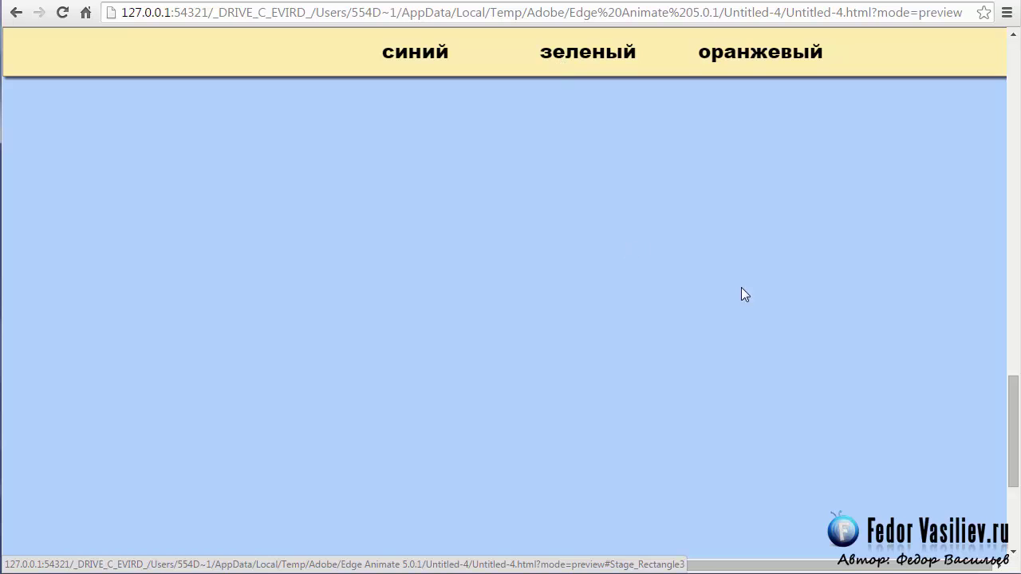
{"action": "left_click", "coordinate": [632, 64]}
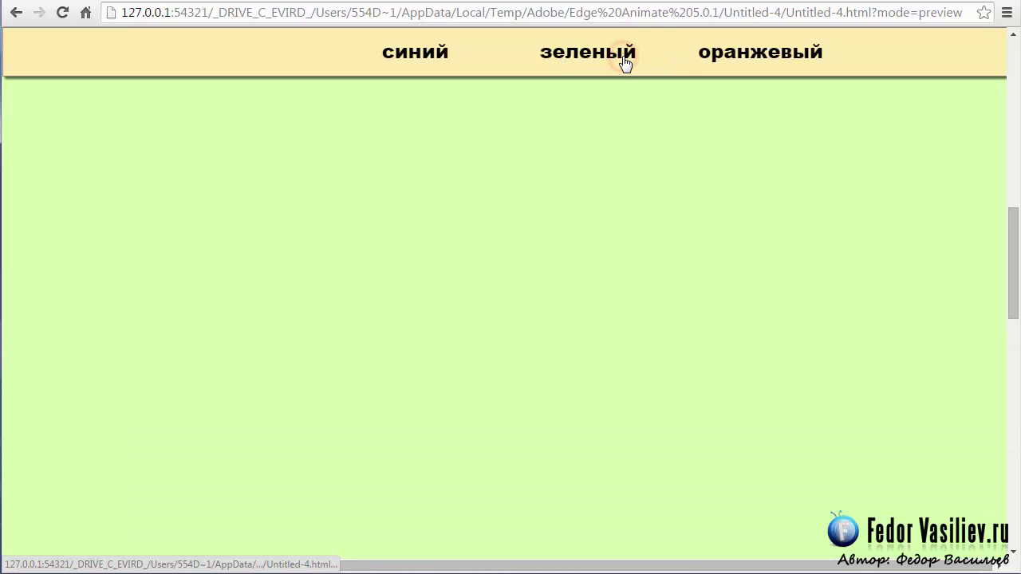
{"action": "left_click", "coordinate": [726, 59]}
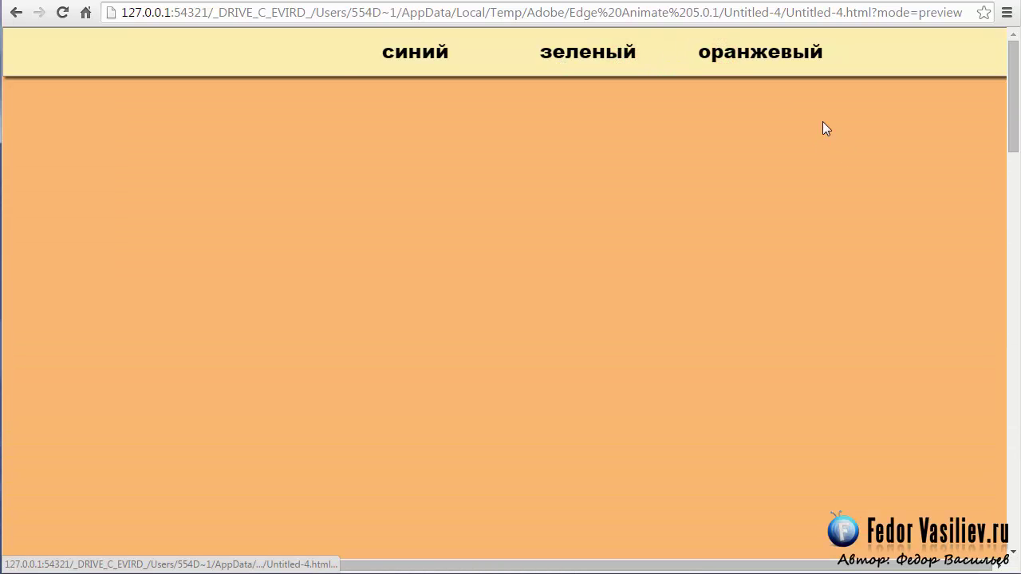
- Scroll through the previewed page to check its coloured sections and fixed menu, and return to Edge Animate
{"action": "left_click_drag", "start_coordinate": [1015, 110], "coordinate": [1006, 62]}
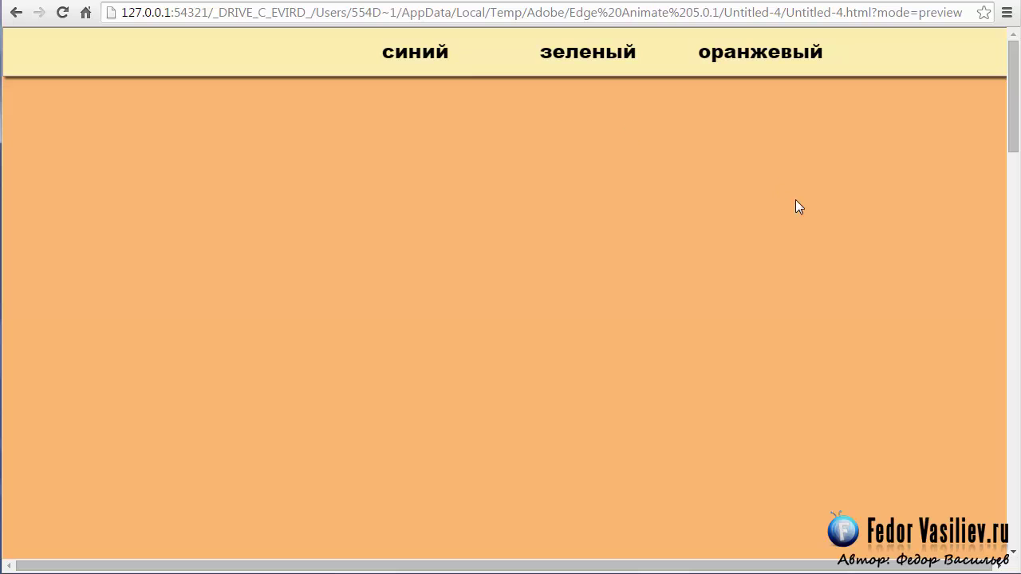
{"action": "left_click_drag", "start_coordinate": [1010, 109], "coordinate": [1001, 289]}
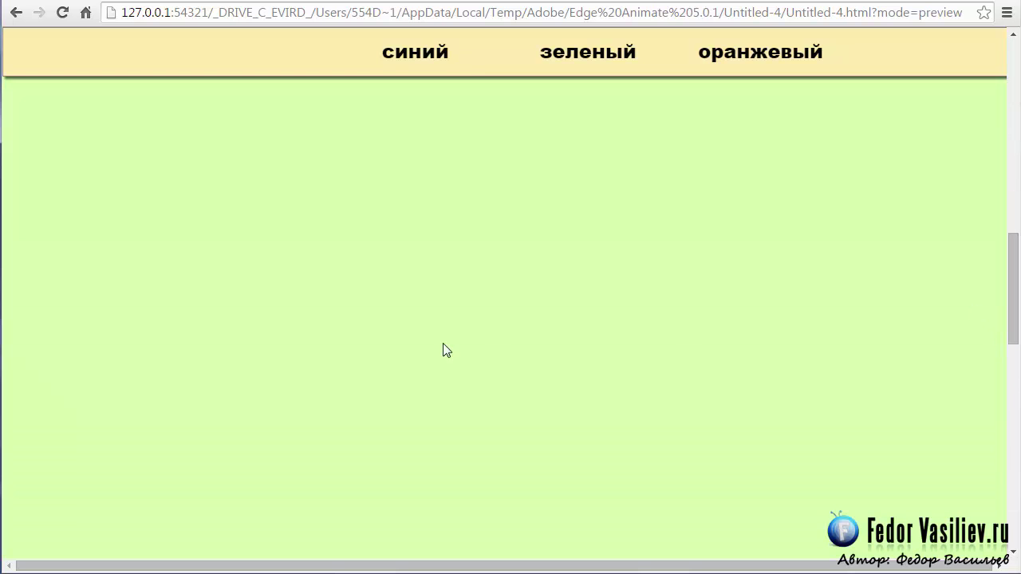
{"action": "left_click_drag", "start_coordinate": [1009, 335], "coordinate": [985, 153]}
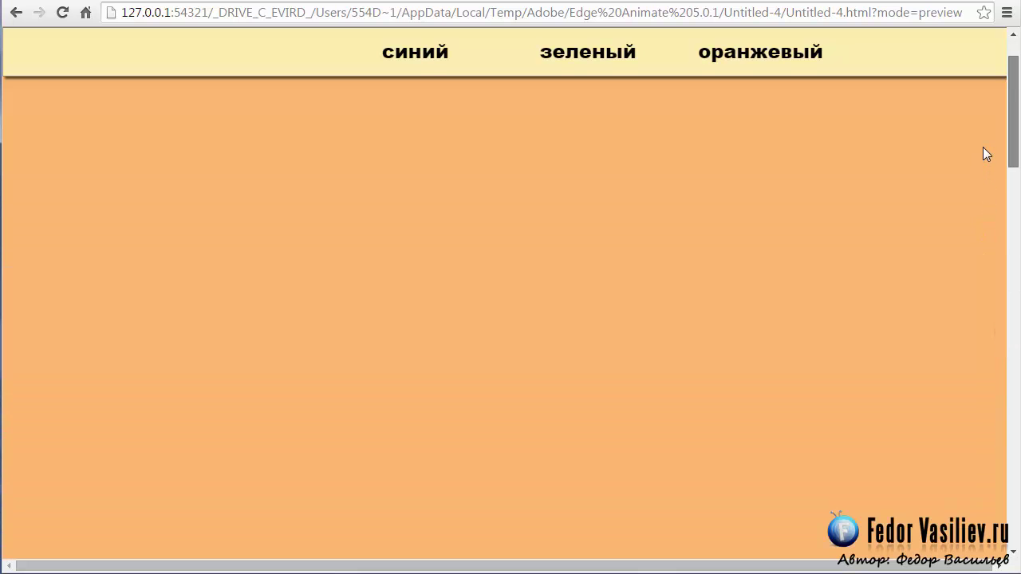
{"action": "left_click", "coordinate": [431, 72]}
{"action": "left_click_drag", "start_coordinate": [1010, 417], "coordinate": [993, 57]}
{"action": "key", "text": "alt+Tab"}
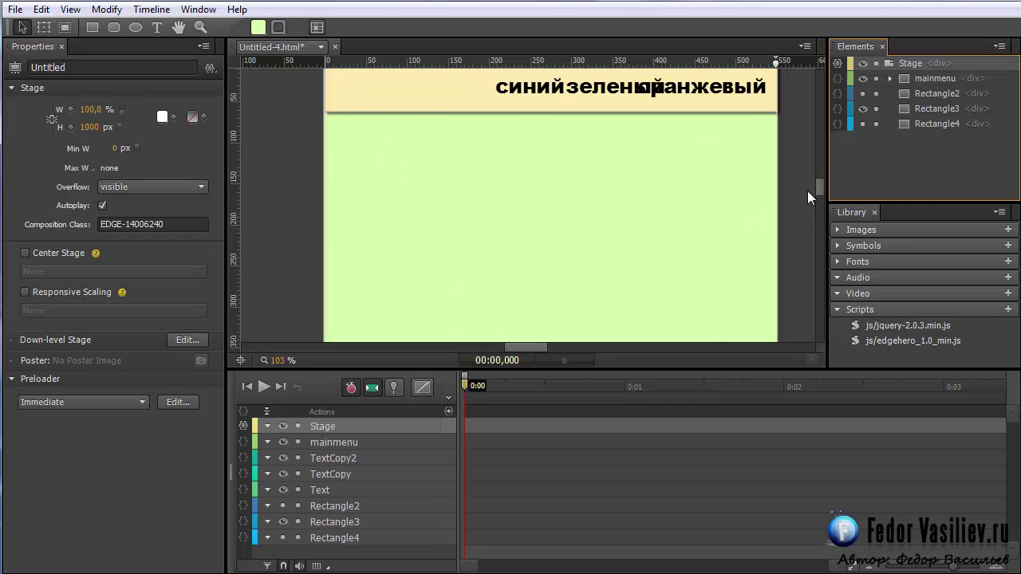
- Open the Untitled-2 example page in the browser and test its "синий" label and round arrow button
{"action": "scroll", "coordinate": [814, 199], "scroll_direction": "down", "scroll_amount": 3}
{"action": "scroll", "coordinate": [812, 180], "scroll_direction": "up", "scroll_amount": 2}
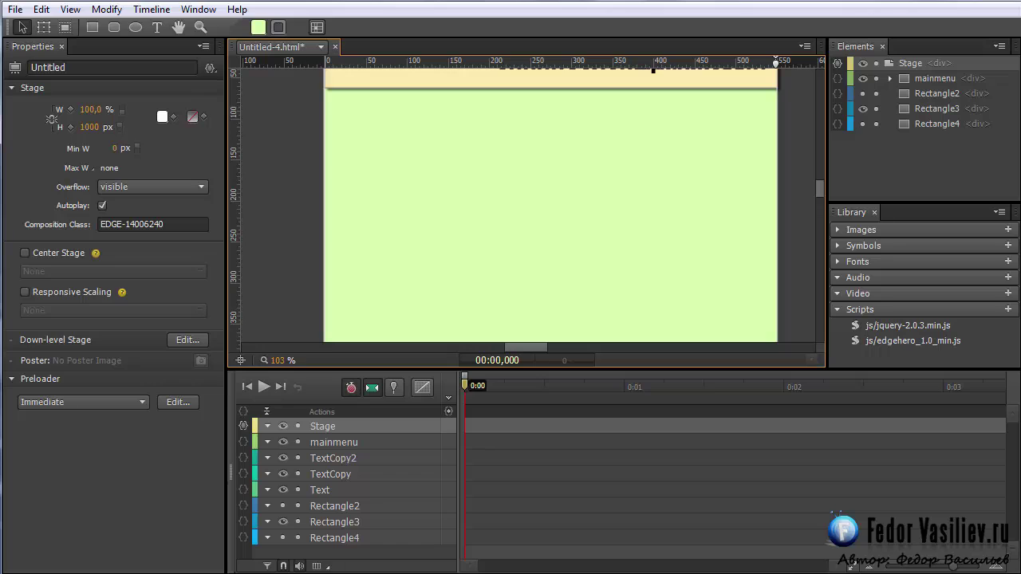
{"action": "key", "text": "ctrl+Return"}
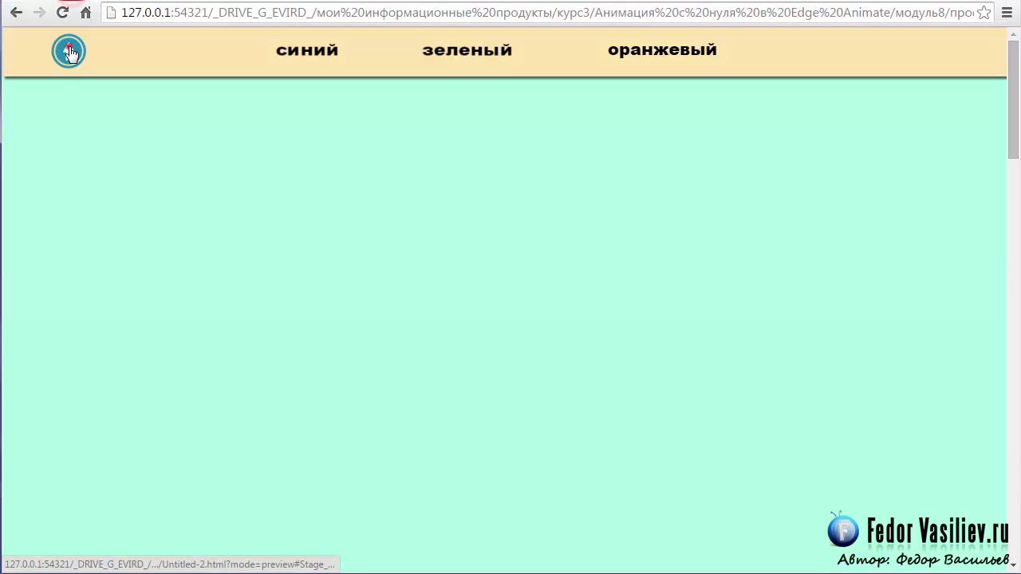
{"action": "left_click", "coordinate": [289, 53]}
{"action": "left_click", "coordinate": [69, 55]}
{"action": "left_click", "coordinate": [320, 70]}
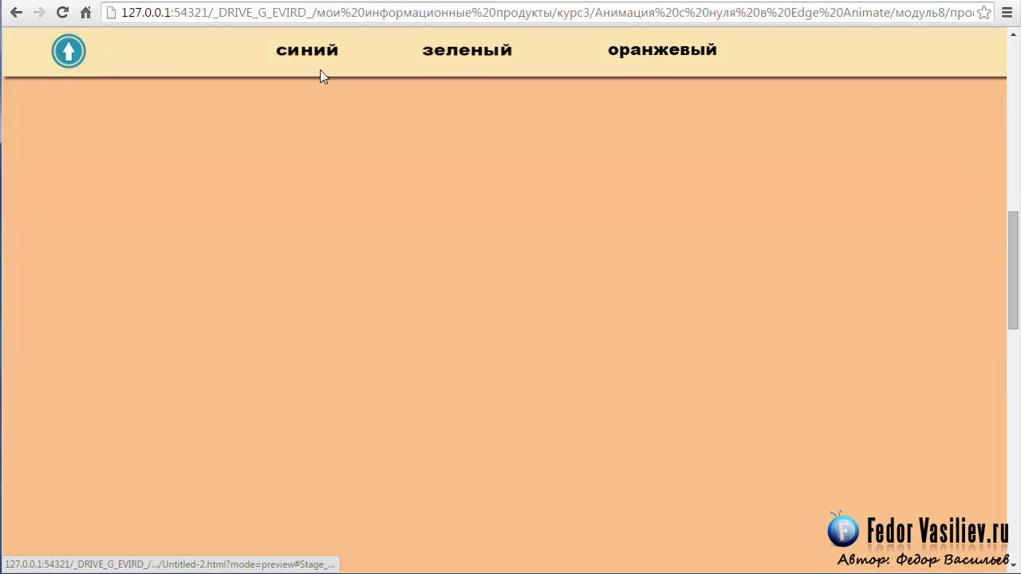
{"action": "left_click", "coordinate": [67, 53]}
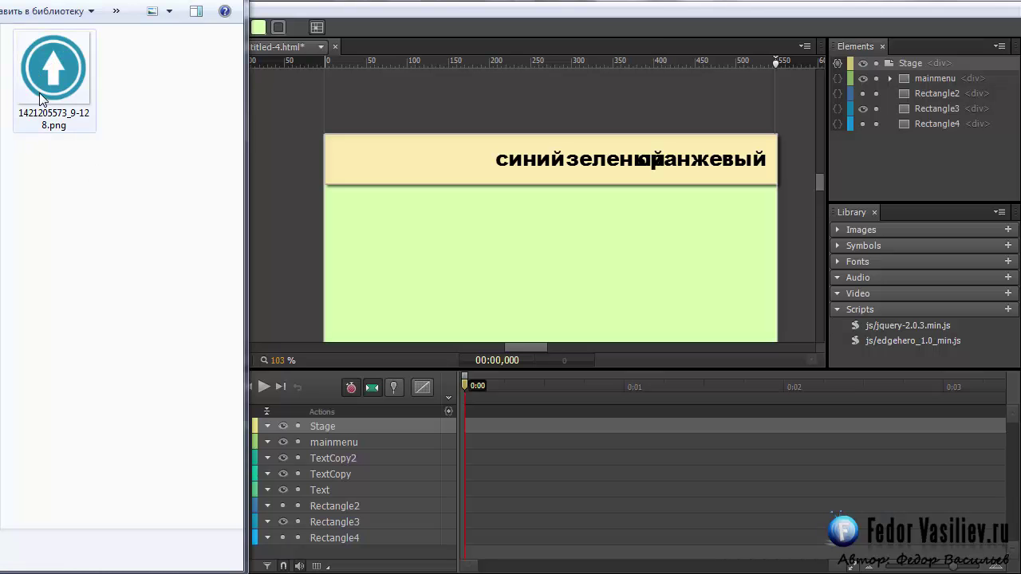
{"action": "left_click_drag", "start_coordinate": [54, 104], "coordinate": [372, 161]}
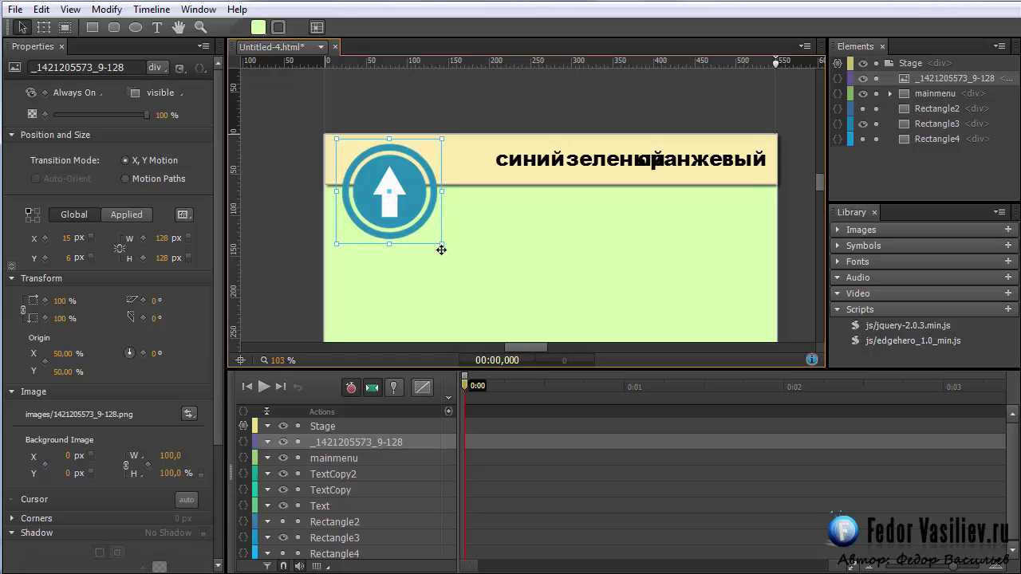
{"action": "left_click_drag", "start_coordinate": [441, 244], "coordinate": [380, 168]}
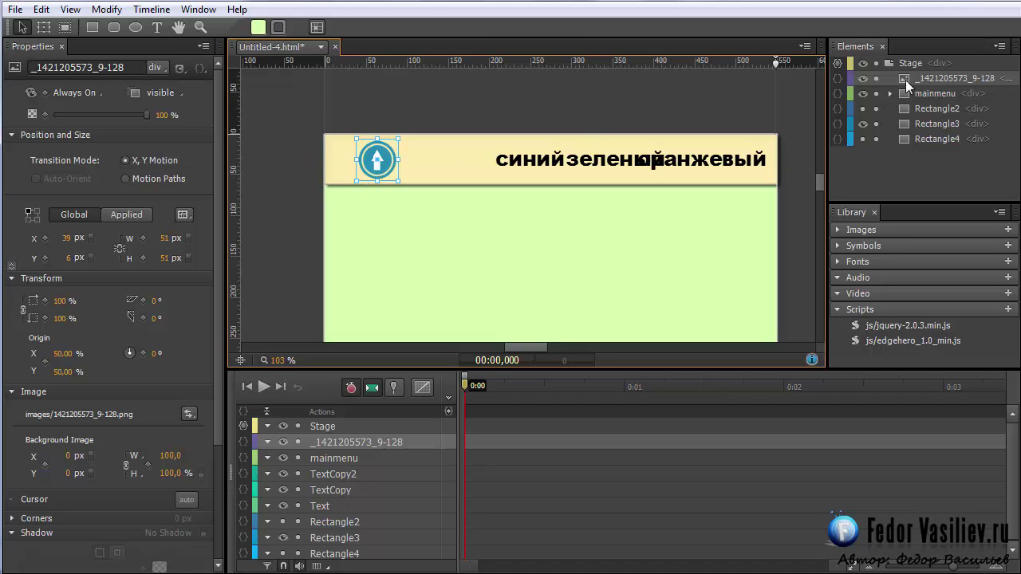
{"action": "left_click", "coordinate": [905, 79]}
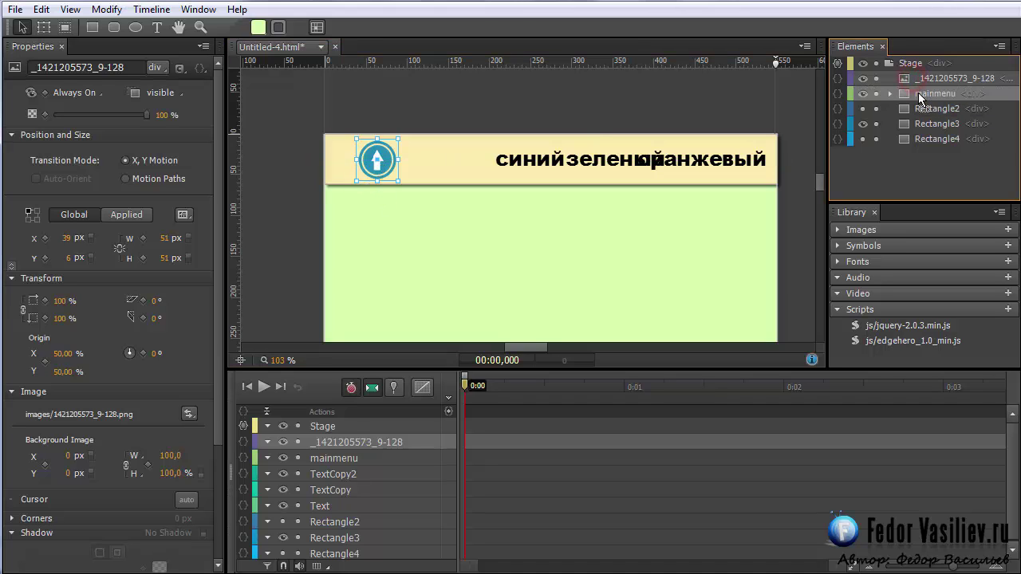
{"action": "left_click_drag", "start_coordinate": [918, 93], "coordinate": [918, 93]}
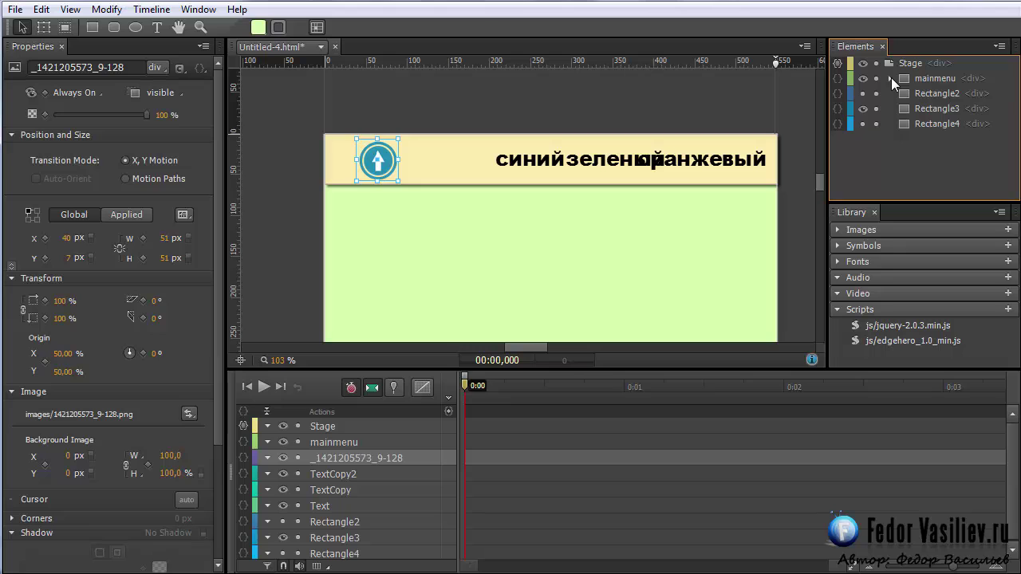
- Draw a rectangle about 120 × 61 px over the arrow image, from the menu bar's top-left corner
{"action": "left_click", "coordinate": [891, 77]}
{"action": "left_click", "coordinate": [891, 77]}
{"action": "left_click", "coordinate": [93, 27]}
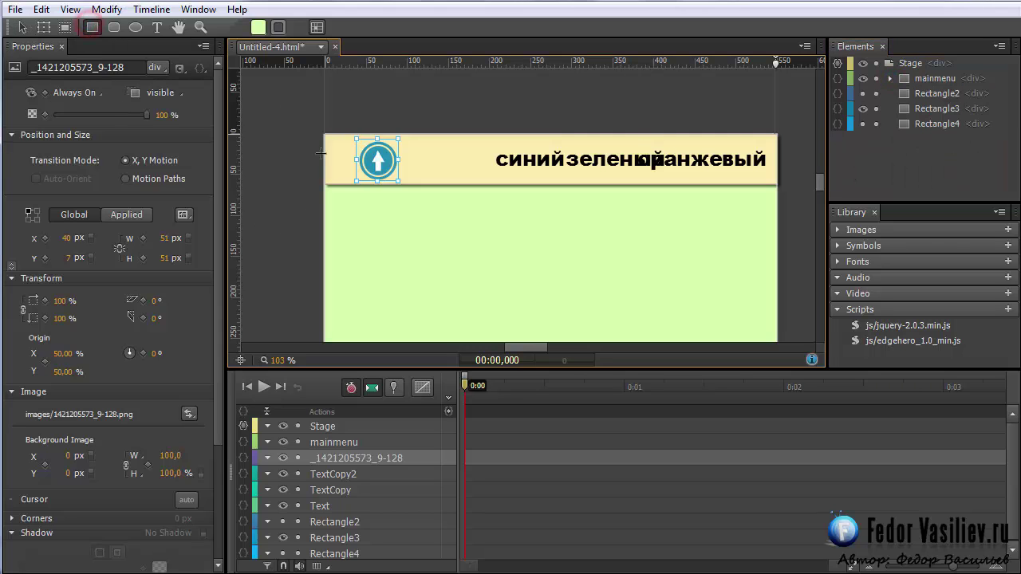
{"action": "left_click_drag", "start_coordinate": [325, 136], "coordinate": [423, 185]}
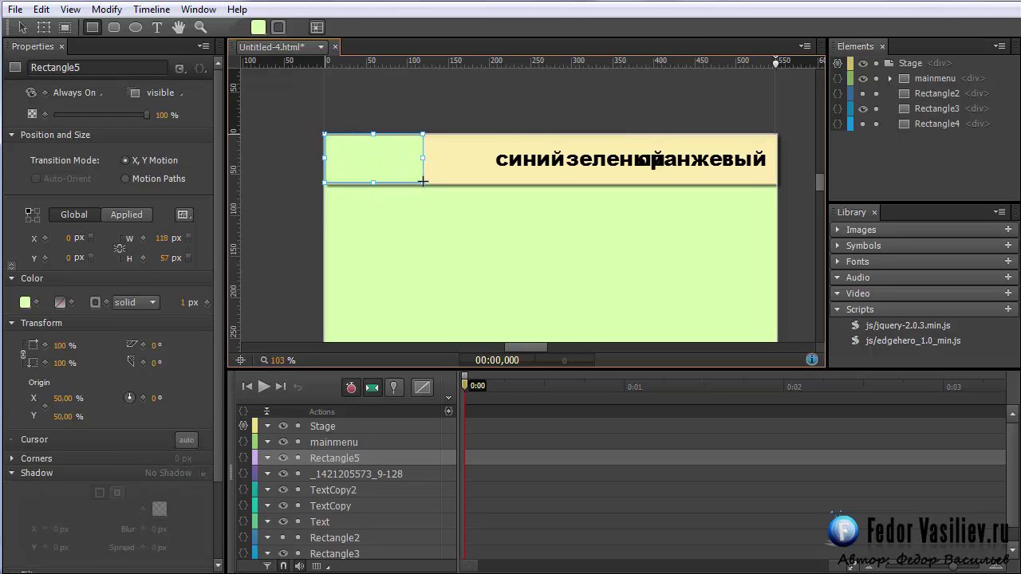
- Take the new rectangle out of mainmenu and place it last in the element order, below Rectangle4
{"action": "left_click", "coordinate": [891, 79]}
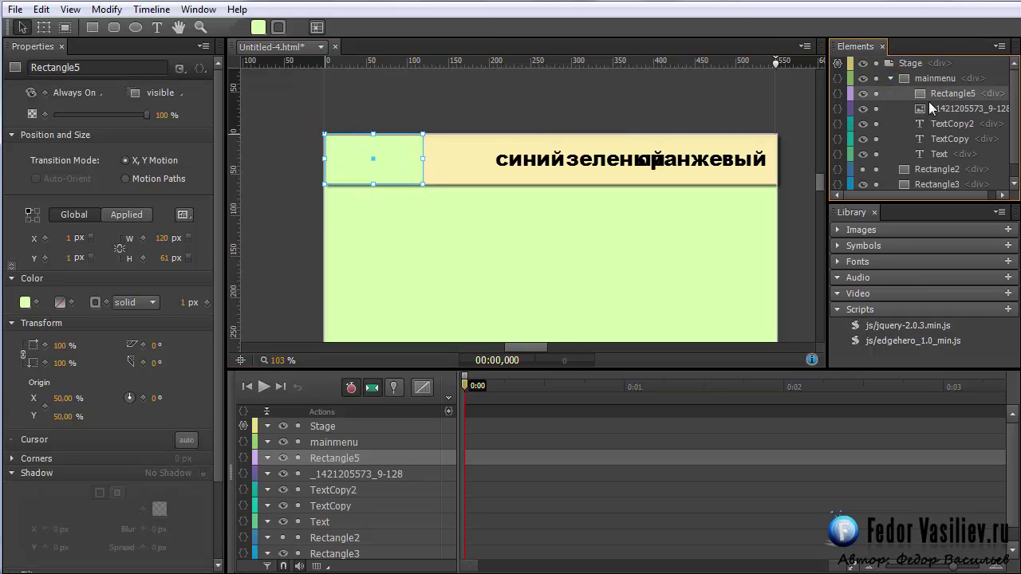
{"action": "left_click_drag", "start_coordinate": [932, 97], "coordinate": [892, 77]}
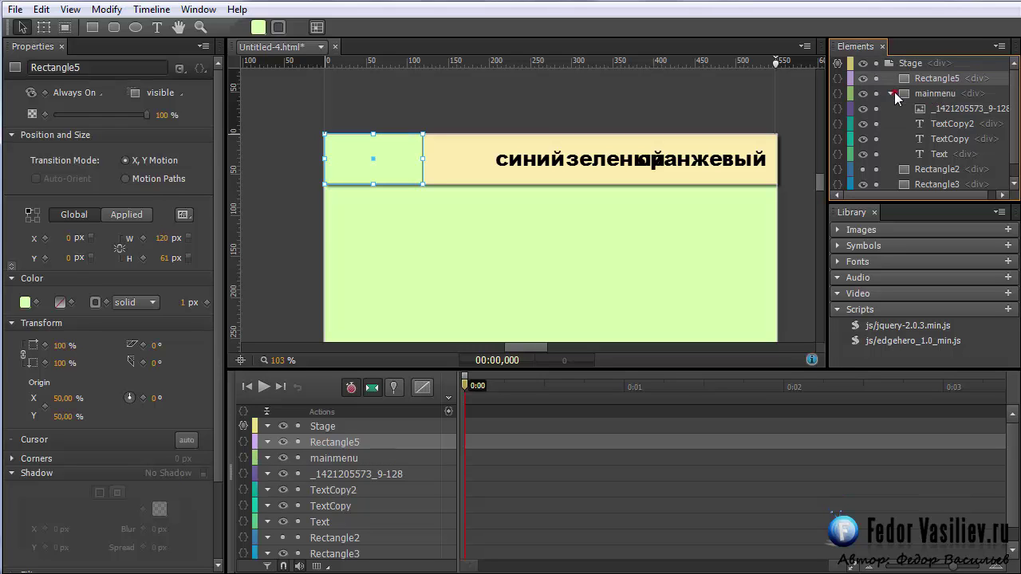
{"action": "left_click", "coordinate": [891, 94]}
{"action": "left_click", "coordinate": [918, 79]}
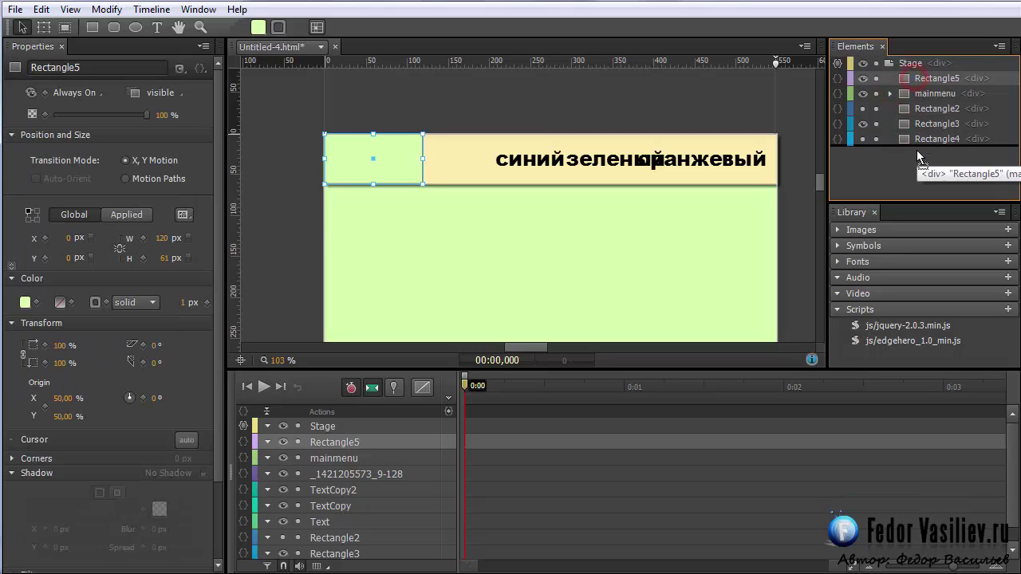
{"action": "left_click_drag", "start_coordinate": [918, 154], "coordinate": [918, 155]}
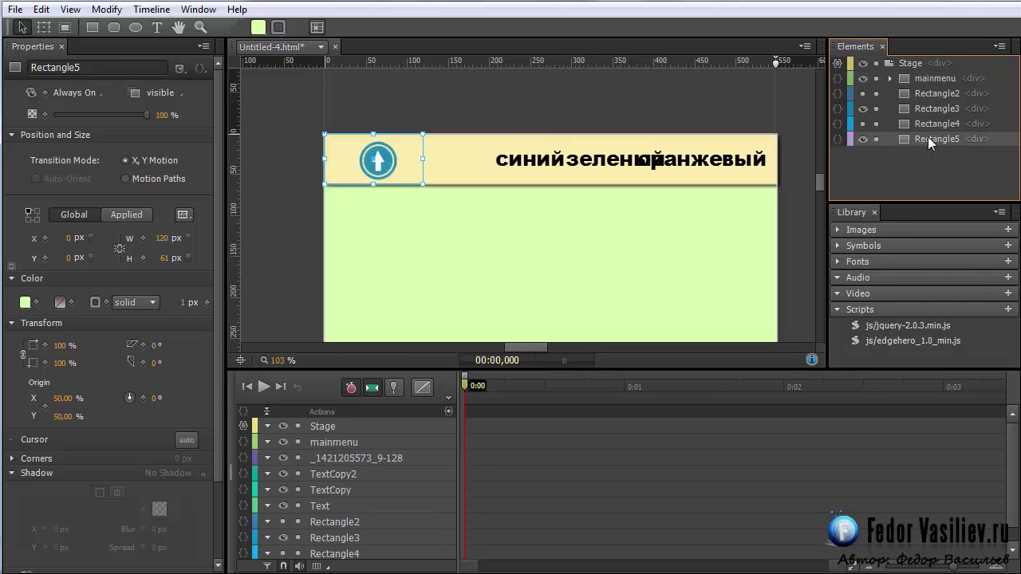
- Make Rectangle5's fill fully transparent, rgba(217,255,175,0.00), and change its border style
{"action": "left_click", "coordinate": [263, 29]}
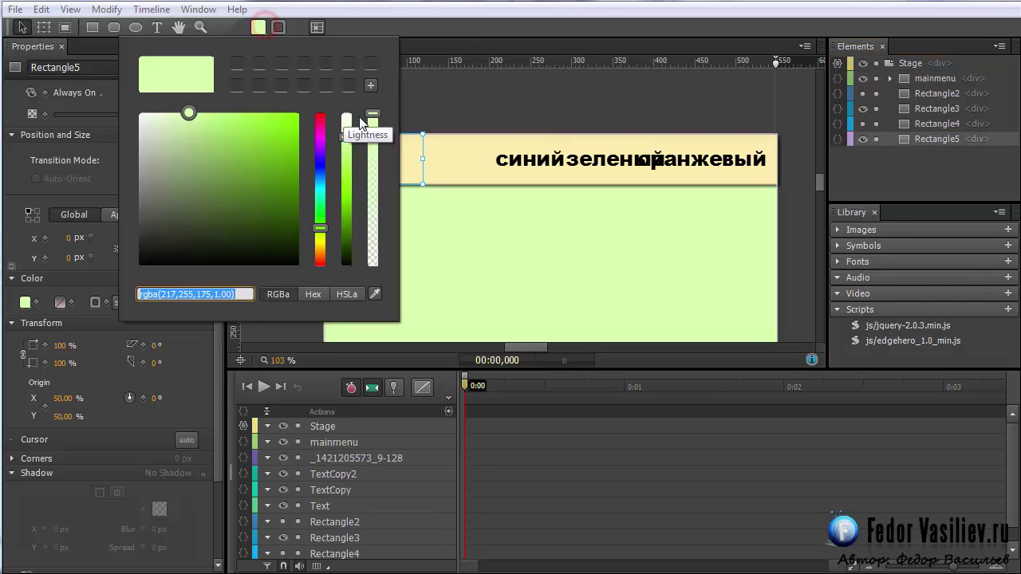
{"action": "left_click_drag", "start_coordinate": [372, 116], "coordinate": [386, 276]}
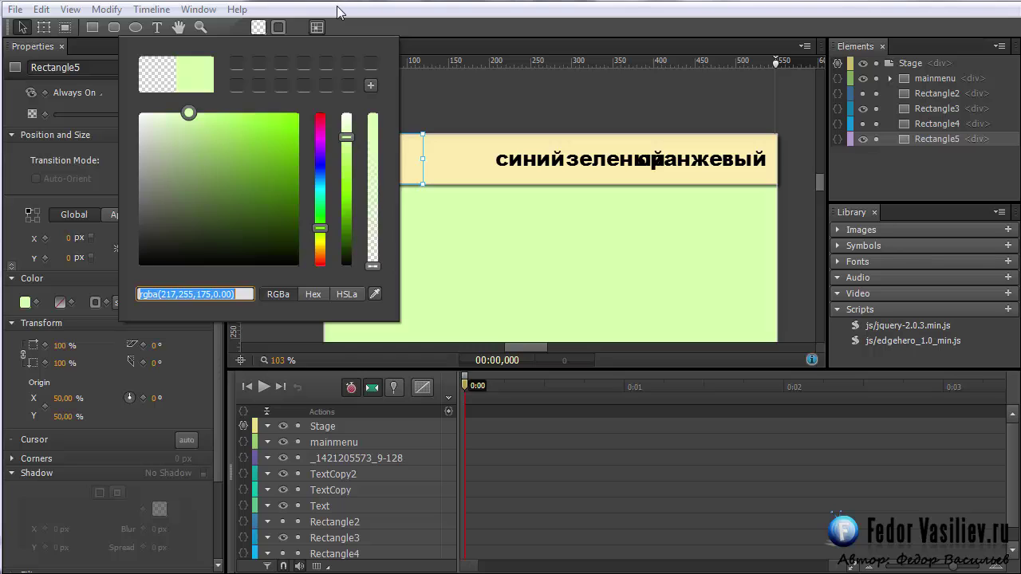
{"action": "key", "text": "Return"}
{"action": "left_click", "coordinate": [128, 302]}
{"action": "left_click", "coordinate": [135, 320]}
{"action": "left_click", "coordinate": [962, 158]}
- Copy the class name scroll_Rectangle4 from the "оранжевый" label in mainmenu
{"action": "left_click", "coordinate": [890, 79]}
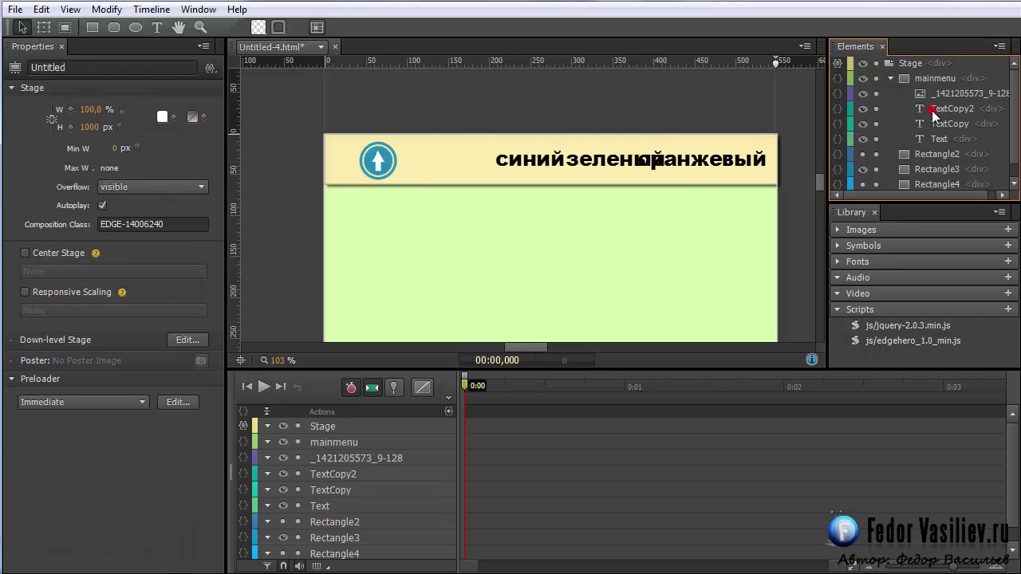
{"action": "left_click", "coordinate": [931, 110]}
{"action": "left_click", "coordinate": [180, 68]}
{"action": "right_click", "coordinate": [209, 88]}
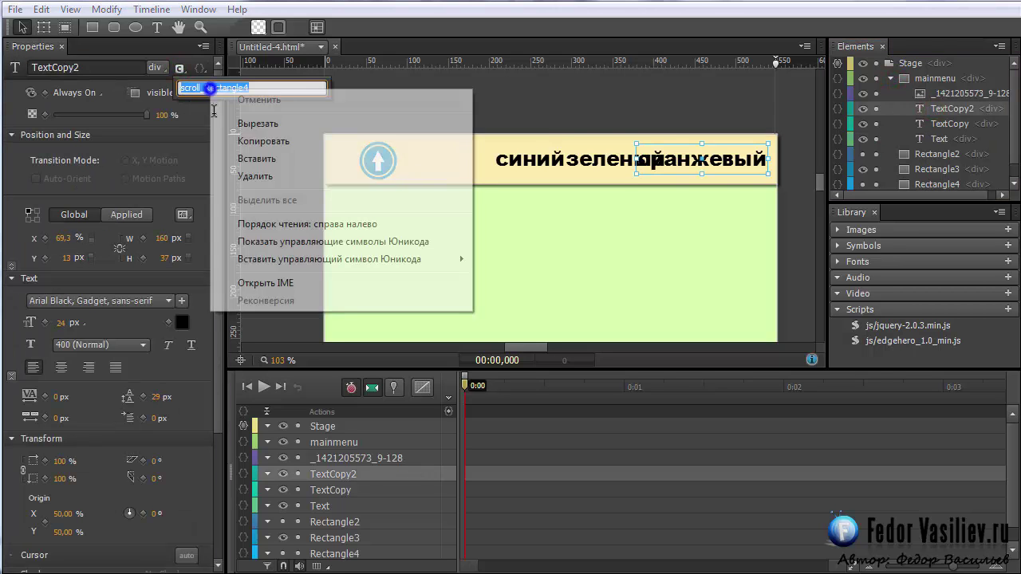
{"action": "left_click", "coordinate": [263, 142]}
{"action": "key", "text": "Escape"}
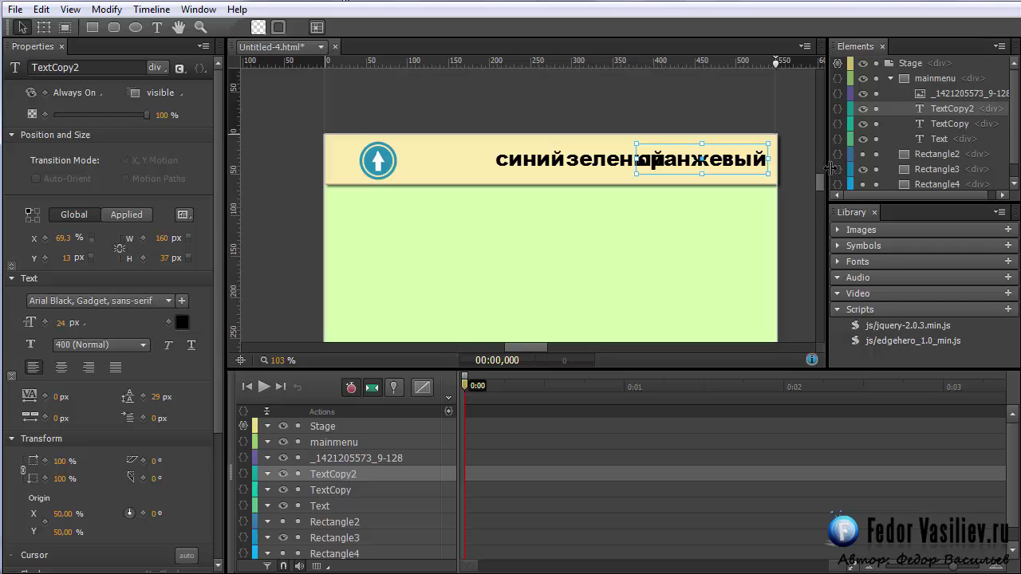
- Assign the class scroll_Rectangle5 to the arrow image, adapting the copied class name, and collapse mainmenu
{"action": "left_click", "coordinate": [929, 93]}
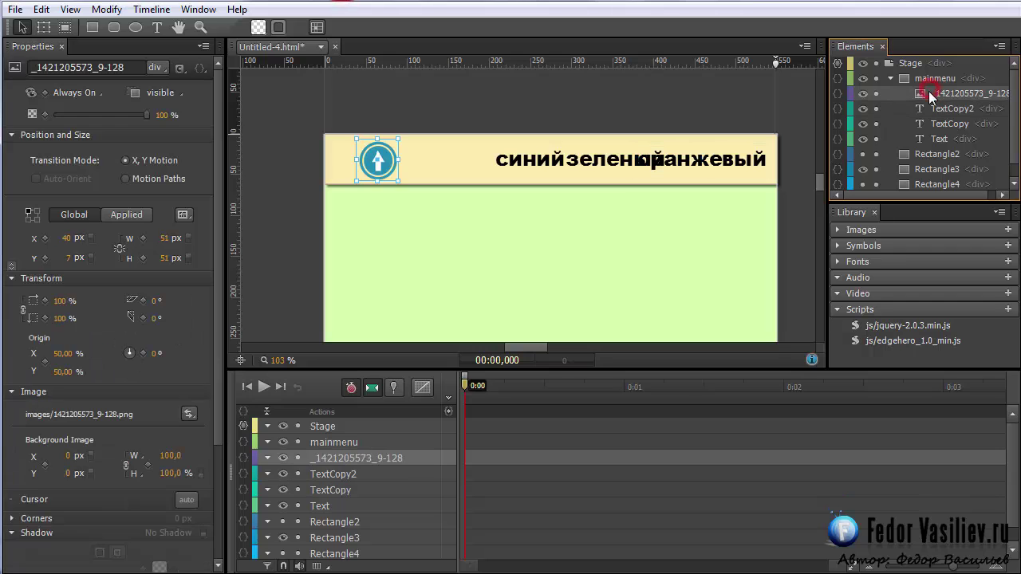
{"action": "left_click", "coordinate": [181, 69]}
{"action": "right_click", "coordinate": [201, 88]}
{"action": "left_click", "coordinate": [247, 159]}
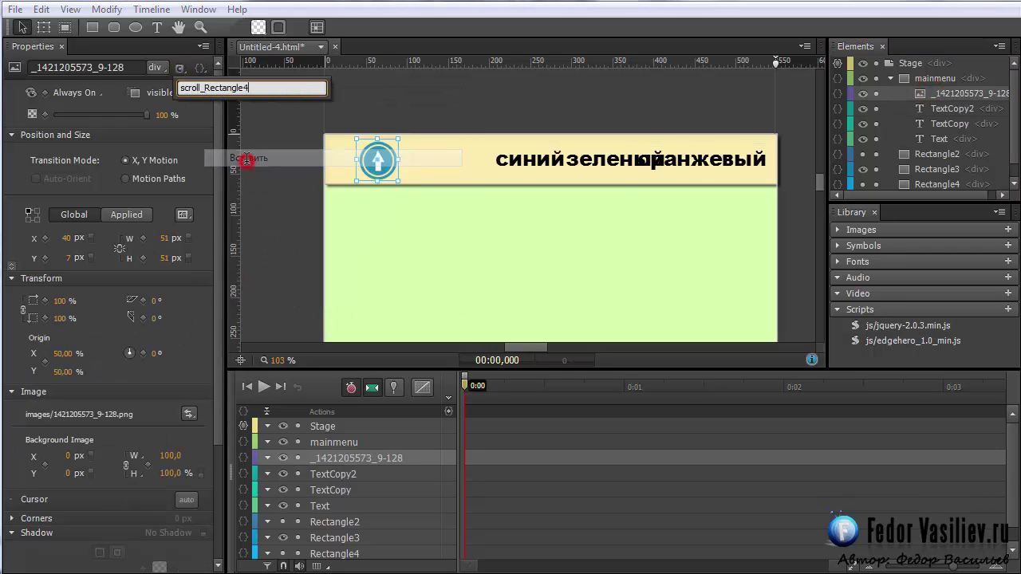
{"action": "key", "text": "BackSpace"}
{"action": "type", "text": "5"}
{"action": "key", "text": "Return"}
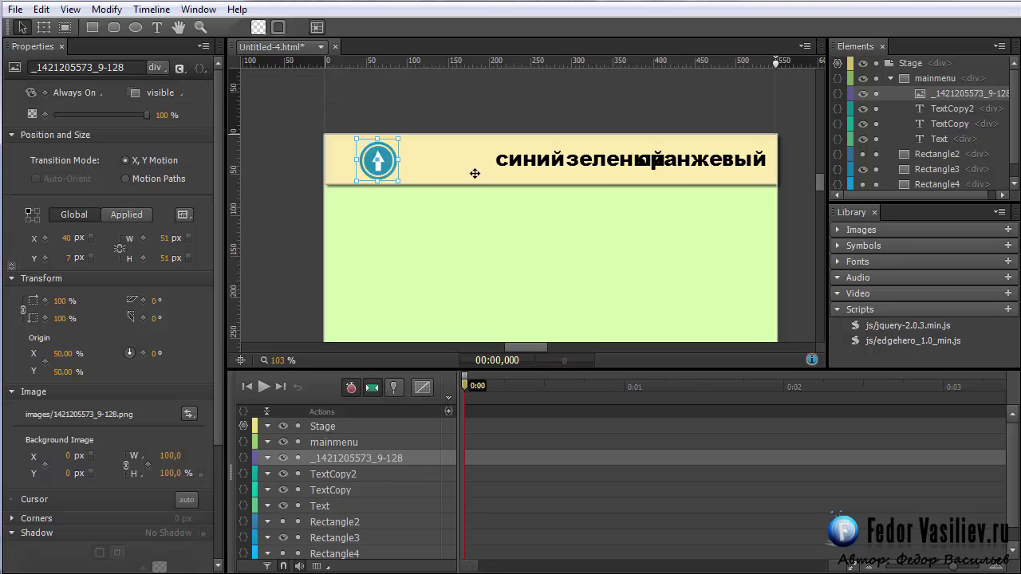
{"action": "scroll", "coordinate": [1017, 170], "scroll_direction": "down", "scroll_amount": 1}
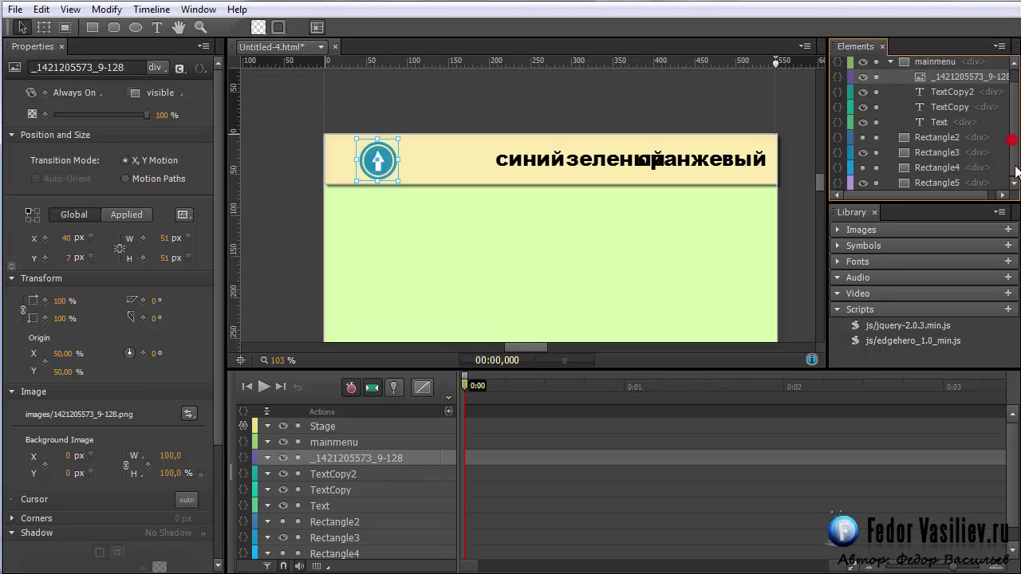
{"action": "left_click", "coordinate": [890, 60]}
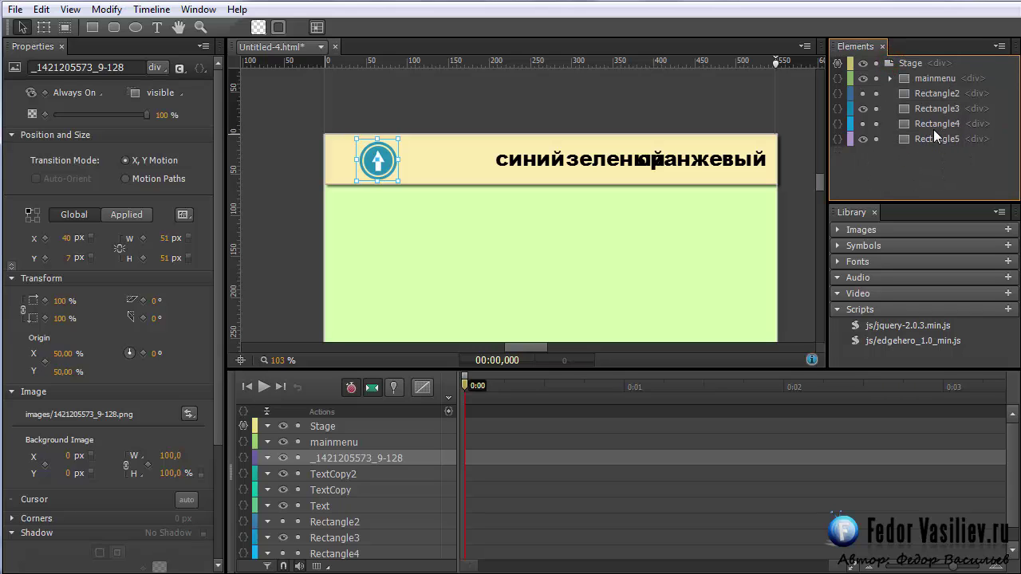
- Preview the page in the browser and test the arrow button together with the three colour labels
{"action": "key", "text": "ctrl+Return"}
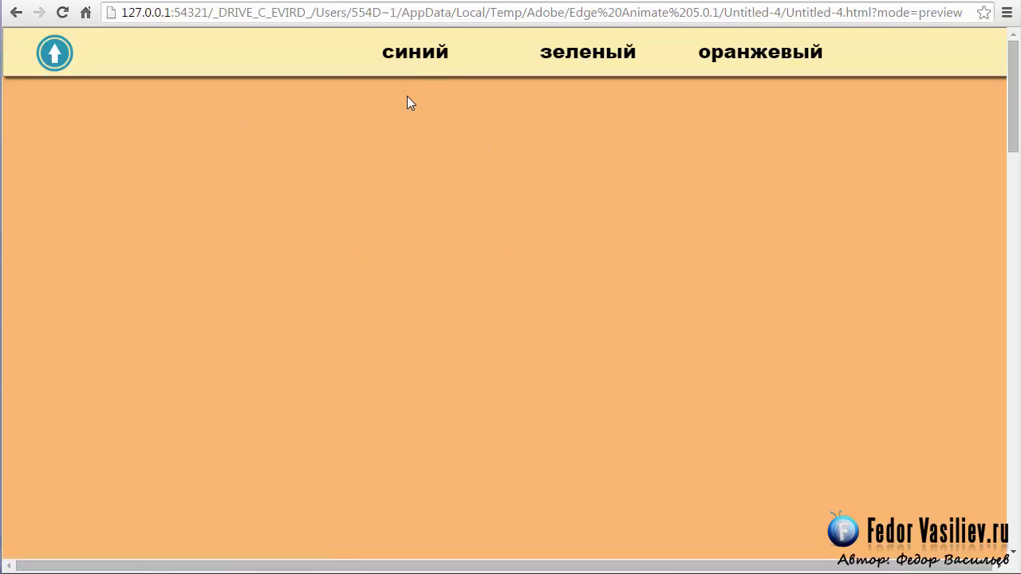
{"action": "left_click", "coordinate": [399, 54]}
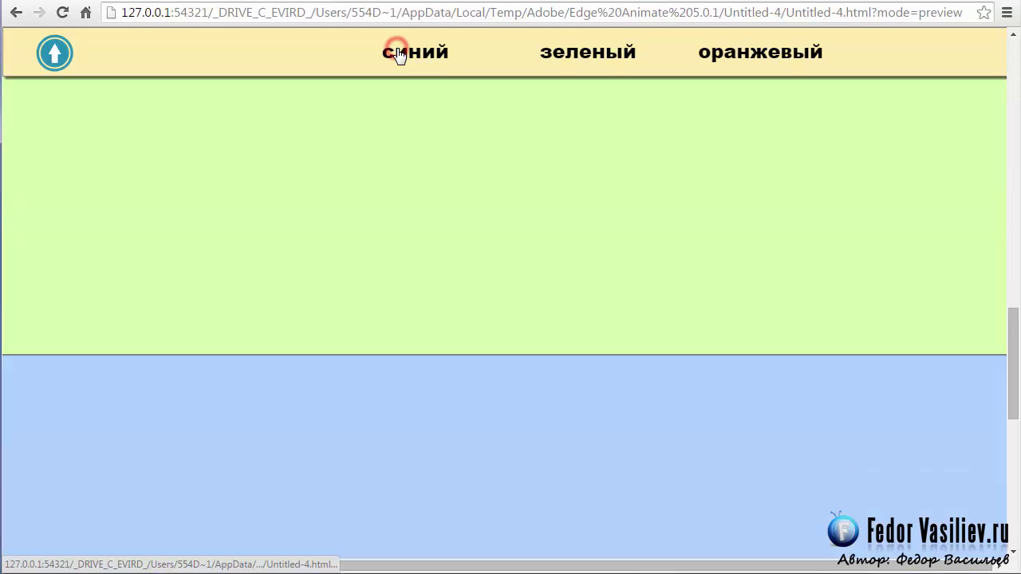
{"action": "left_click", "coordinate": [53, 54]}
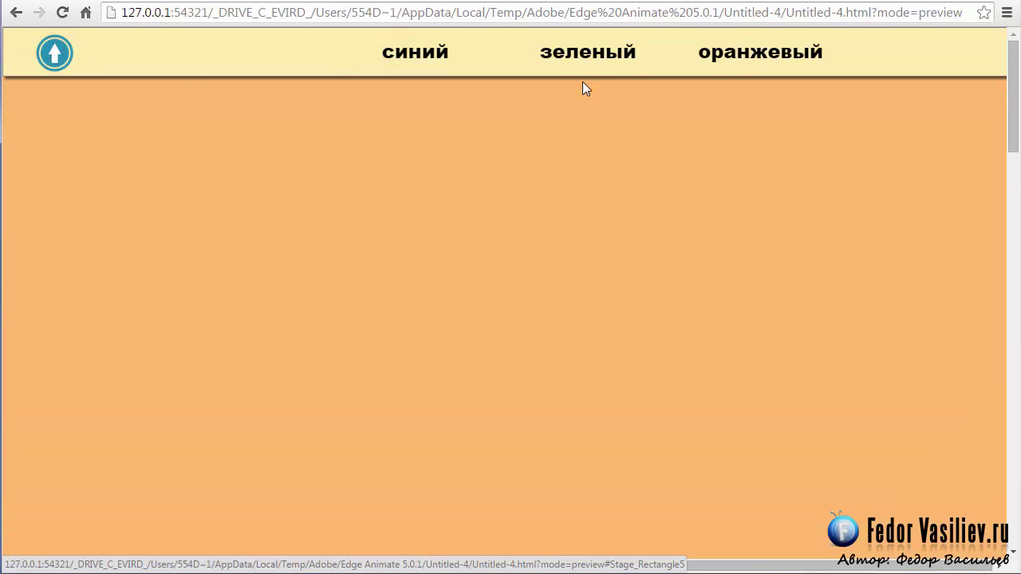
{"action": "left_click", "coordinate": [735, 57]}
{"action": "left_click", "coordinate": [565, 54]}
{"action": "left_click", "coordinate": [414, 55]}
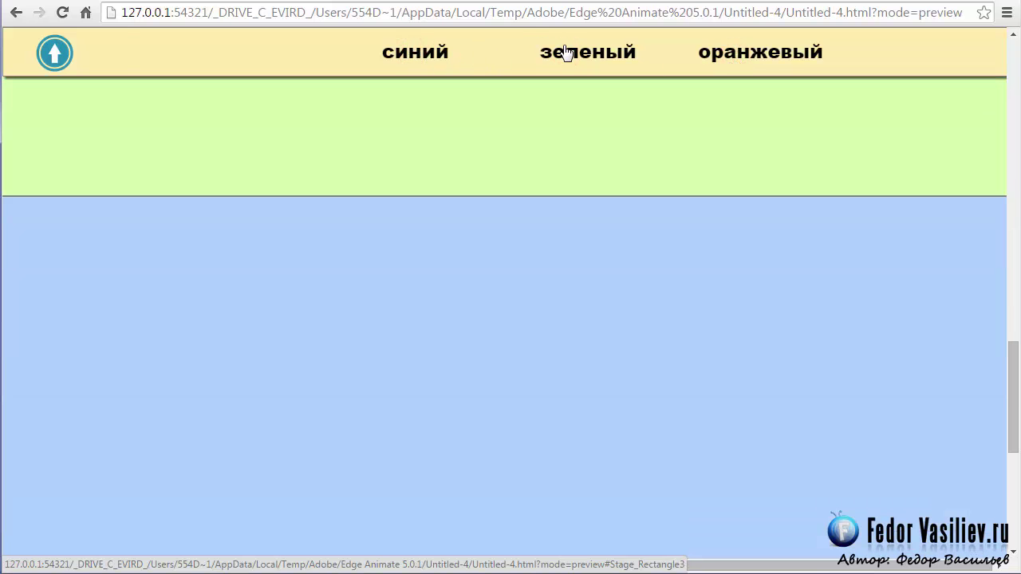
{"action": "left_click", "coordinate": [50, 53]}
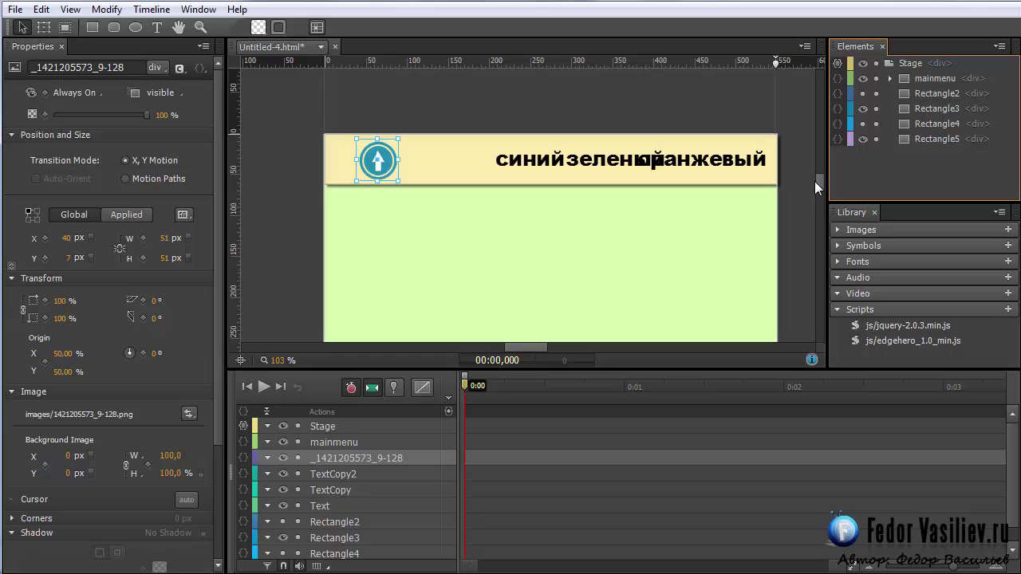
{"action": "left_click_drag", "start_coordinate": [814, 181], "coordinate": [799, 187]}
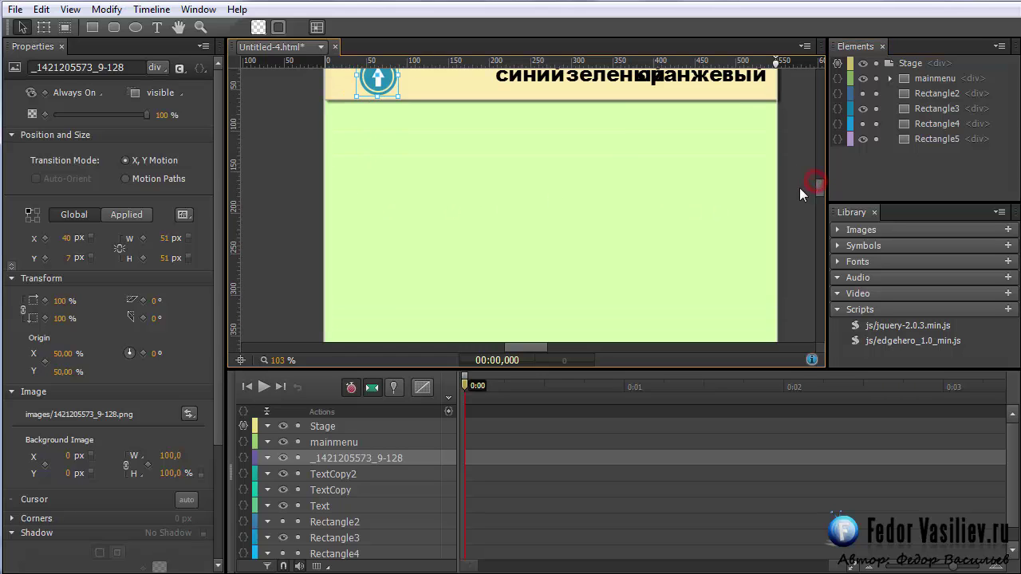
{"action": "left_click", "coordinate": [816, 358]}
{"action": "left_click", "coordinate": [812, 403]}
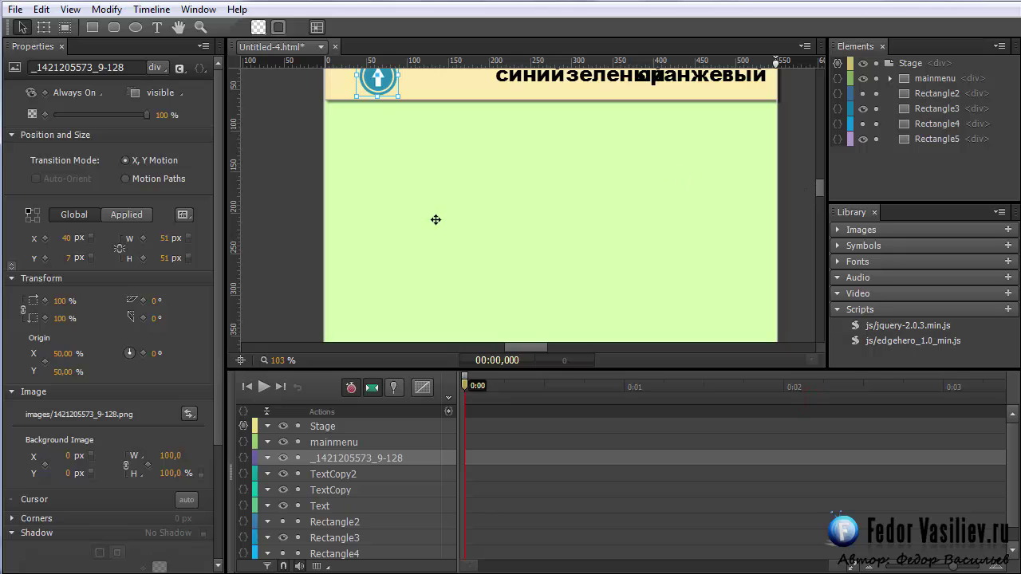
{"action": "mouse_move", "coordinate": [813, 190]}
{"action": "left_mouse_down"}
{"action": "mouse_move", "coordinate": [823, 213]}
{"action": "mouse_move", "coordinate": [825, 183]}
{"action": "left_mouse_up"}
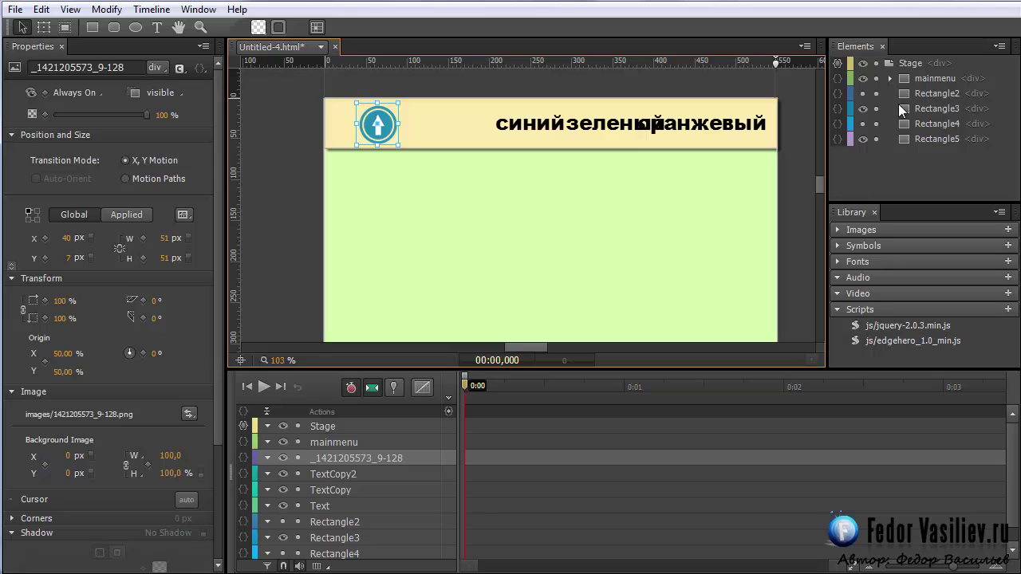
- Turn on the visibility of Rectangle2 and Rectangle4, and select Rectangle2
{"action": "left_click", "coordinate": [909, 94]}
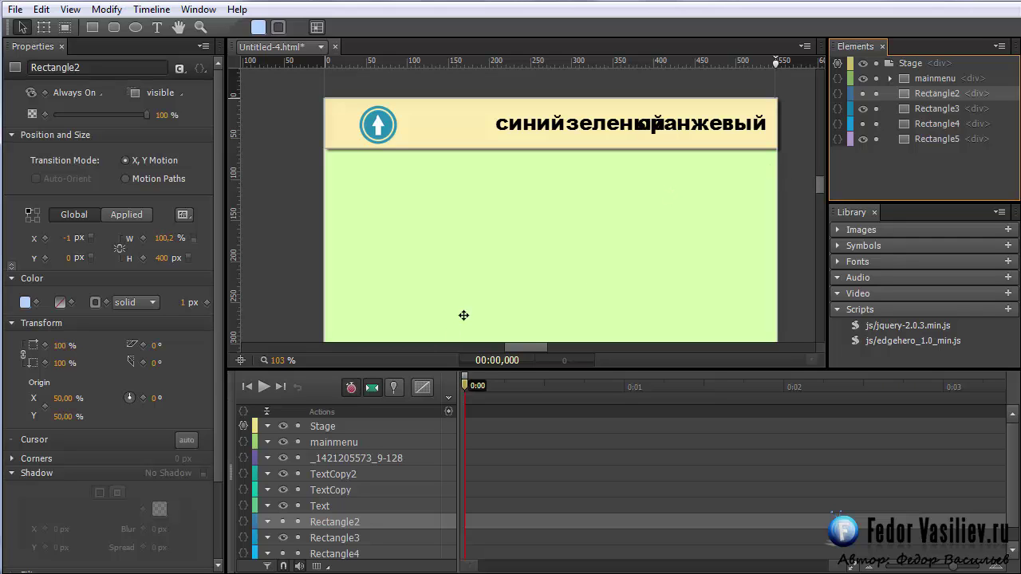
{"action": "mouse_move", "coordinate": [819, 189]}
{"action": "left_mouse_down"}
{"action": "mouse_move", "coordinate": [819, 203]}
{"action": "mouse_move", "coordinate": [818, 186]}
{"action": "left_mouse_up"}
{"action": "left_click", "coordinate": [907, 92]}
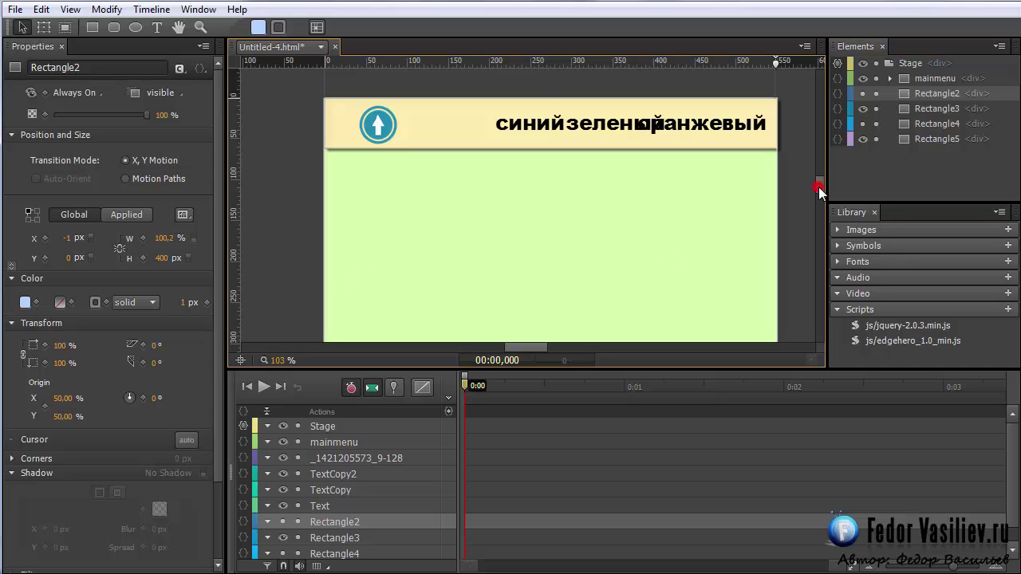
{"action": "left_click", "coordinate": [894, 111]}
{"action": "left_click", "coordinate": [862, 94]}
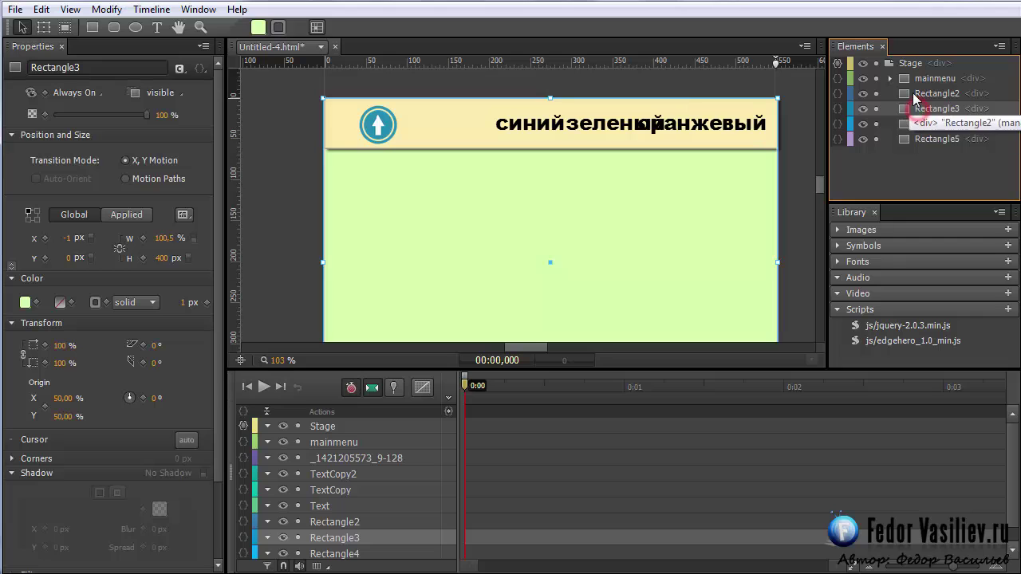
{"action": "left_click", "coordinate": [938, 95]}
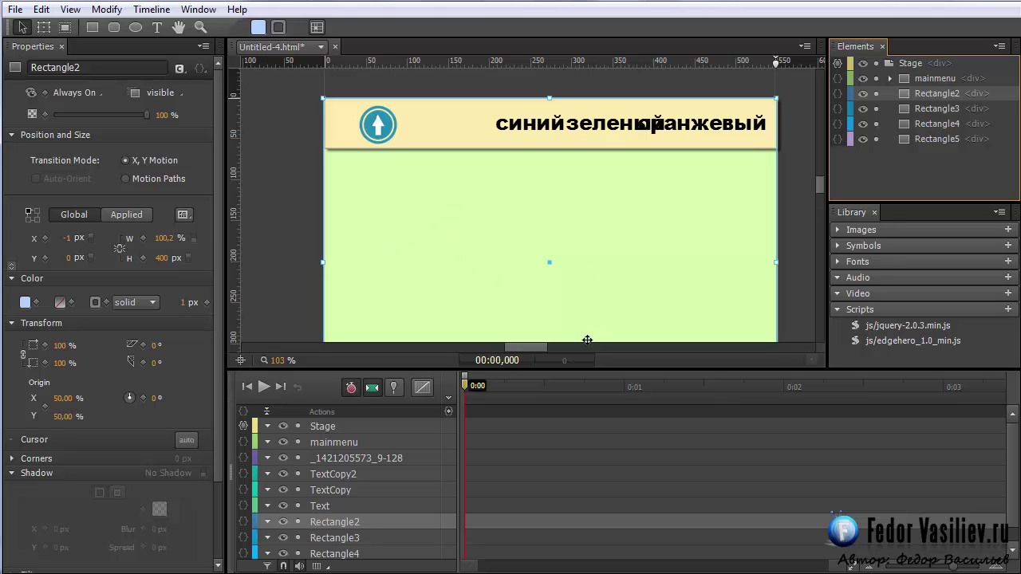
- Draw a blue rectangle about 177 × 159 px in the green section and shift it slightly down to Y 102 px
{"action": "left_click", "coordinate": [92, 27]}
{"action": "mouse_move", "coordinate": [379, 175]}
{"action": "left_mouse_down"}
{"action": "mouse_move", "coordinate": [524, 232]}
{"action": "mouse_move", "coordinate": [524, 307]}
{"action": "left_mouse_up"}
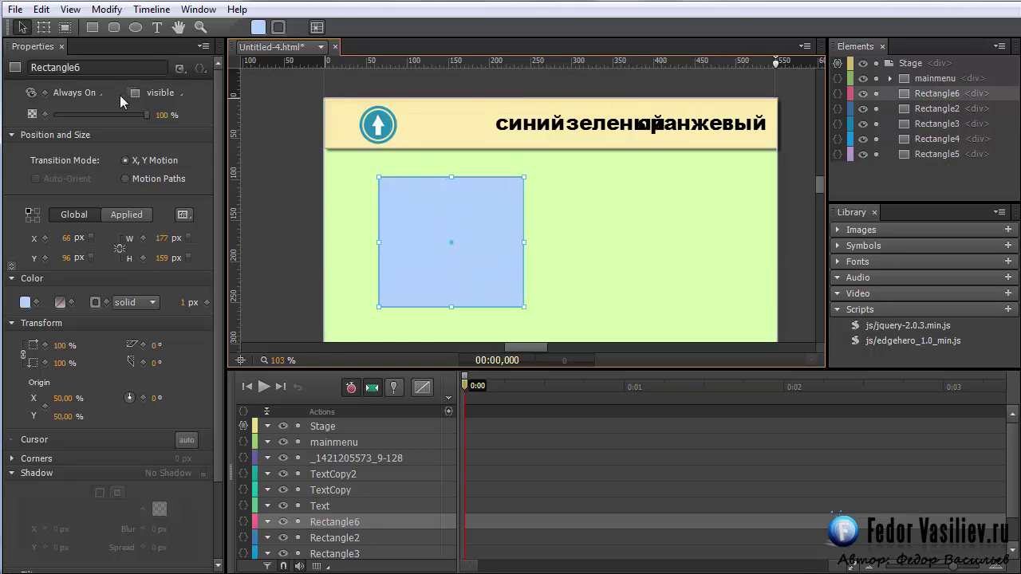
{"action": "left_click_drag", "start_coordinate": [471, 221], "coordinate": [469, 227]}
- Add a text box about 231 × 148 px beside the blue rectangle, filled with placeholder text beginning "вяыАЫАЯАЫСЯ"
{"action": "left_click", "coordinate": [157, 28]}
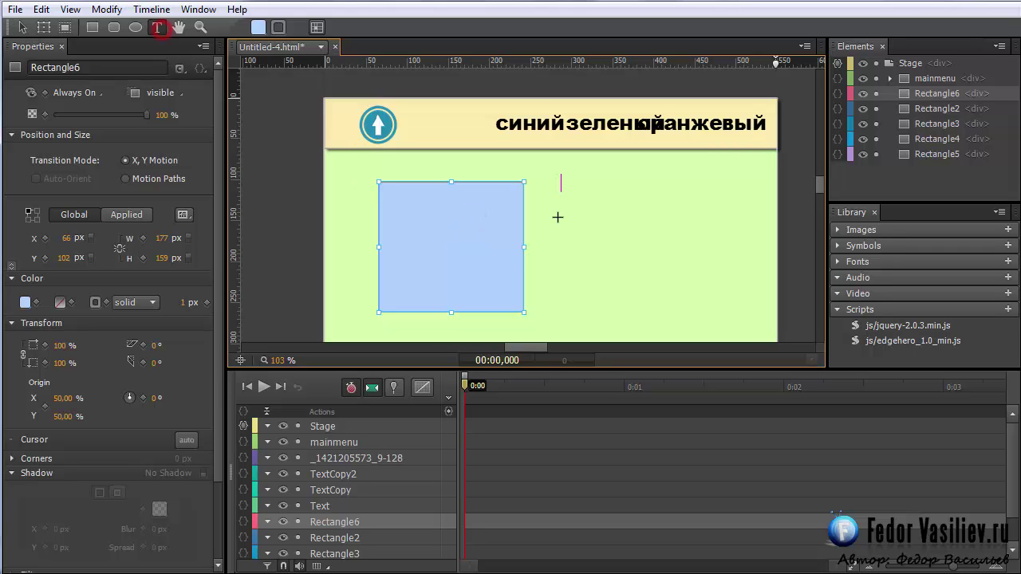
{"action": "left_click_drag", "start_coordinate": [551, 181], "coordinate": [740, 303]}
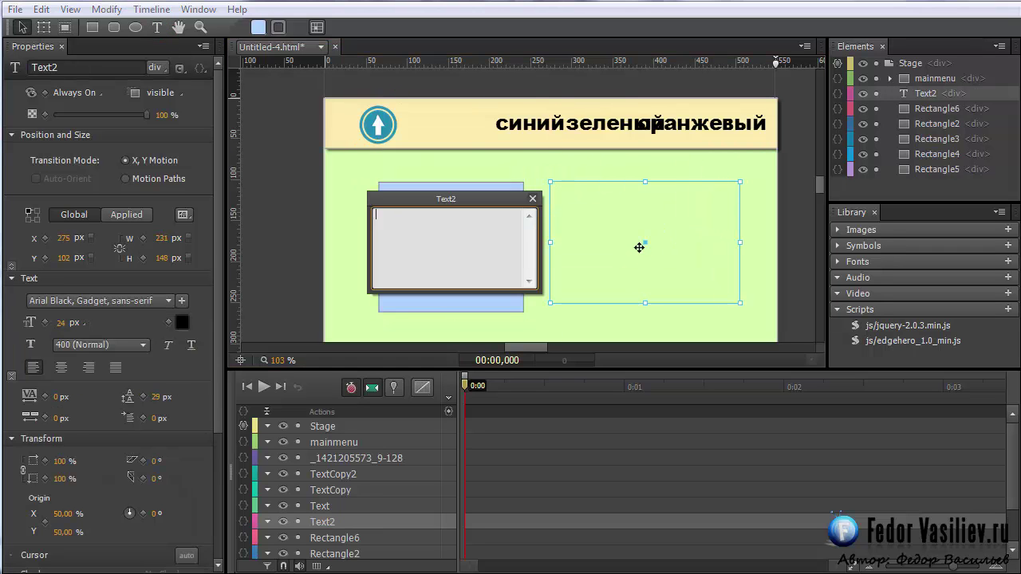
{"action": "type", "text": "вяыАЫАЯ"}
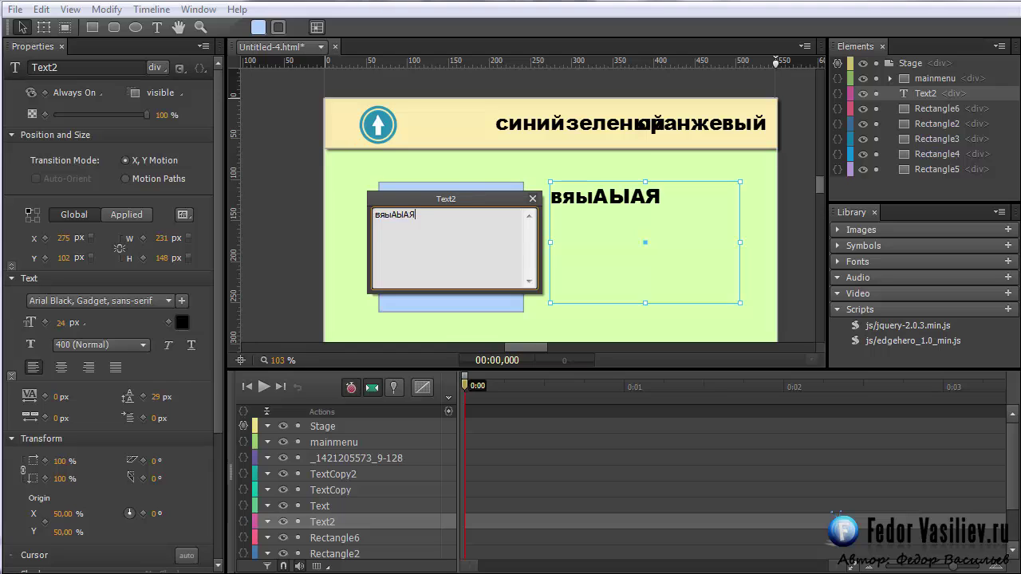
{"action": "type", "text": "АЫСЯЧСячсФЫСЫФЯС"}
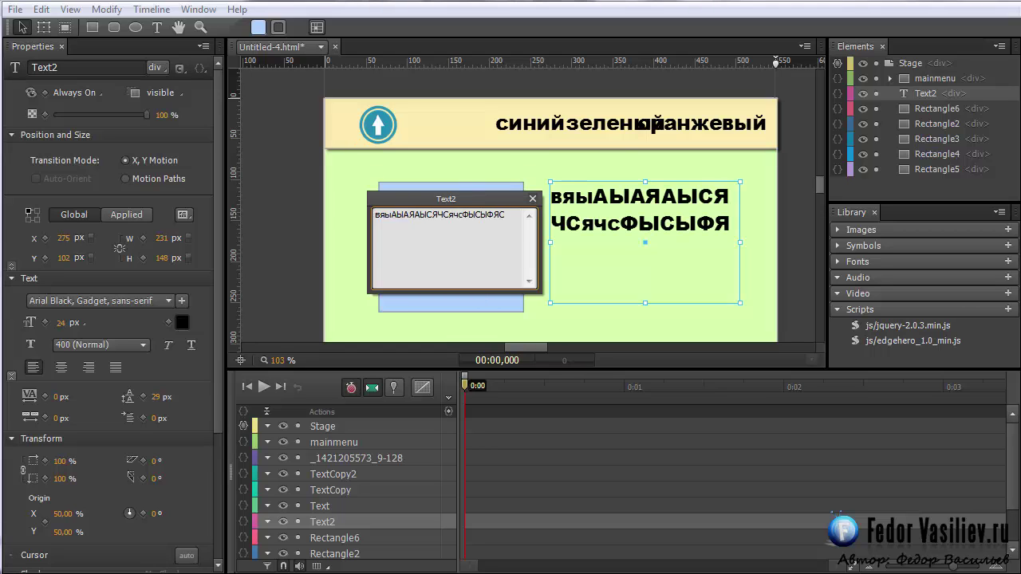
{"action": "type", "text": "ЯЧСЯЧСЯЧСячсЯЧСЯЧСячСЯЧСЯЧ"}
{"action": "key", "text": "Escape"}
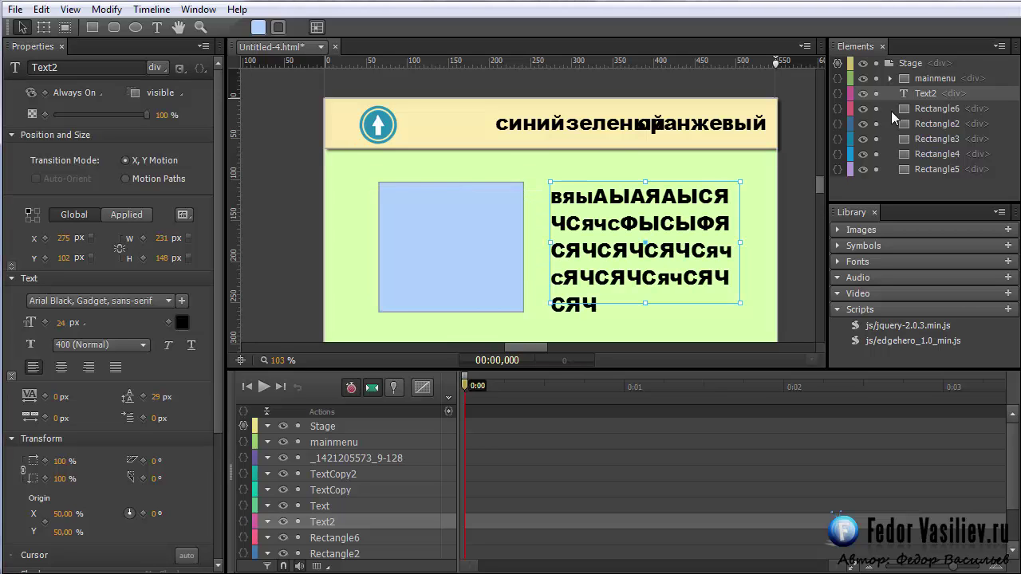
- Hide Rectangle3, Rectangle4 and Rectangle5, leaving the blue Rectangle2 section visible together with Rectangle6 and Text2
{"action": "left_click", "coordinate": [891, 110]}
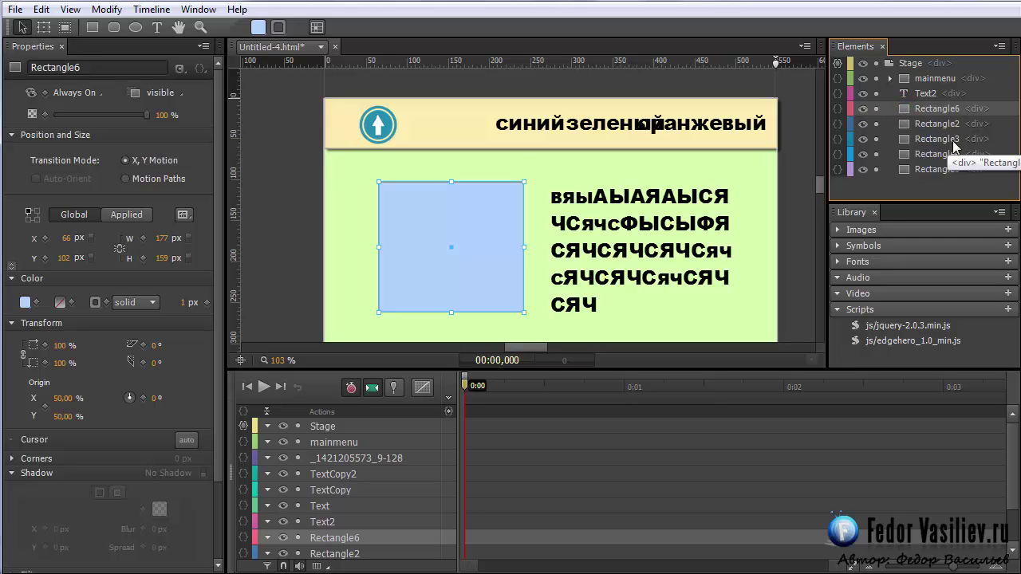
{"action": "left_click", "coordinate": [863, 108]}
{"action": "left_click", "coordinate": [862, 124]}
{"action": "left_click", "coordinate": [862, 123]}
{"action": "left_click", "coordinate": [913, 125]}
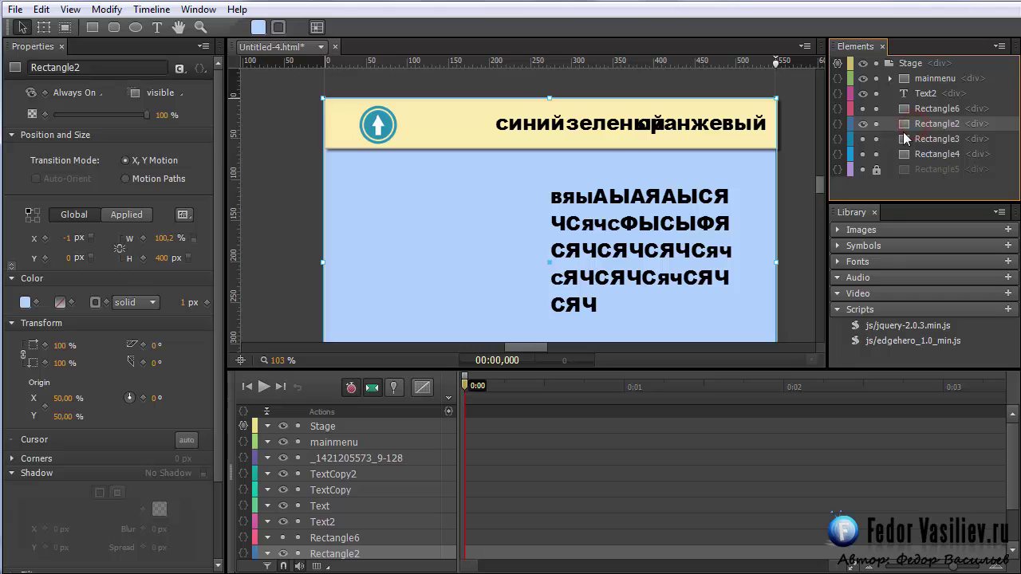
{"action": "left_click", "coordinate": [862, 109]}
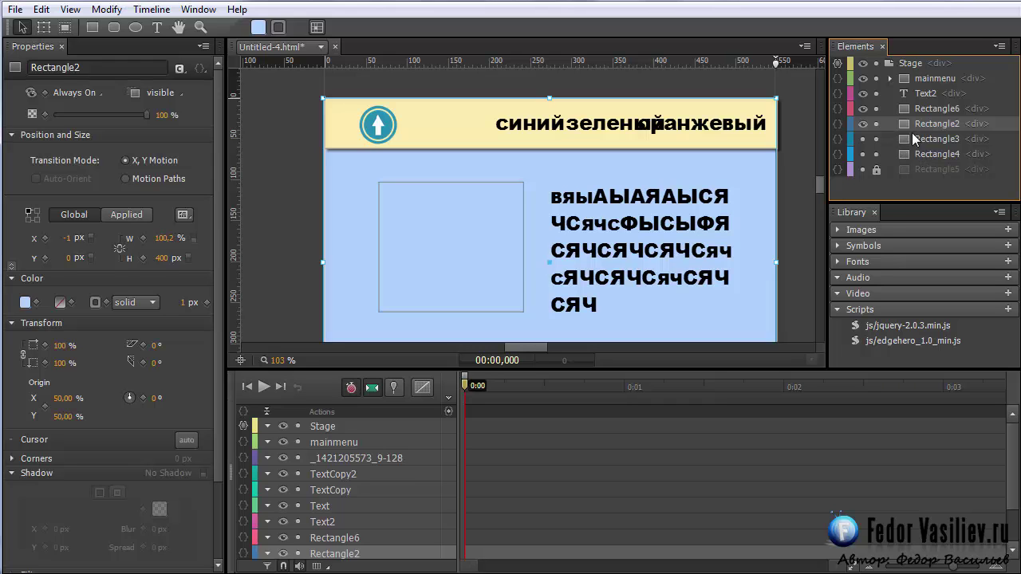
- Change the fill of Rectangle6 to the saturated blue rgba(0,111,255,1.00)
{"action": "left_click", "coordinate": [917, 109]}
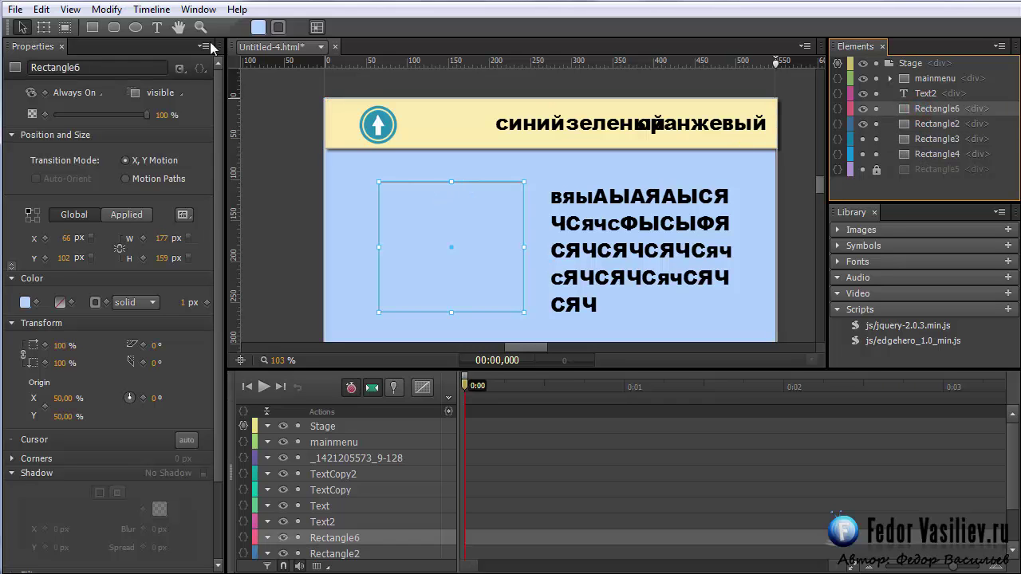
{"action": "left_click", "coordinate": [258, 27]}
{"action": "left_click", "coordinate": [261, 134]}
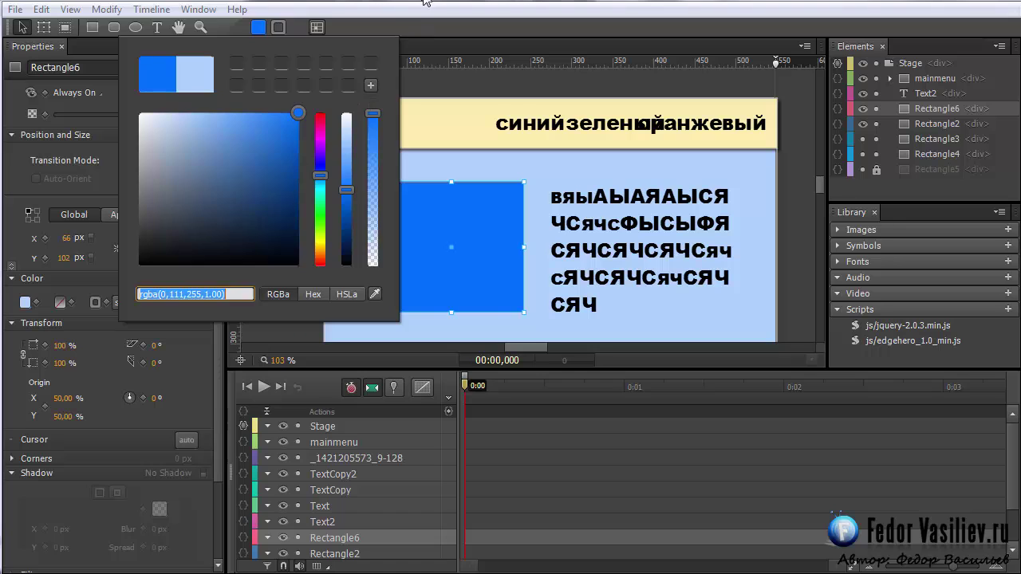
{"action": "left_click", "coordinate": [478, 29]}
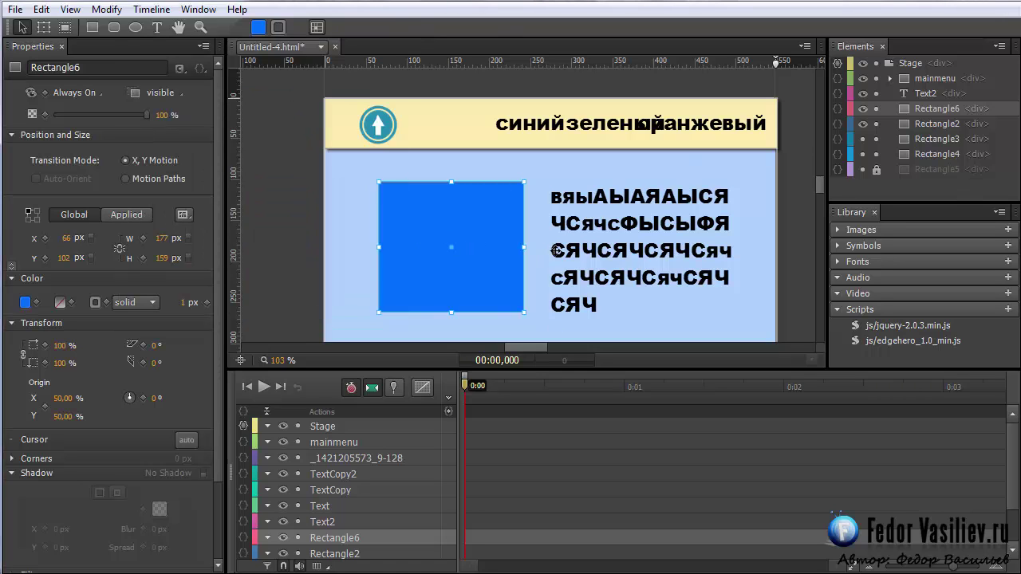
{"action": "left_click", "coordinate": [915, 110]}
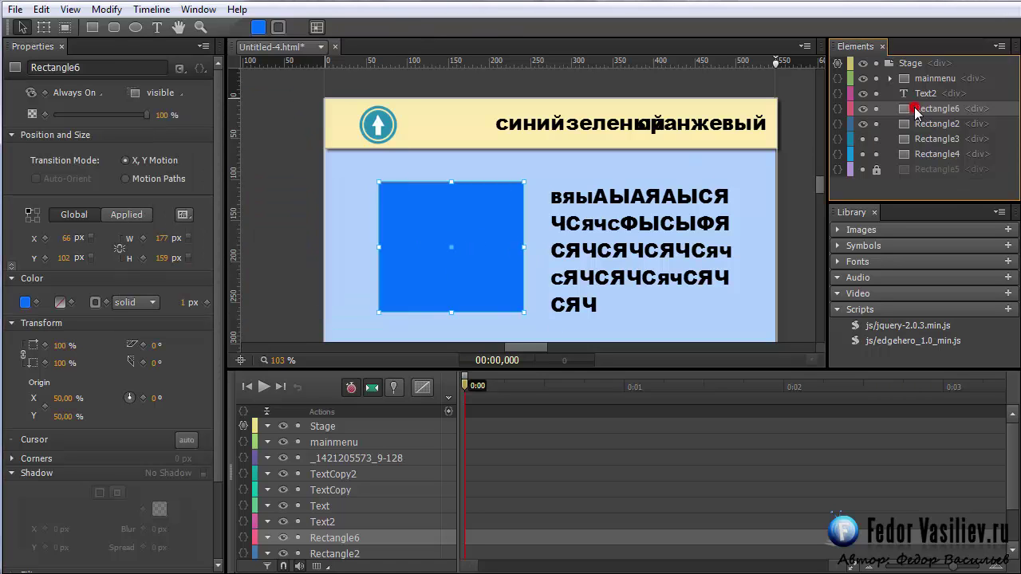
- Nest Text2 and Rectangle6 together inside the Rectangle2 section element
{"action": "left_click", "coordinate": [646, 235]}
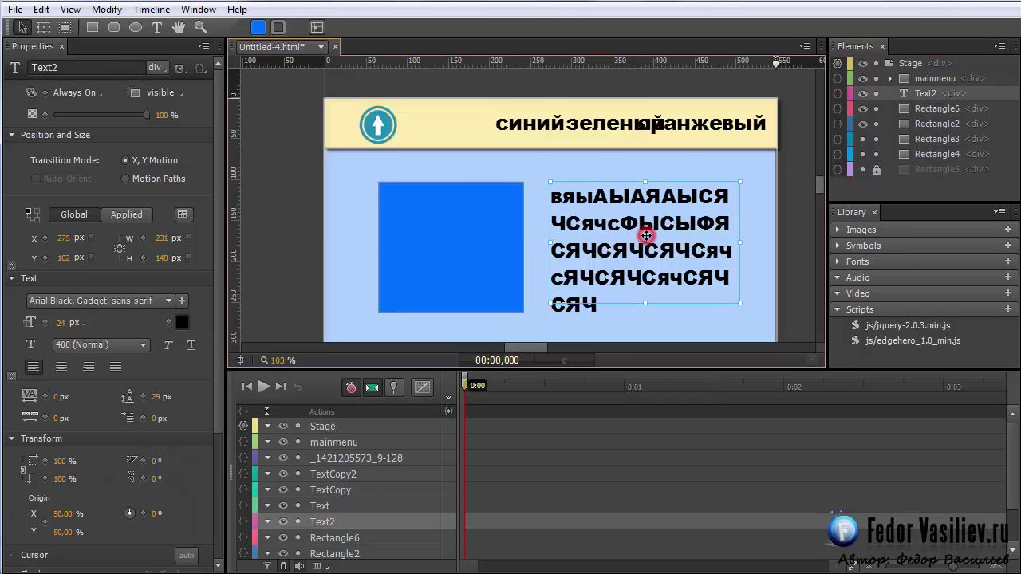
{"action": "left_click", "coordinate": [479, 242], "text": "shift"}
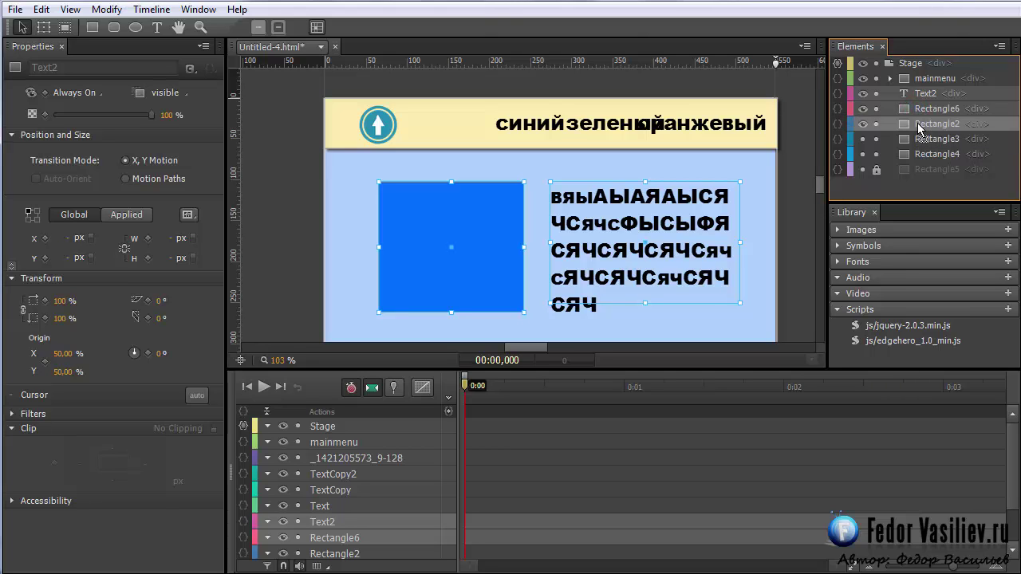
{"action": "left_click_drag", "start_coordinate": [918, 128], "coordinate": [888, 114]}
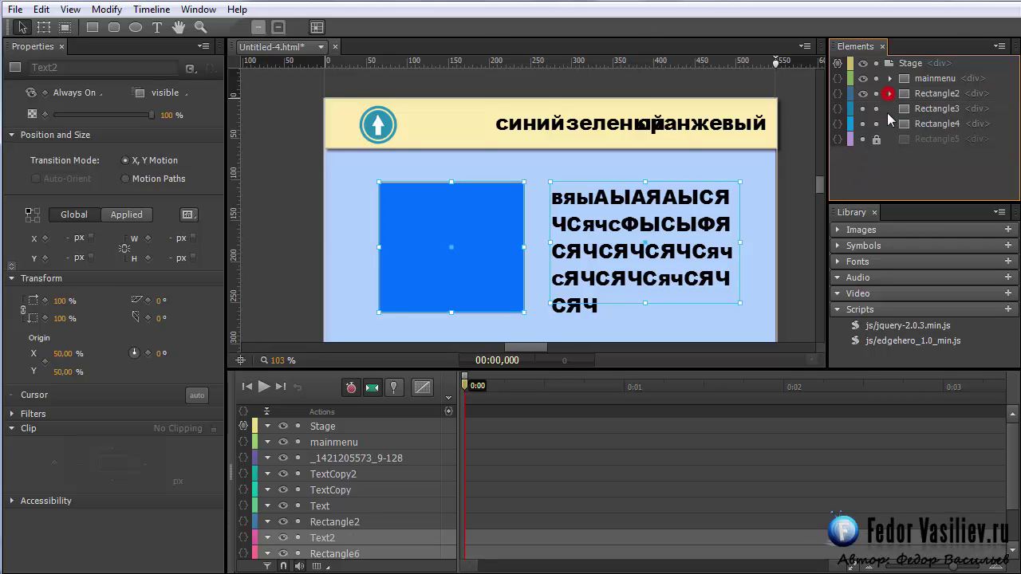
- Expand Rectangle2 to inspect its nested elements Text2 and Rectangle6, and collapse it again
{"action": "left_click", "coordinate": [904, 98]}
{"action": "left_click", "coordinate": [890, 94]}
{"action": "left_click", "coordinate": [890, 94]}
{"action": "left_click", "coordinate": [891, 93]}
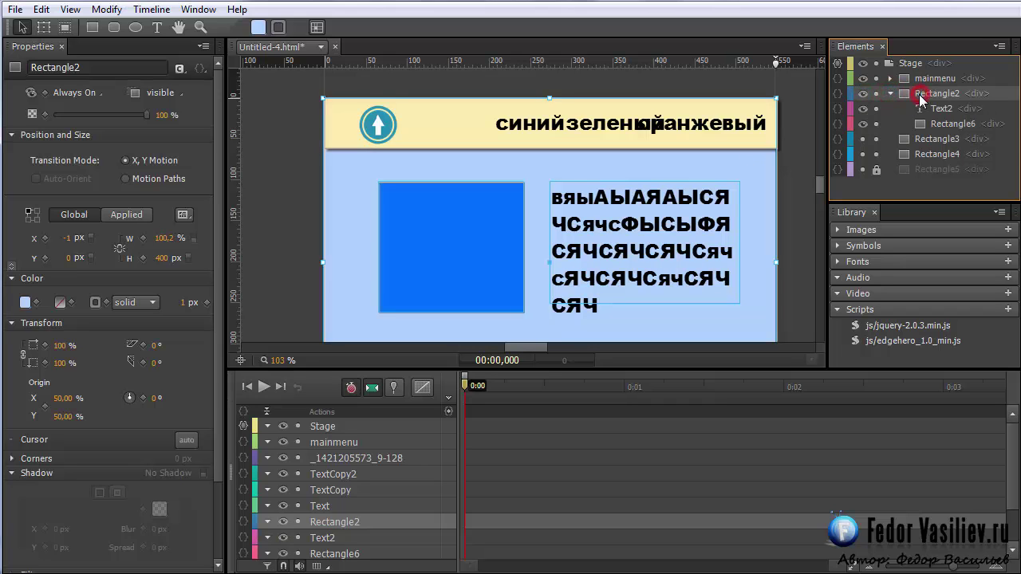
{"action": "left_click", "coordinate": [927, 110]}
{"action": "left_click", "coordinate": [945, 124]}
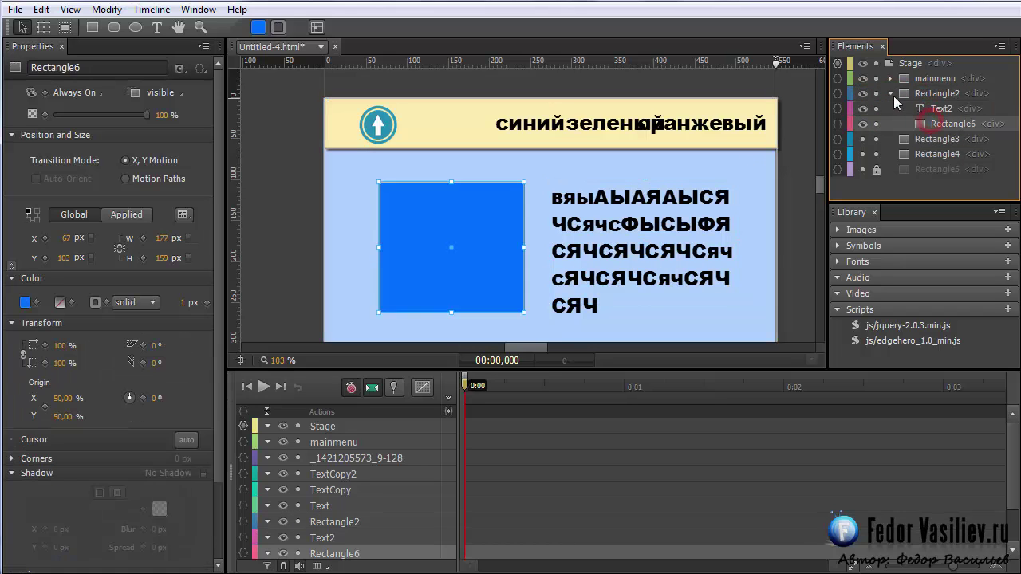
{"action": "left_click", "coordinate": [890, 94]}
- Toggle the visibility of Rectangle2 off and on to check how its nested content behaves, ending with it visible
{"action": "left_click", "coordinate": [871, 94]}
{"action": "left_click", "coordinate": [863, 94]}
{"action": "left_click", "coordinate": [863, 94]}
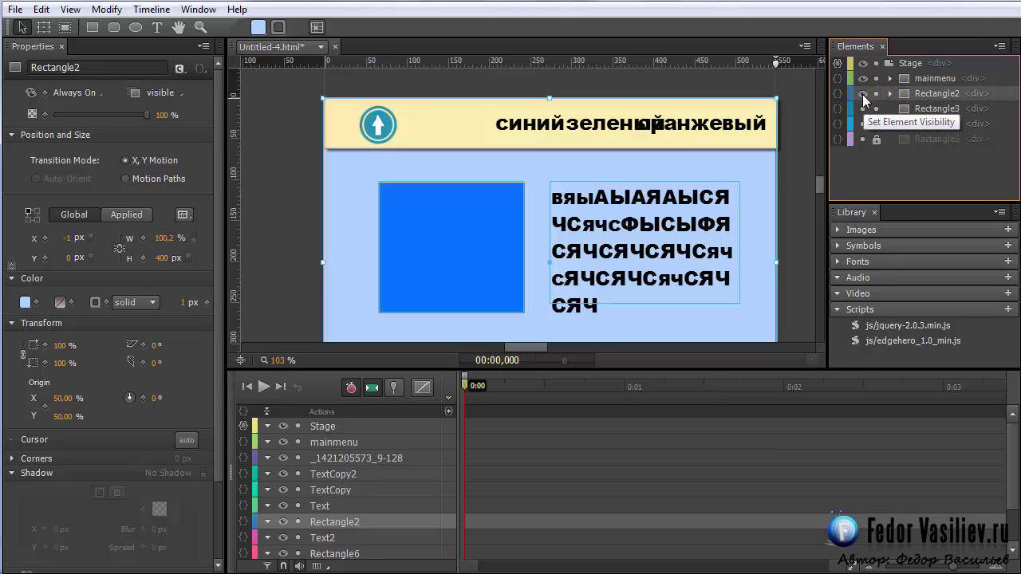
{"action": "left_click", "coordinate": [863, 94]}
{"action": "left_click", "coordinate": [862, 95]}
{"action": "left_click", "coordinate": [862, 94]}
{"action": "left_click", "coordinate": [862, 94]}
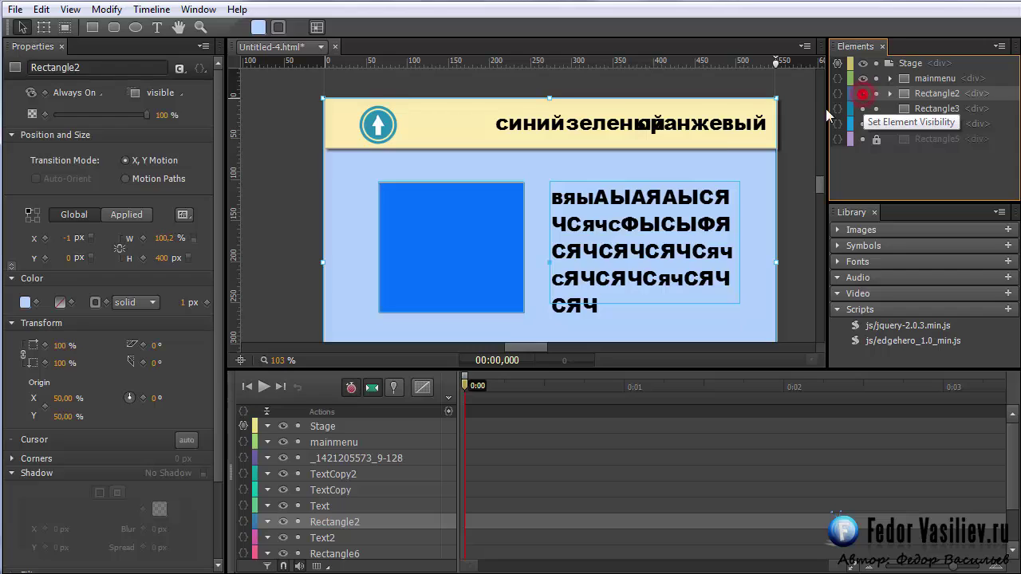
- Preview the page in the browser and test the blue, green and orange menu labels with the new section content
{"action": "key", "text": "ctrl+Return"}
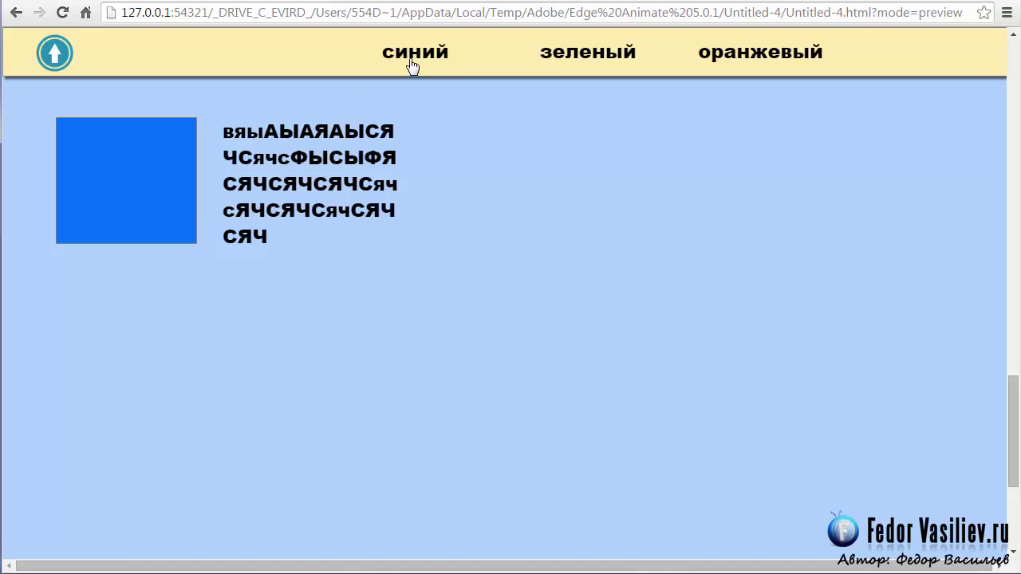
{"action": "left_click", "coordinate": [560, 58]}
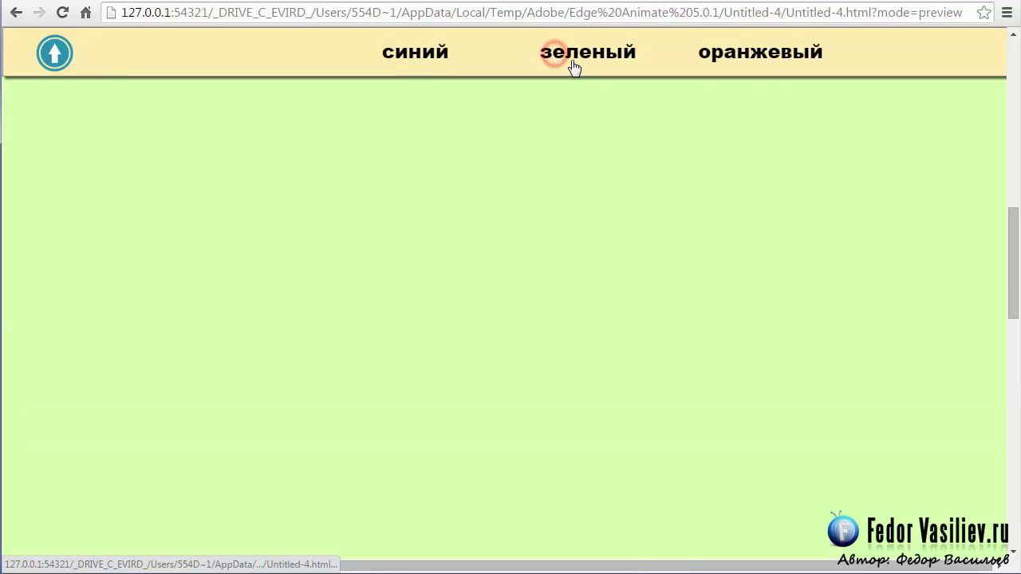
{"action": "left_click", "coordinate": [763, 62]}
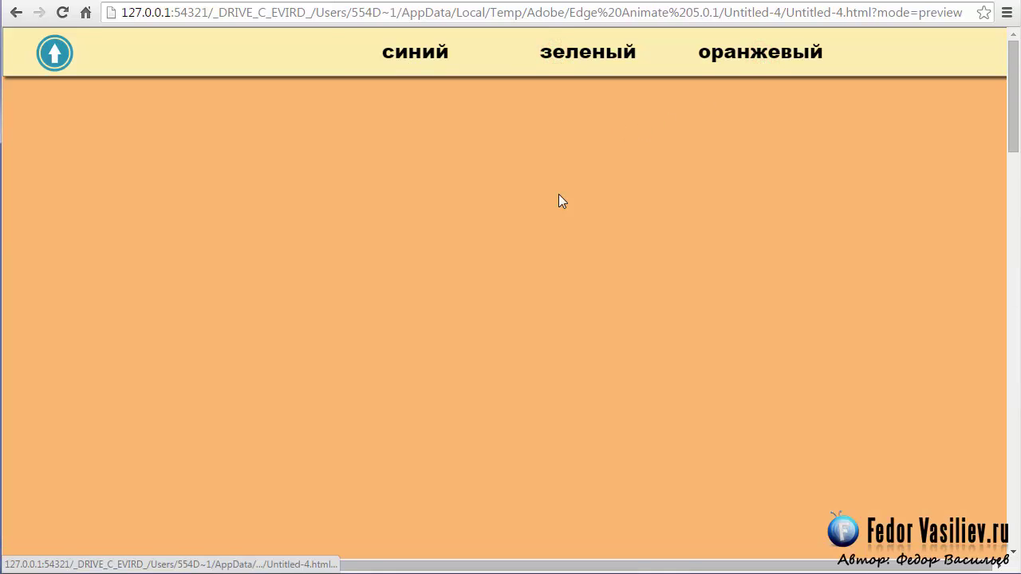
{"action": "left_click", "coordinate": [426, 56]}
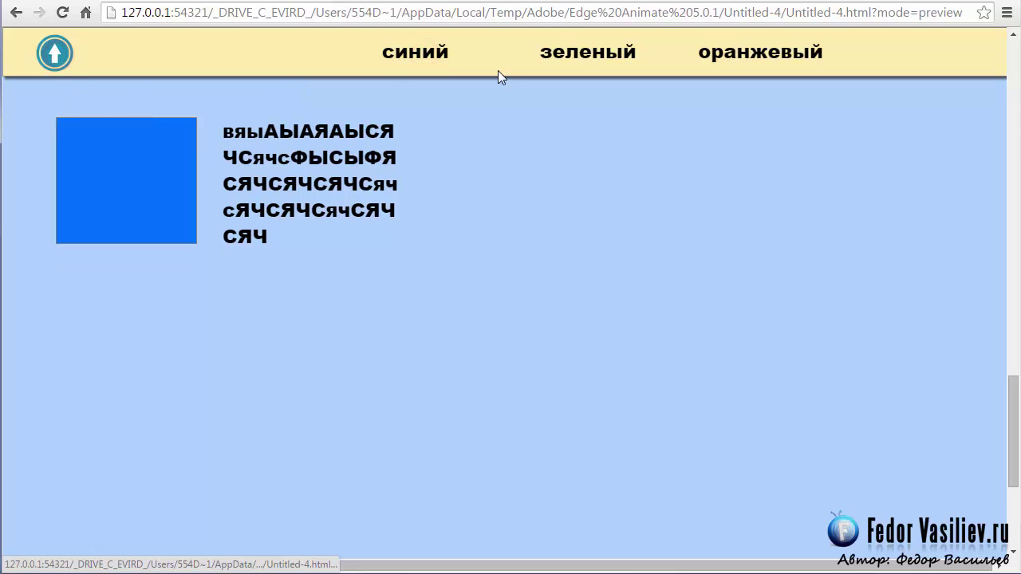
{"action": "left_click", "coordinate": [759, 53]}
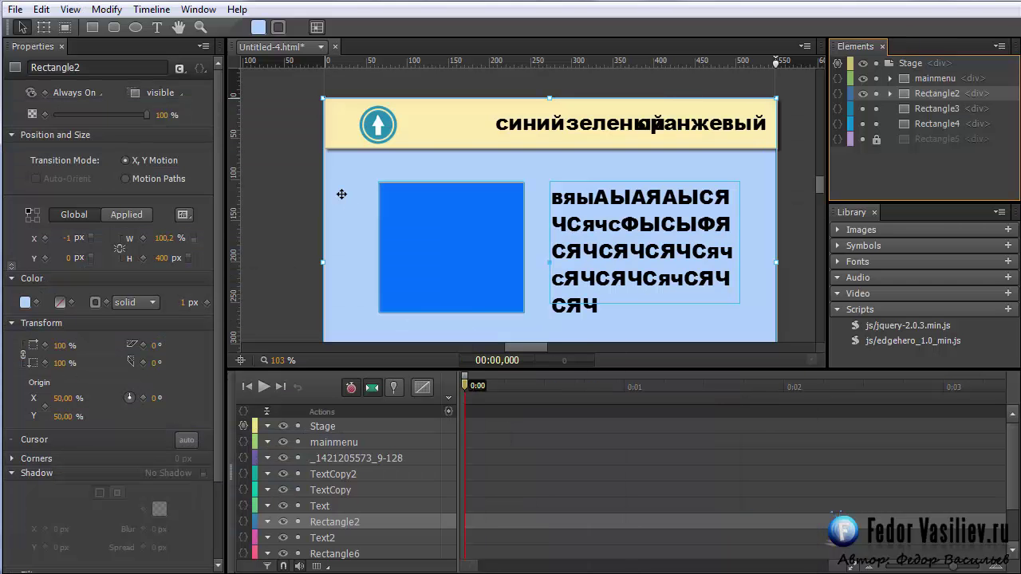
- Select the orange section element Rectangle4
{"action": "left_click", "coordinate": [343, 198]}
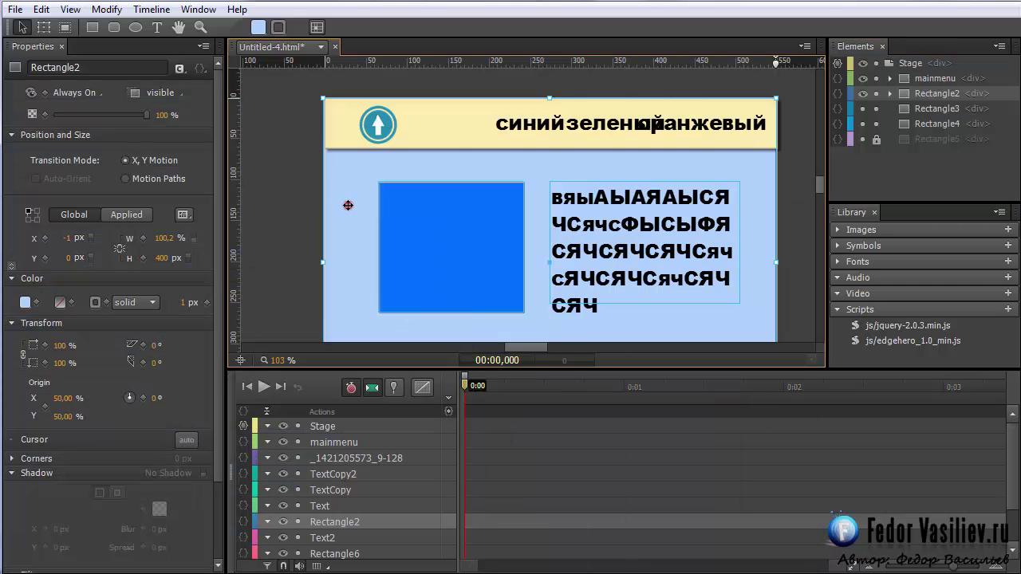
{"action": "left_click", "coordinate": [920, 110]}
{"action": "left_click", "coordinate": [920, 125]}
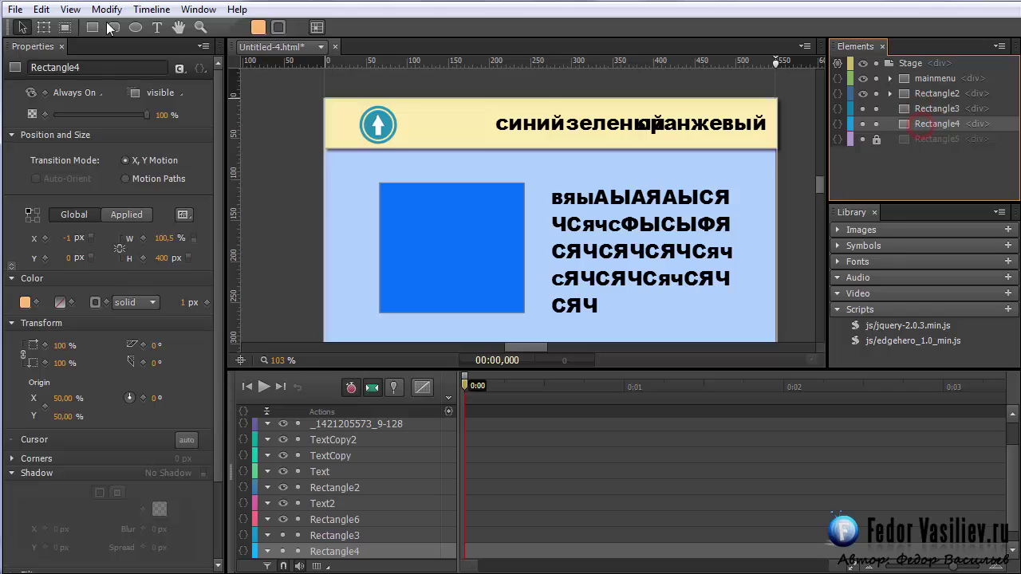